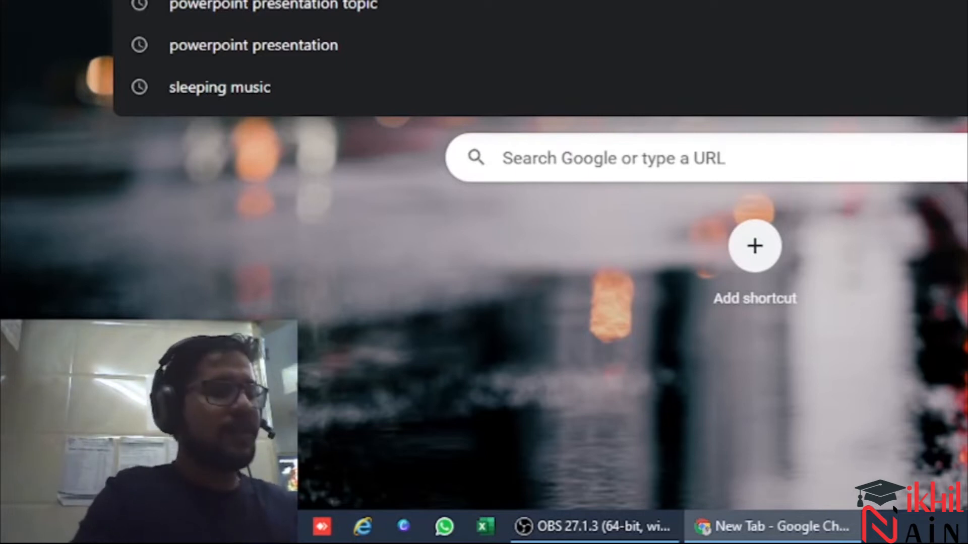
Search Google for "tally erp 9 download"
{"action": "type", "text": "tally"}
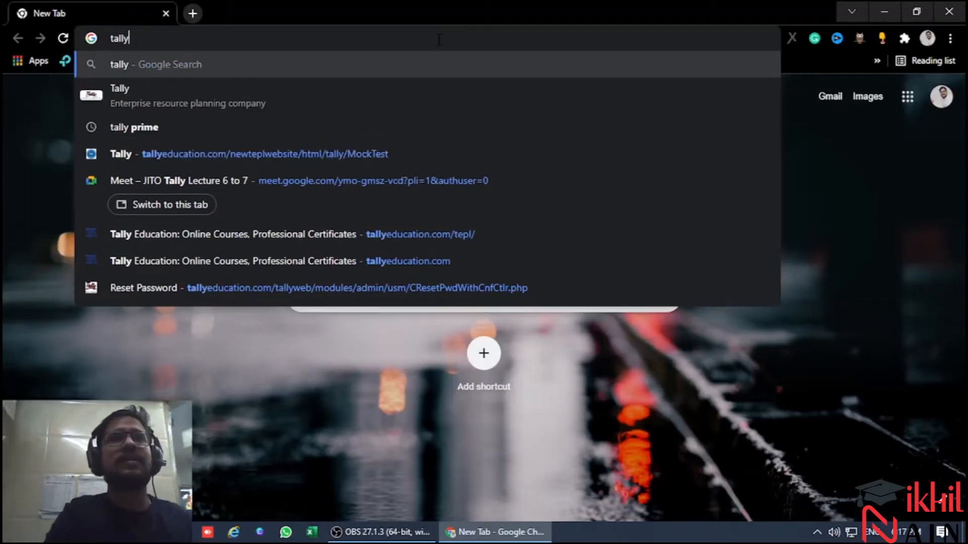
{"action": "key", "text": "Down"}
{"action": "key", "text": "Down"}
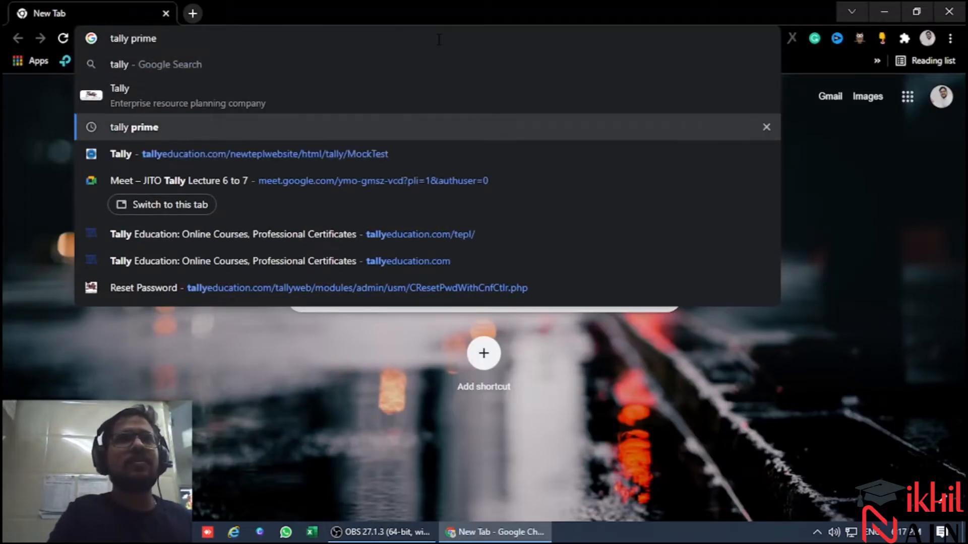
{"action": "key", "text": "Up"}
{"action": "key", "text": "Up"}
{"action": "type", "text": "erp 9"}
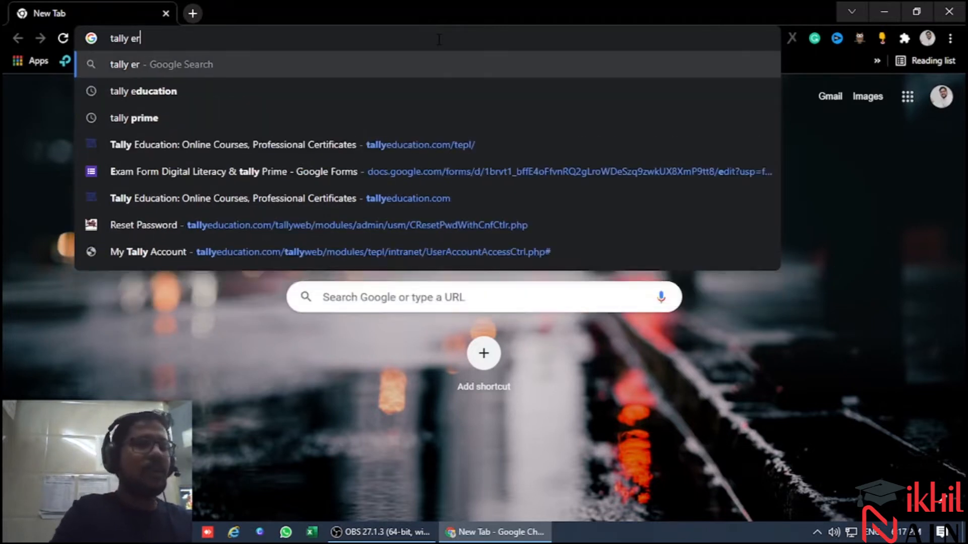
{"action": "key", "text": "Return"}
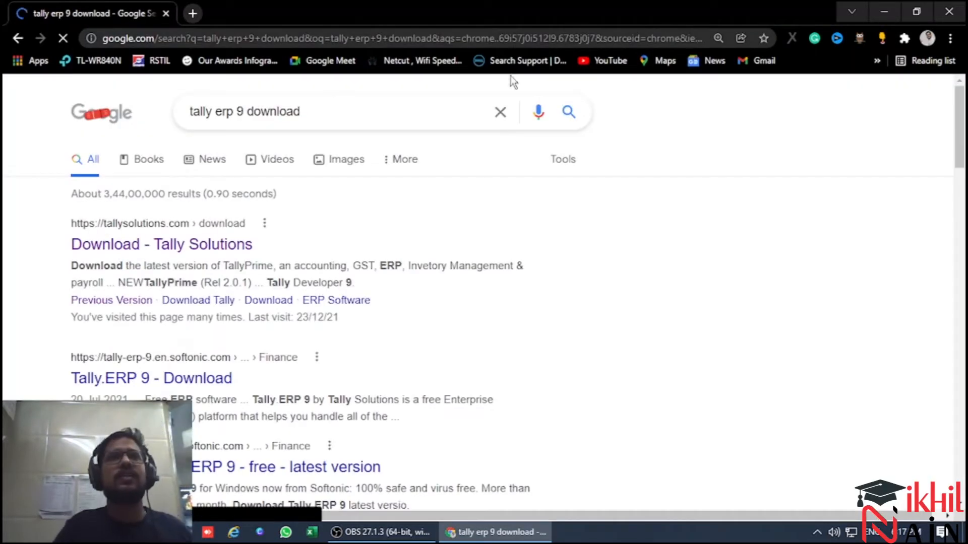
Open the Tally Solutions download page from the results and go to its previous versions page
{"action": "left_click", "coordinate": [157, 245]}
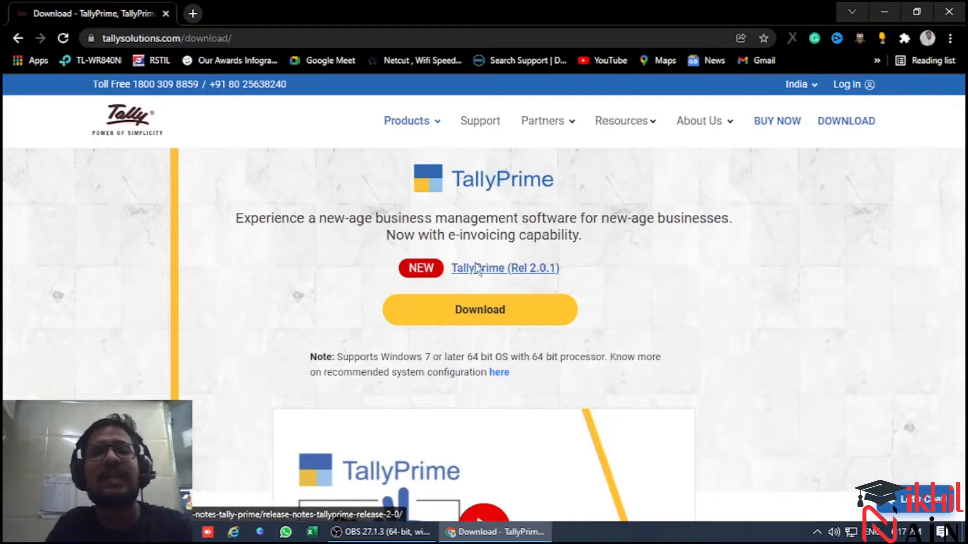
{"action": "scroll", "coordinate": [482, 322], "scroll_direction": "down", "scroll_amount": 12}
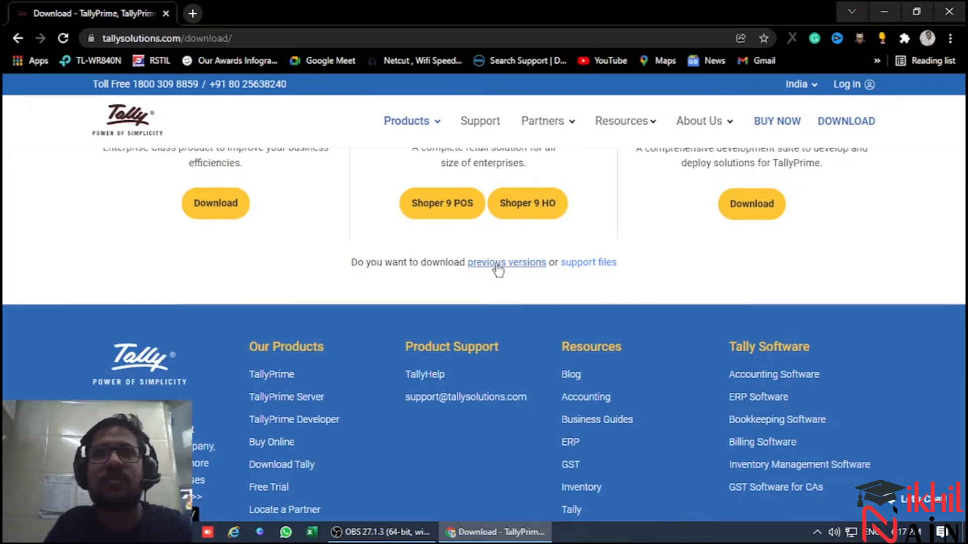
{"action": "left_click", "coordinate": [498, 266]}
{"action": "scroll", "coordinate": [471, 346], "scroll_direction": "down", "scroll_amount": 3}
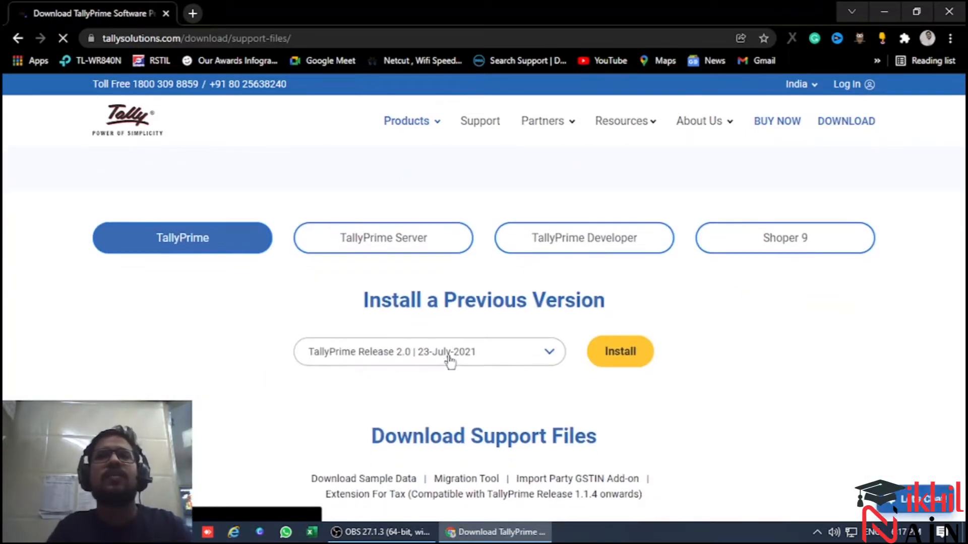
Choose Tally.ERP 9 Release 6.6.3 | 13-Jul-2020 as the previous version and download its installer
{"action": "left_click", "coordinate": [488, 360]}
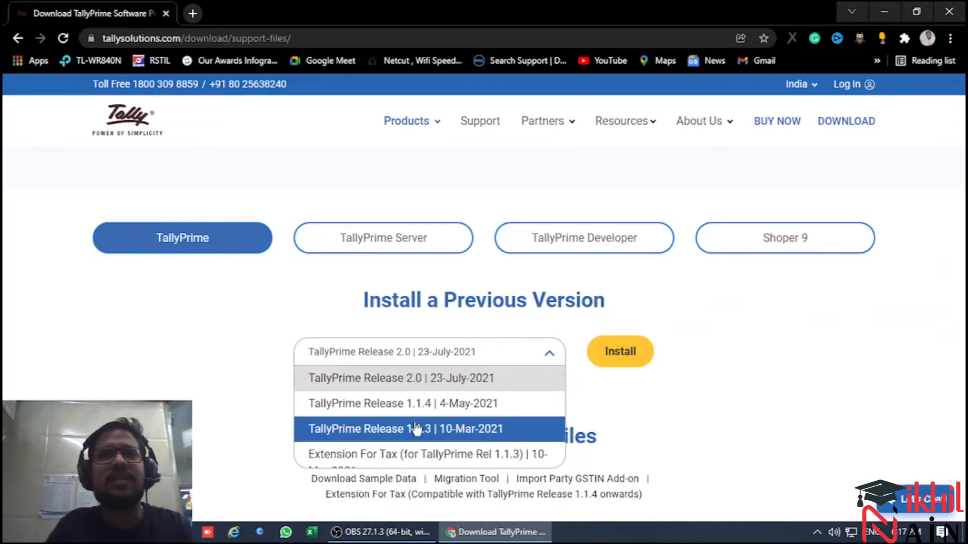
{"action": "scroll", "coordinate": [415, 427], "scroll_direction": "down", "scroll_amount": 2}
{"action": "scroll", "coordinate": [414, 427], "scroll_direction": "down", "scroll_amount": 2}
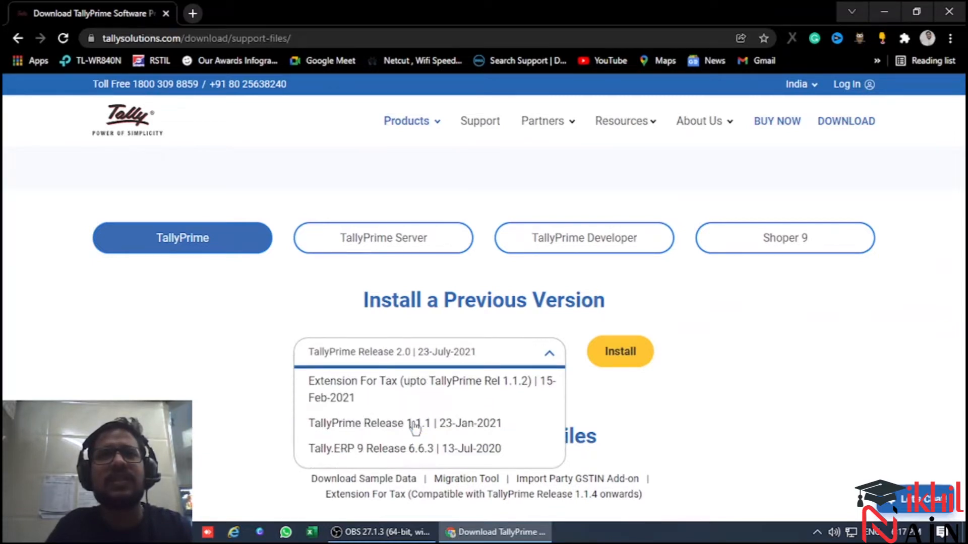
{"action": "left_click", "coordinate": [401, 448]}
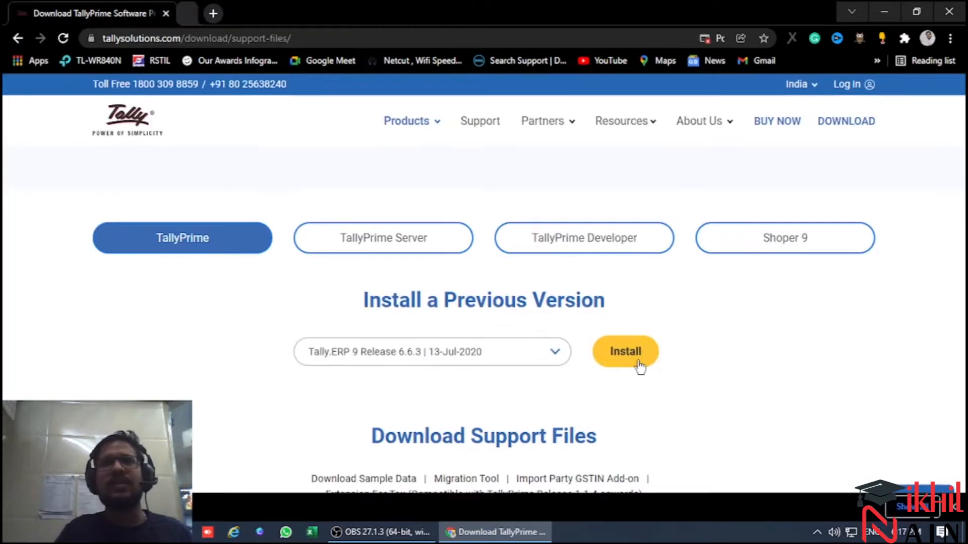
{"action": "left_click", "coordinate": [639, 367]}
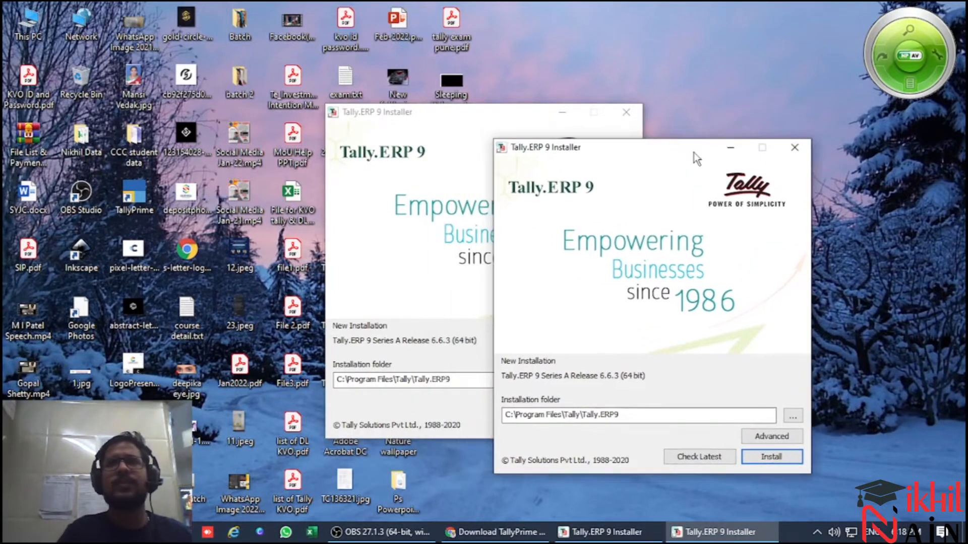
Close the duplicate front Tally.ERP 9 Installer window and cancel its installation
{"action": "left_click", "coordinate": [795, 148]}
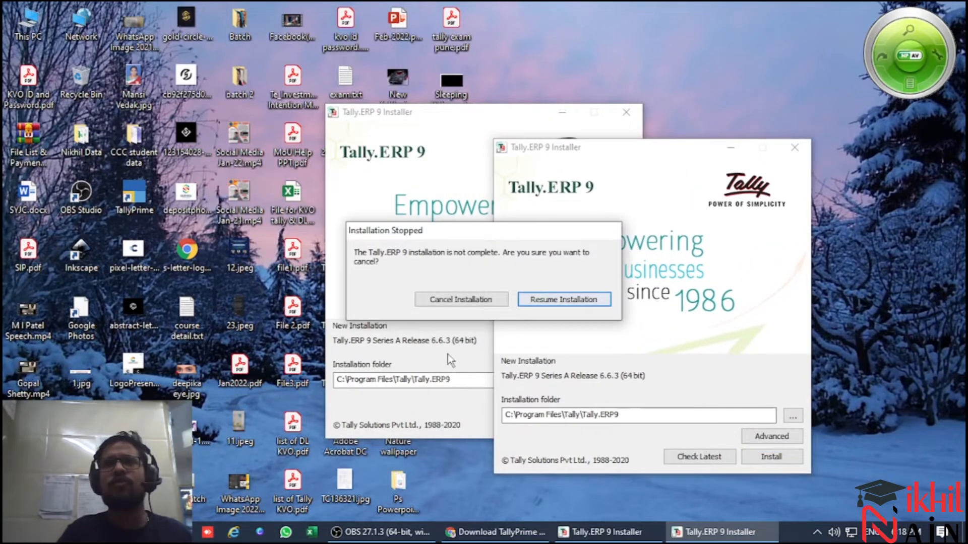
{"action": "left_click", "coordinate": [568, 300]}
{"action": "left_click", "coordinate": [794, 147]}
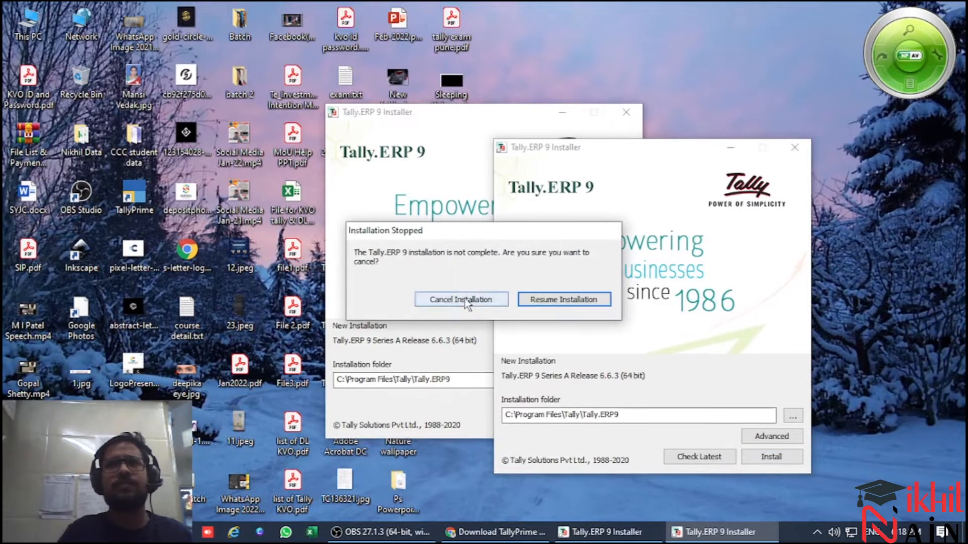
{"action": "left_click", "coordinate": [483, 299]}
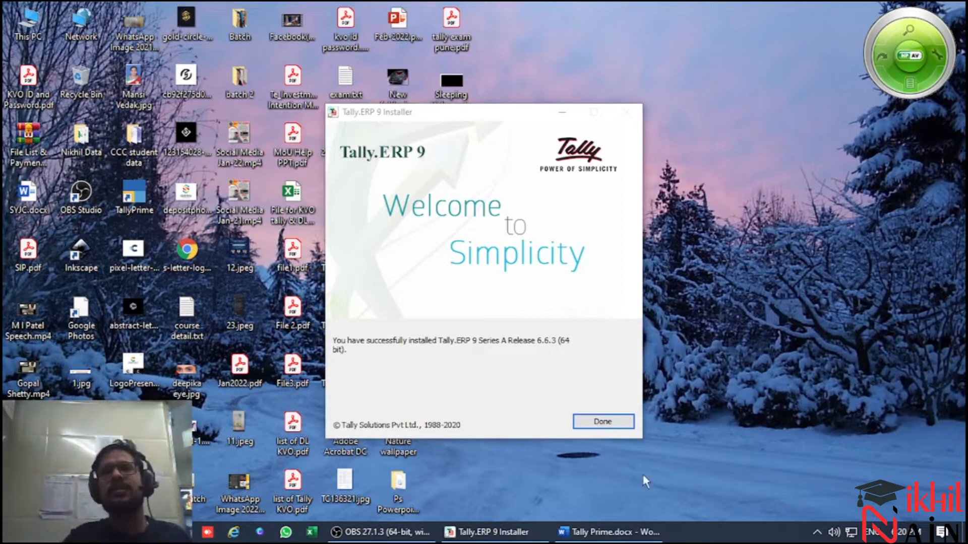
Finish the Tally.ERP 9 installer, launch Tally.ERP 9 from the desktop and allow it through the firewall on private networks
{"action": "left_click", "coordinate": [611, 420]}
{"action": "double_click", "coordinate": [446, 149]}
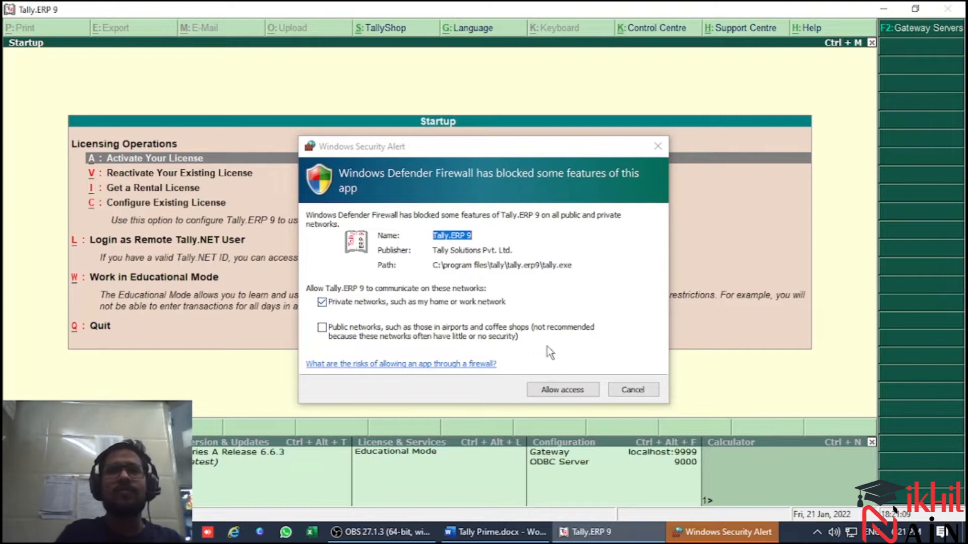
{"action": "left_click", "coordinate": [562, 387]}
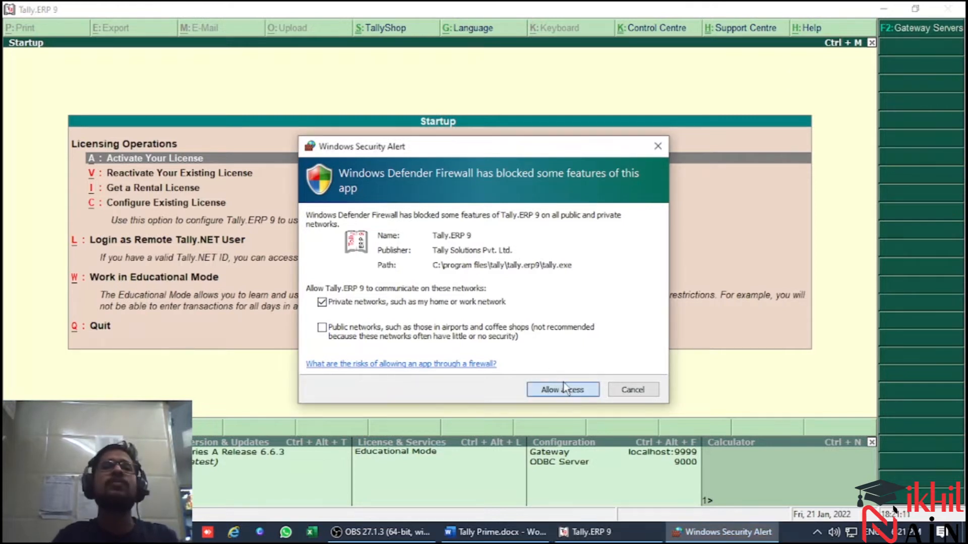
{"action": "left_click", "coordinate": [565, 388]}
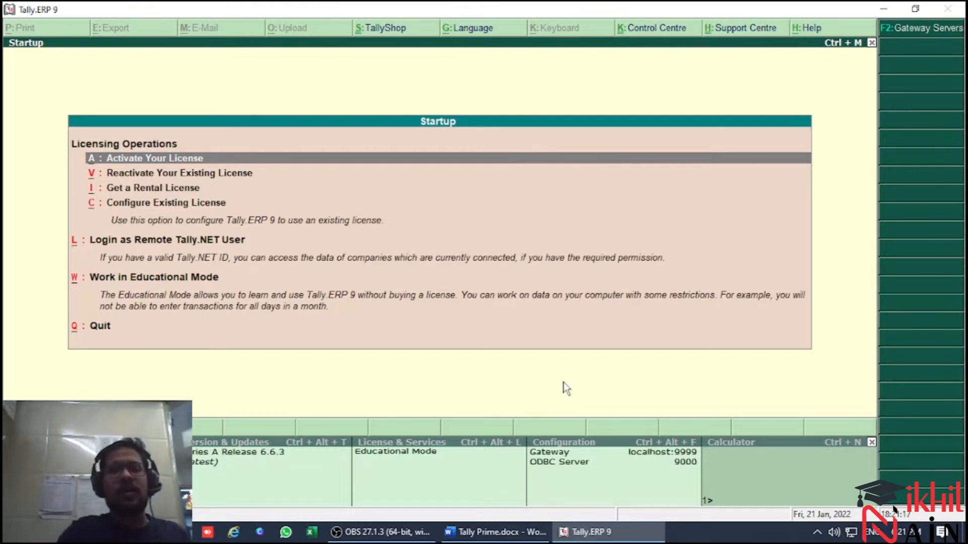
Start working in Educational Mode and dismiss the TallyVault password prompt
{"action": "key", "text": "Down"}
{"action": "key", "text": "Down"}
{"action": "key", "text": "Down"}
{"action": "key", "text": "Down"}
{"action": "key", "text": "Down"}
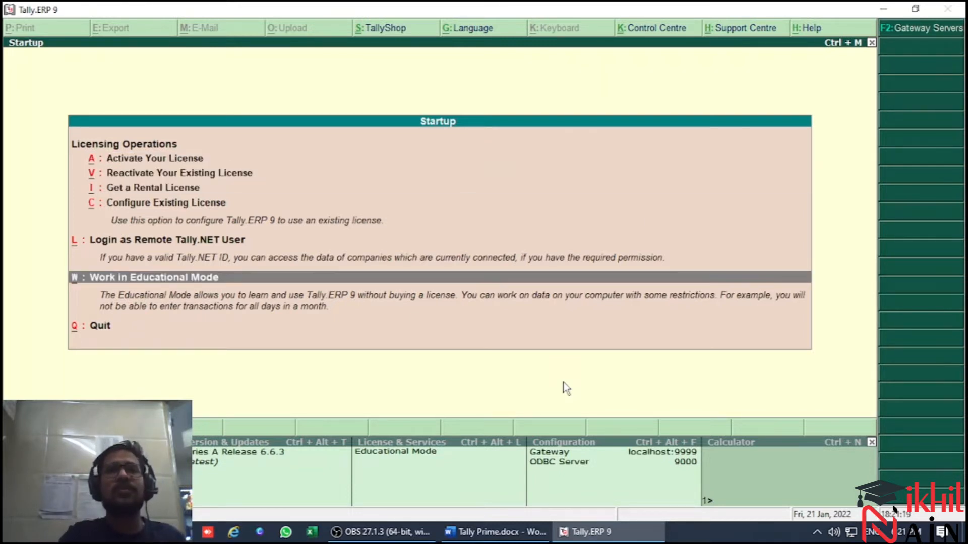
{"action": "key", "text": "Return"}
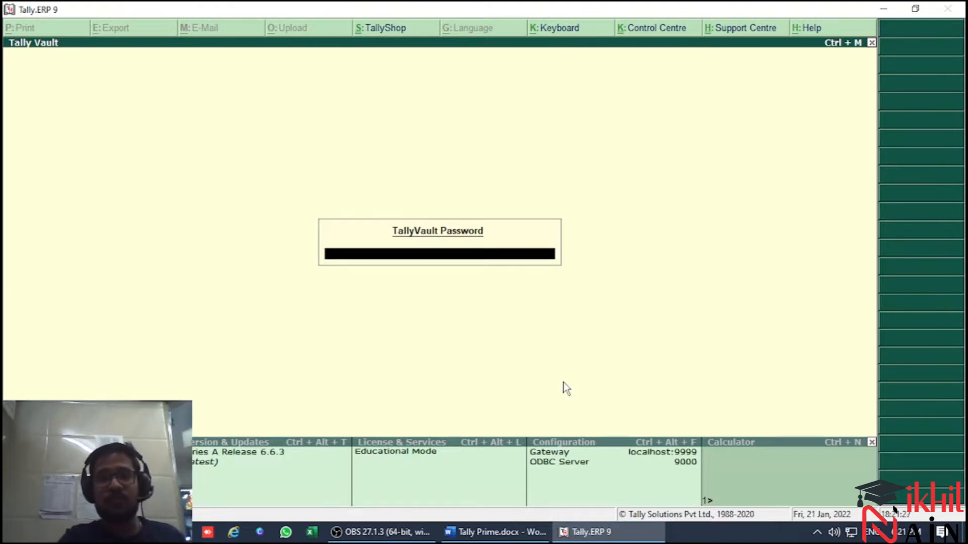
{"action": "key", "text": "Escape"}
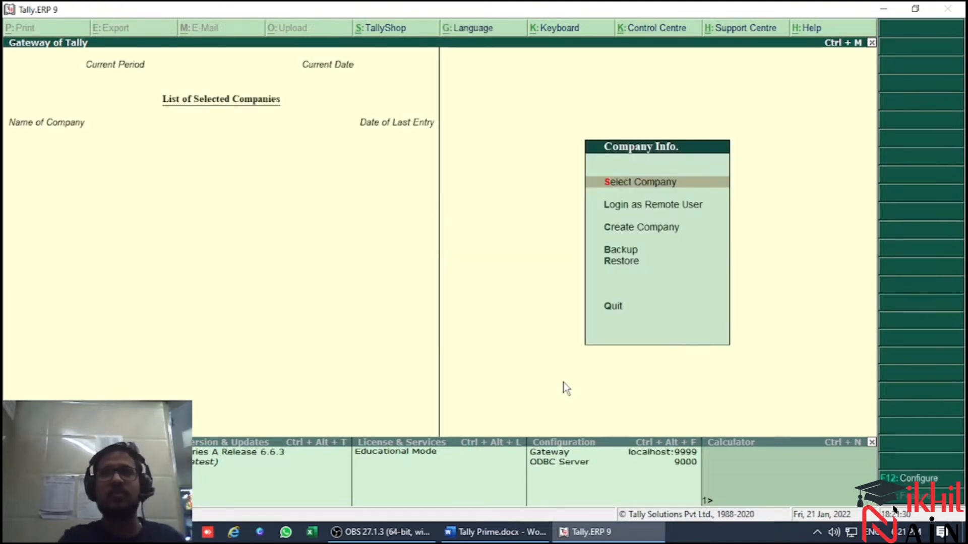
Start creating a company, checking the exercise document for its name, and name it Infocity Technology Pvt Ltd
{"action": "key", "text": "c"}
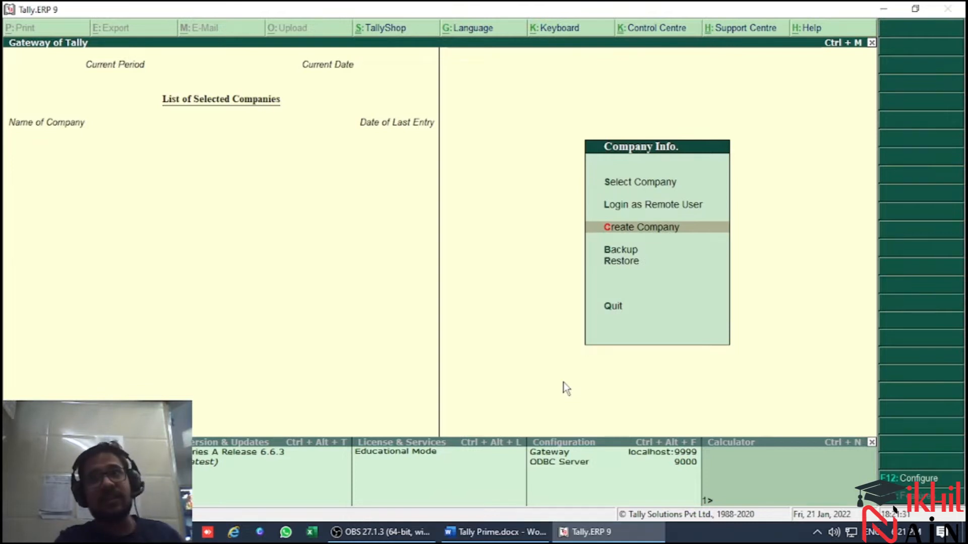
{"action": "key", "text": "Return"}
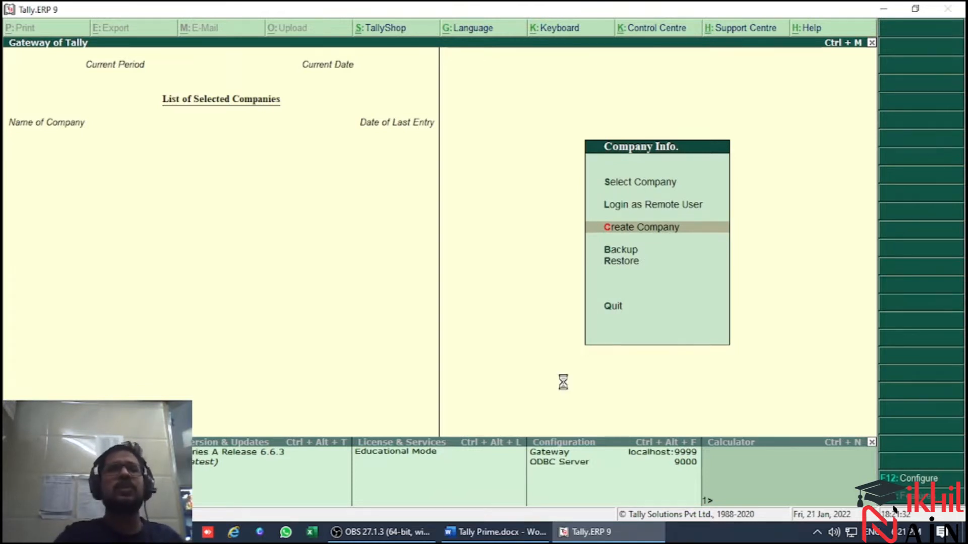
{"action": "type", "text": "Infocity"}
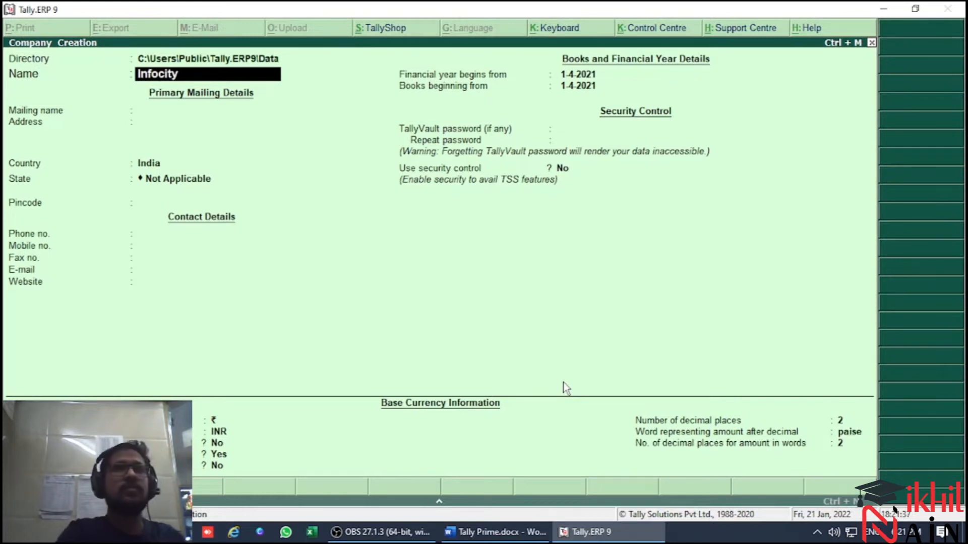
{"action": "key", "text": "alt+Tab"}
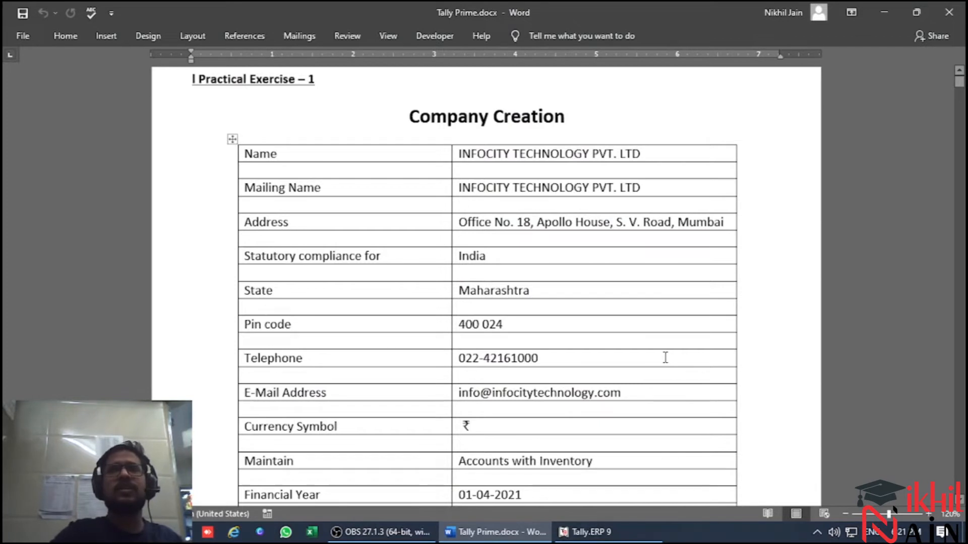
{"action": "key", "text": "alt+Tab"}
{"action": "type", "text": "Tec"}
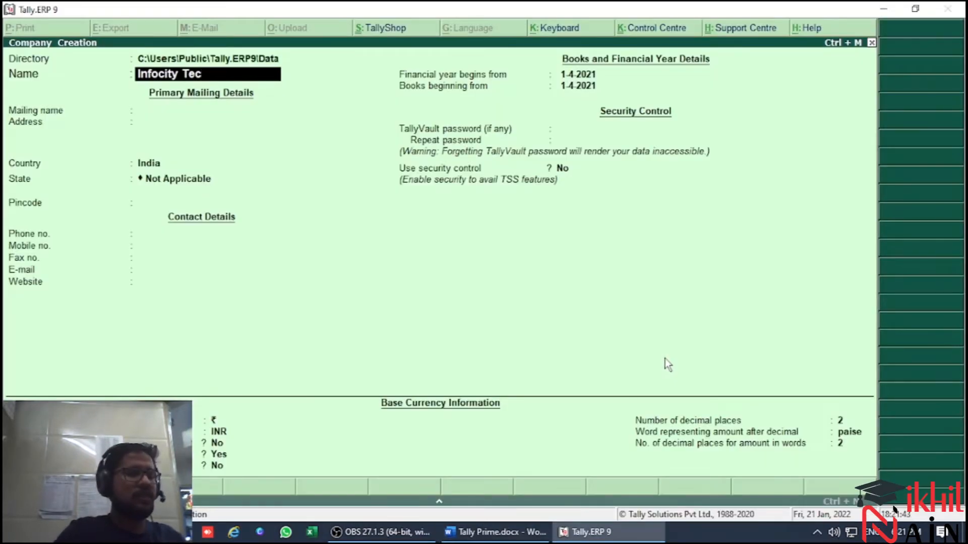
{"action": "type", "text": "hnology Pvt Ltd"}
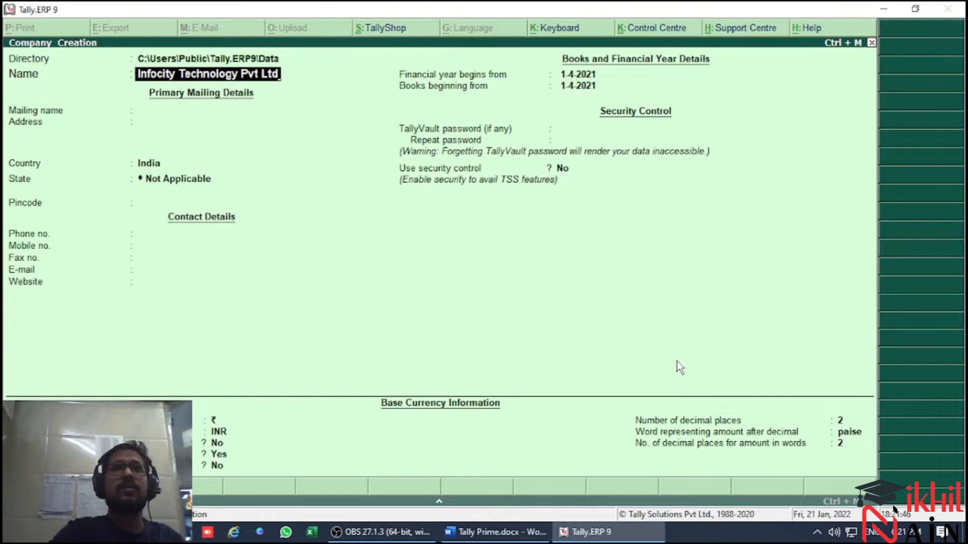
{"action": "key", "text": "Return"}
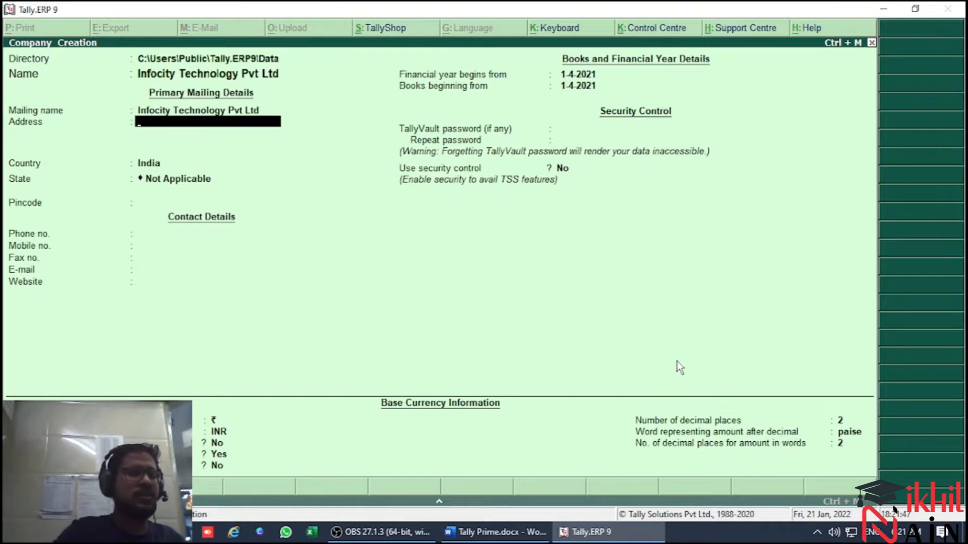
Enter Mumbai as the company's address, keep India as the country, set the state to Maharashtra and fill in the pincode
{"action": "type", "text": "Mumbai"}
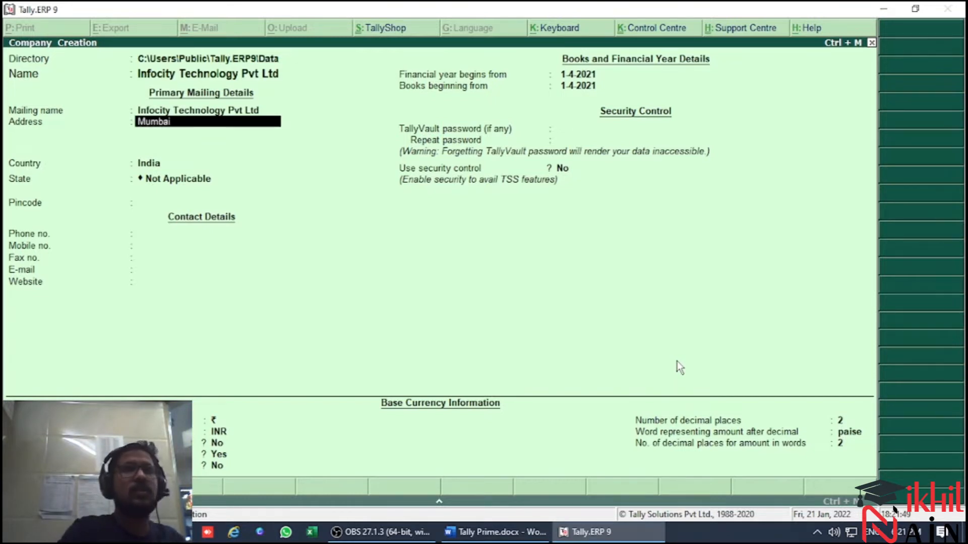
{"action": "key", "text": "Return"}
{"action": "key", "text": "Return"}
{"action": "key", "text": "Return"}
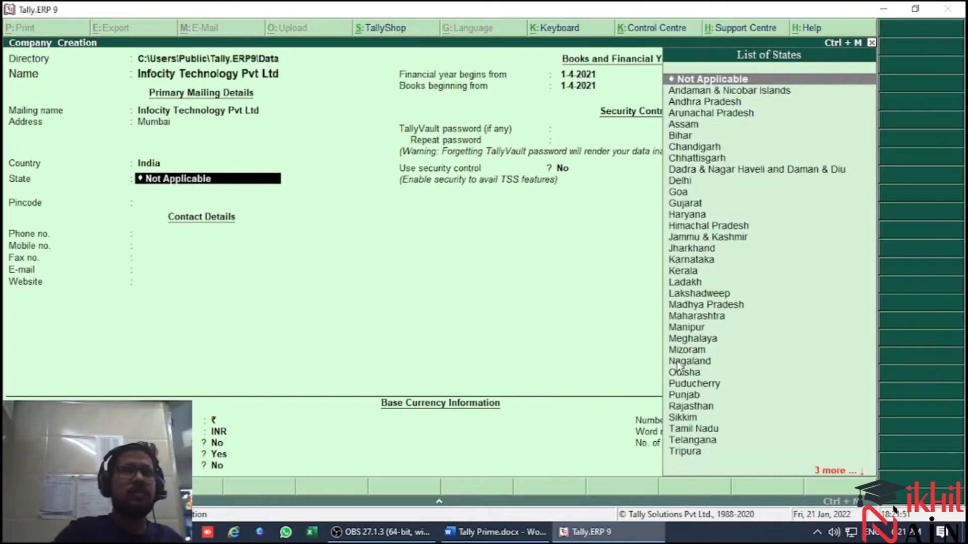
{"action": "type", "text": "Maha"}
{"action": "key", "text": "Return"}
{"action": "type", "text": "400064"}
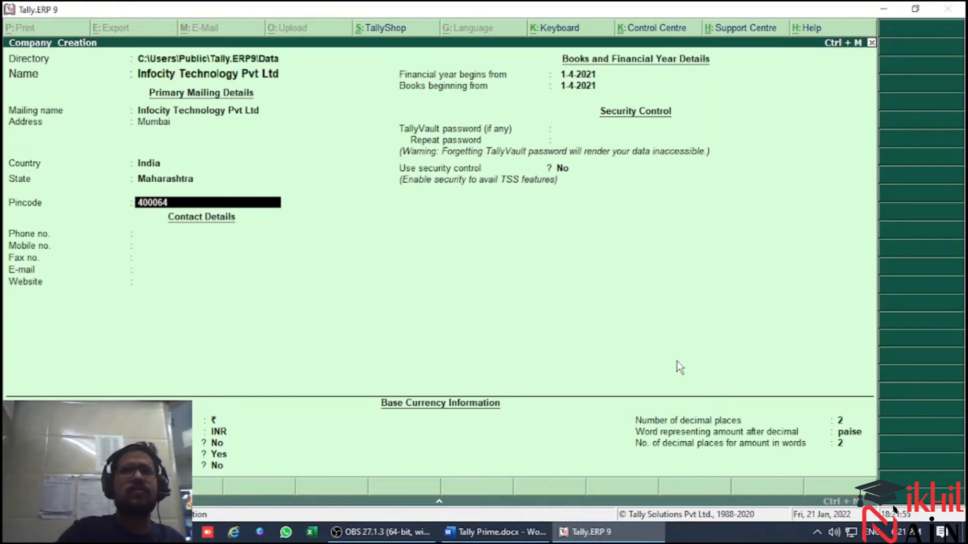
{"action": "key", "text": "Return"}
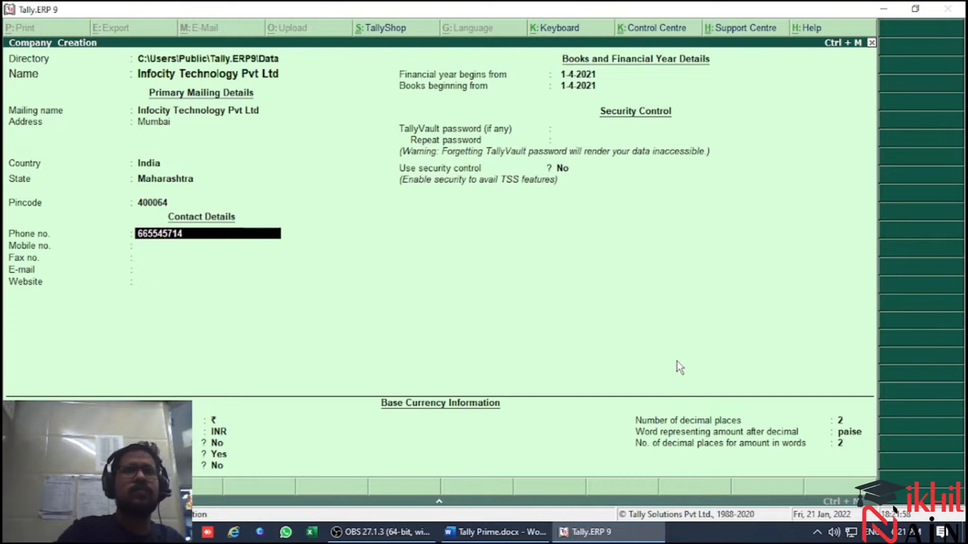
Fill in the company's phone number, mobile number and e-mail address, leaving the fax number blank
{"action": "key", "text": "Return"}
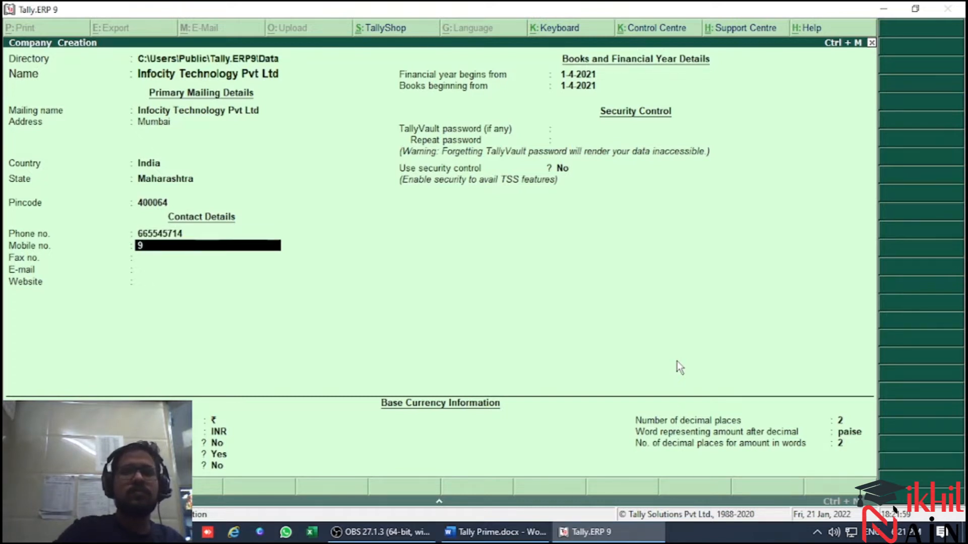
{"action": "key", "text": "Return"}
{"action": "key", "text": "Return"}
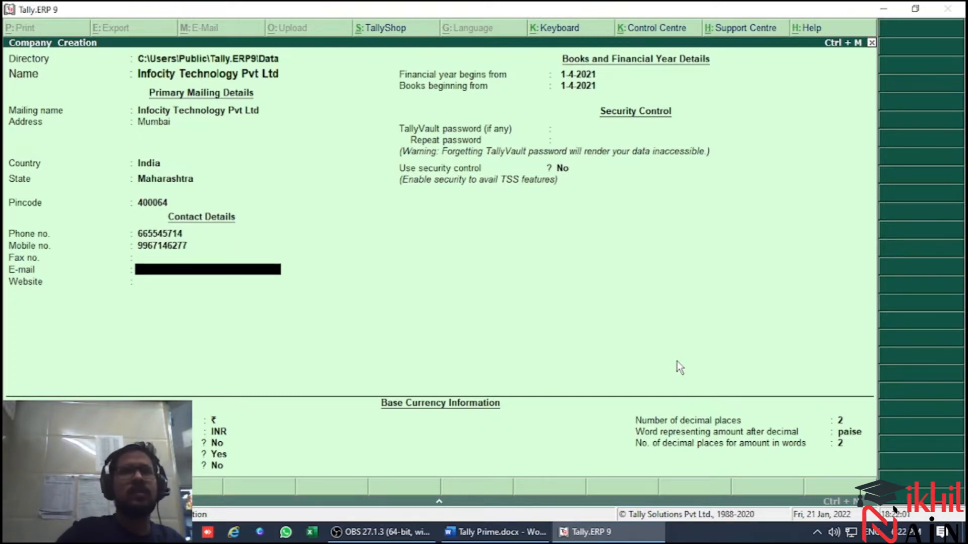
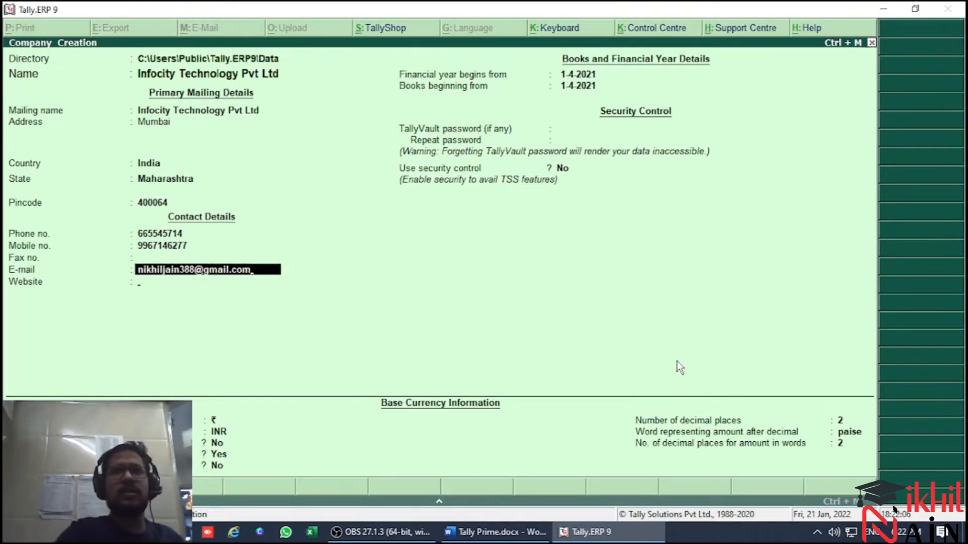
Leave the website and TallyVault password blank, keep 1-4-2021 for the financial year and books, and keep security control at No
{"action": "key", "text": "Return"}
{"action": "key", "text": "Return"}
{"action": "key", "text": "Return"}
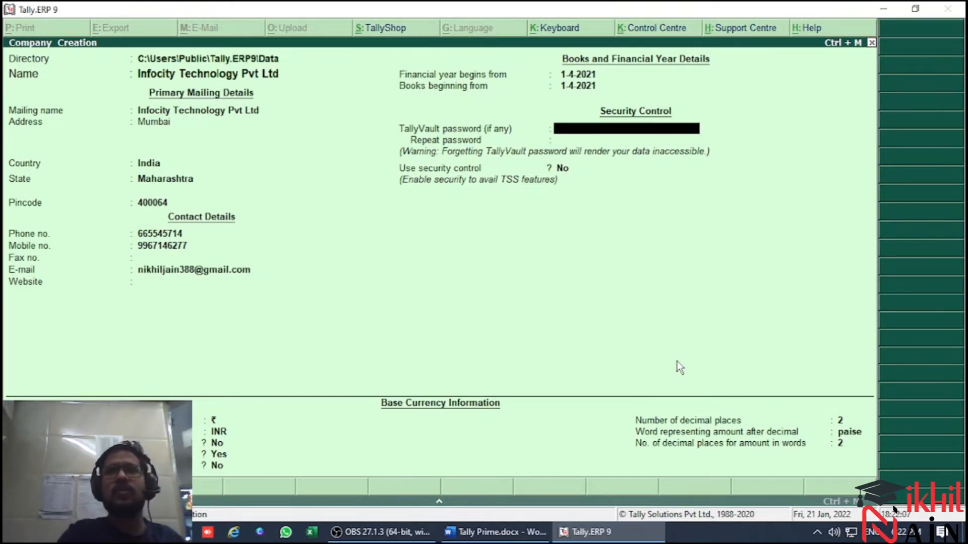
{"action": "key", "text": "Return"}
Keep the default base currency settings with ₹ and INR, and save the company Infocity Technology Pvt Ltd
{"action": "key", "text": "Return"}
{"action": "key", "text": "Return"}
{"action": "key", "text": "Return"}
{"action": "key", "text": "Return"}
{"action": "key", "text": "Return"}
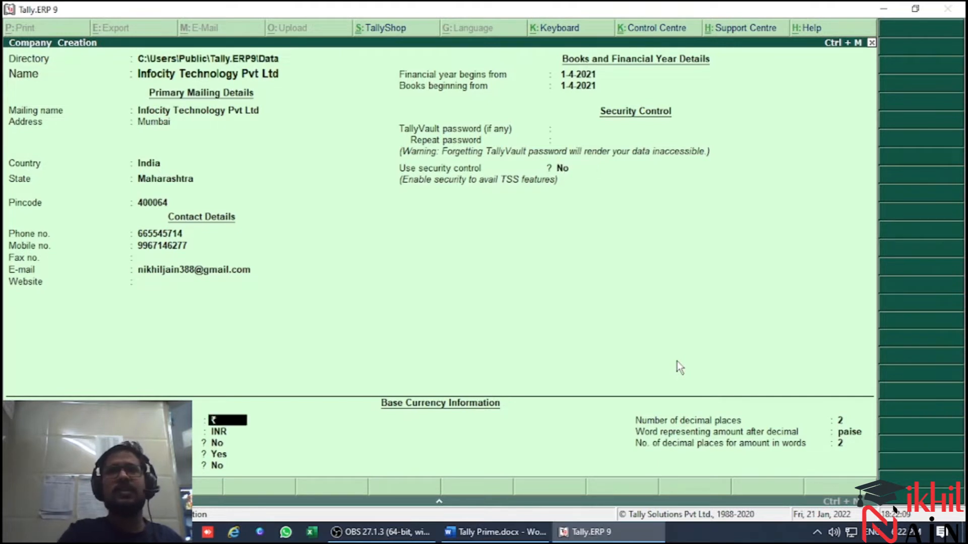
{"action": "key", "text": "Return"}
{"action": "key", "text": "Return"}
{"action": "key", "text": "Return"}
{"action": "key", "text": "Return"}
{"action": "key", "text": "Return"}
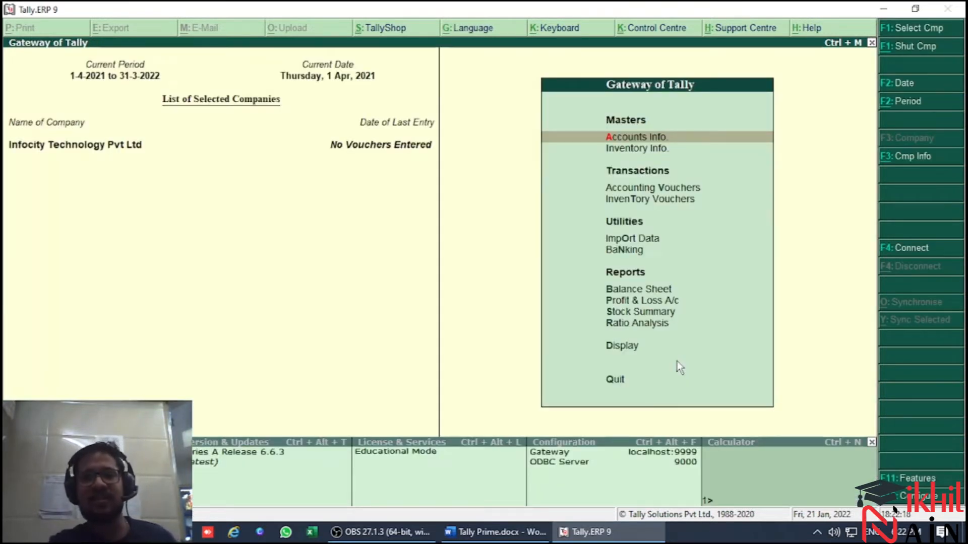
Switch to the exercise document in Word, find the trial balance as on 31.03.2021 and enlarge it to 200%
{"action": "key", "text": "alt+Tab"}
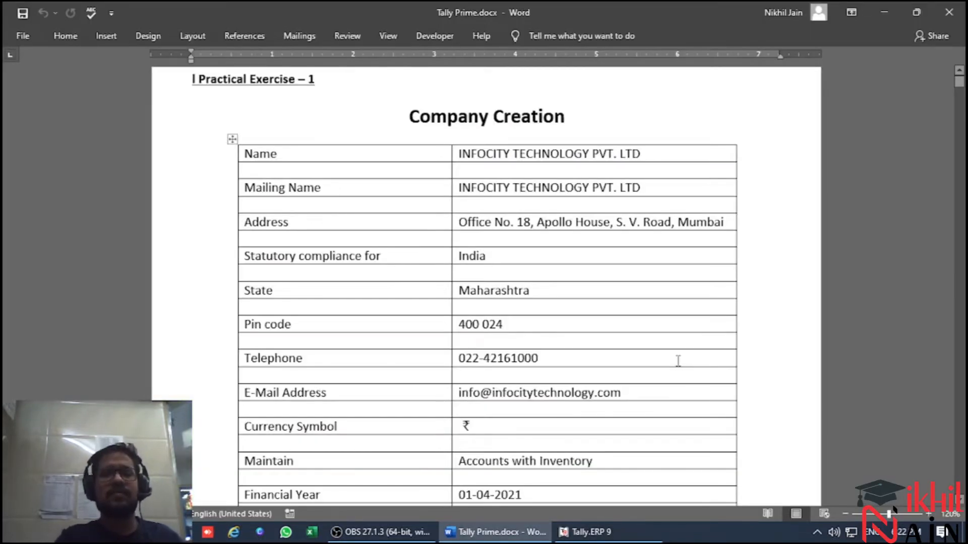
{"action": "key", "text": "Page_Down"}
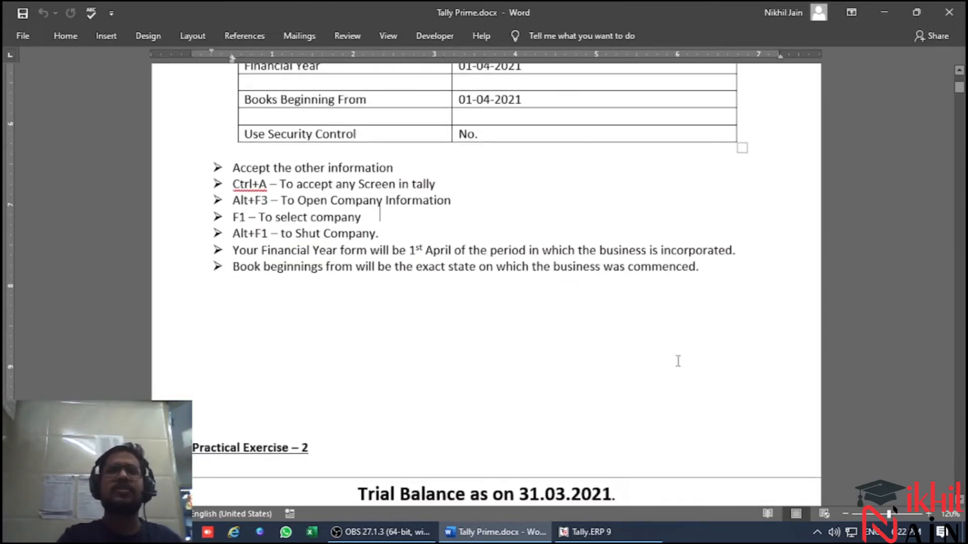
{"action": "key", "text": "Page_Down"}
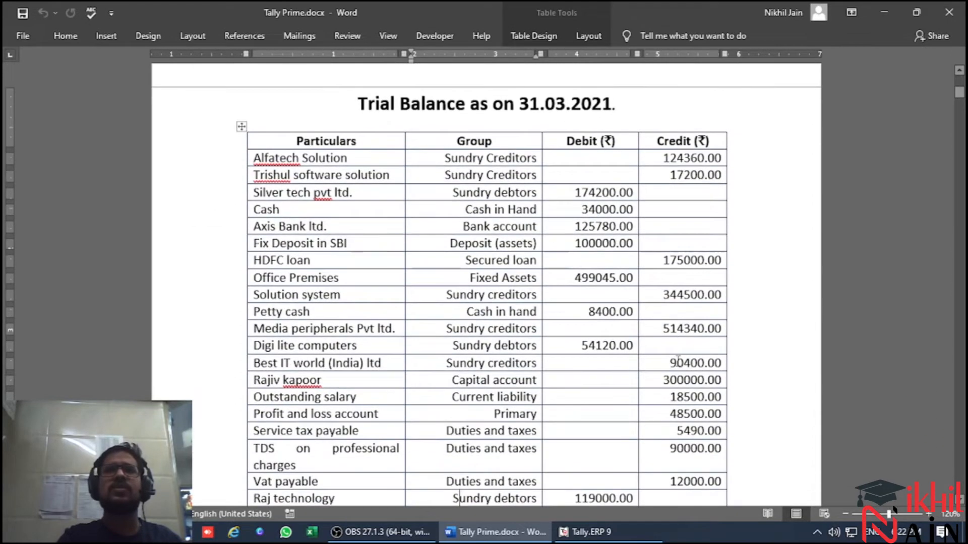
{"action": "key", "text": "alt"}
{"action": "scroll", "coordinate": [840, 428], "scroll_direction": "up", "scroll_amount": 8}
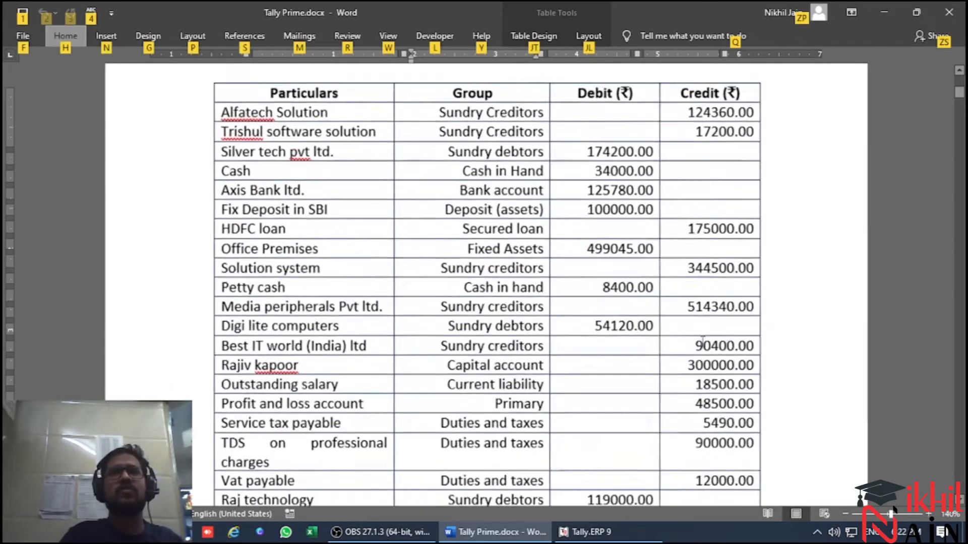
{"action": "scroll", "coordinate": [717, 166], "scroll_direction": "up", "scroll_amount": 5}
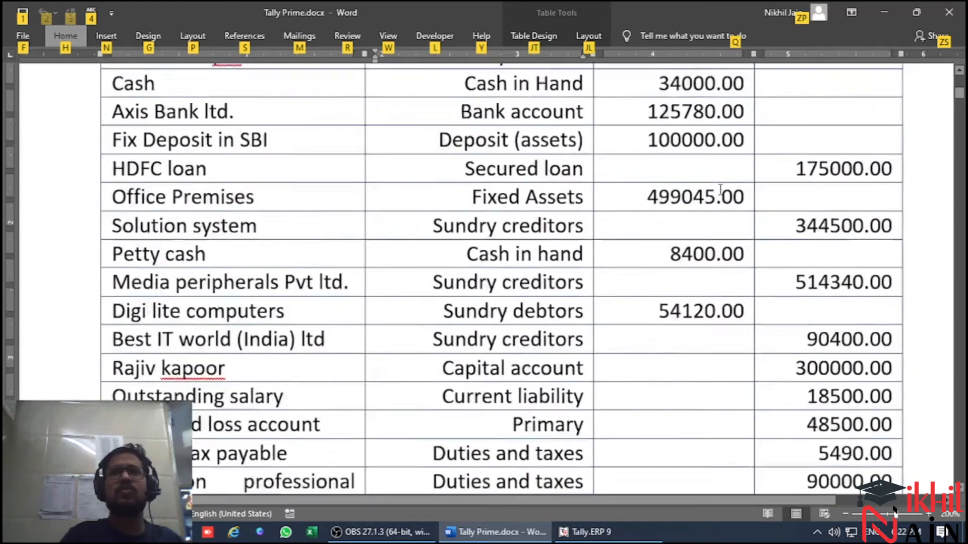
Return to Tally.ERP 9 and start creating a single ledger, checking the trial balance for the first entry's name
{"action": "key", "text": "alt+Tab"}
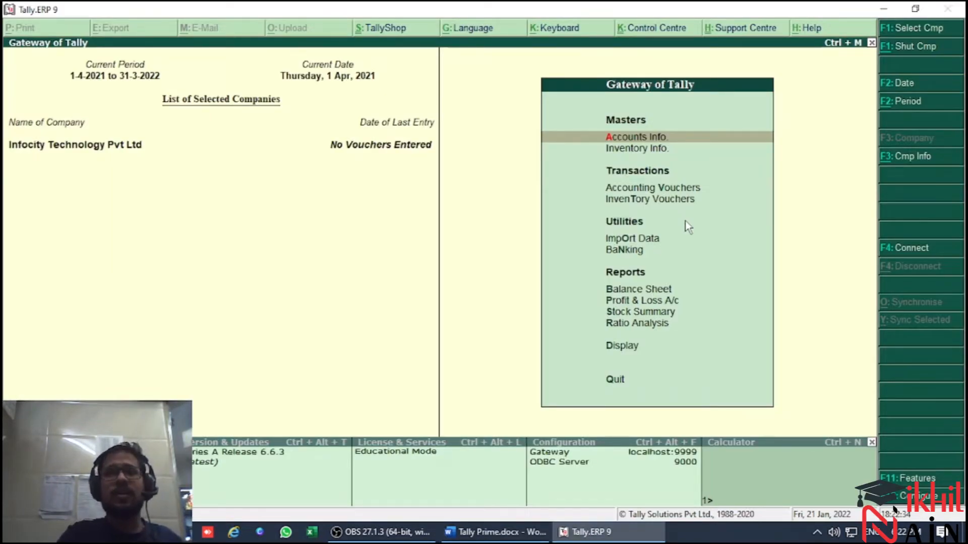
{"action": "key", "text": "Return"}
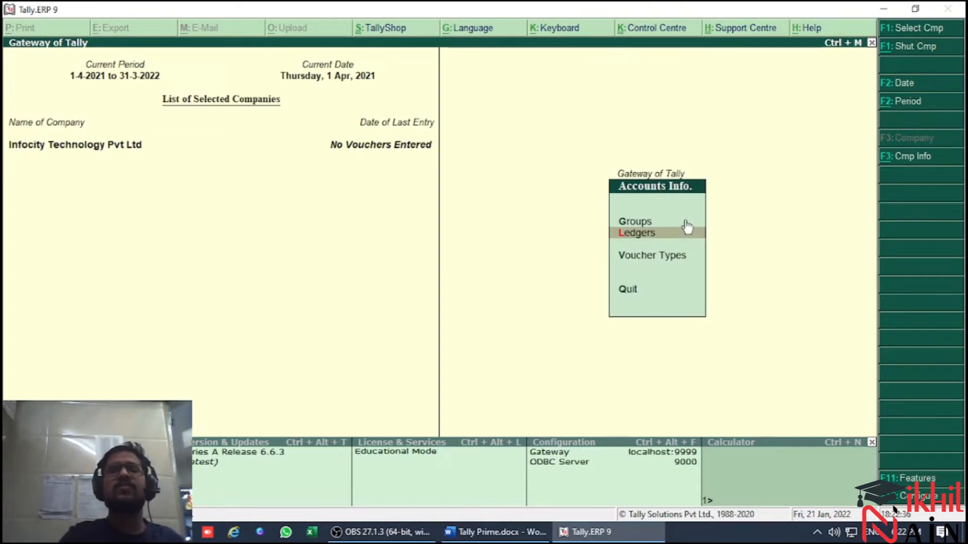
{"action": "left_click", "coordinate": [685, 222]}
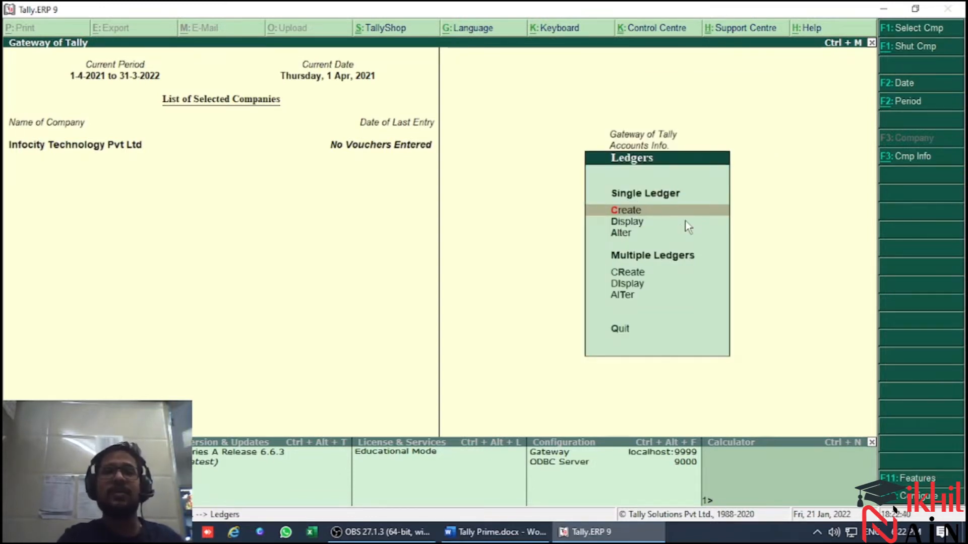
{"action": "key", "text": "Return"}
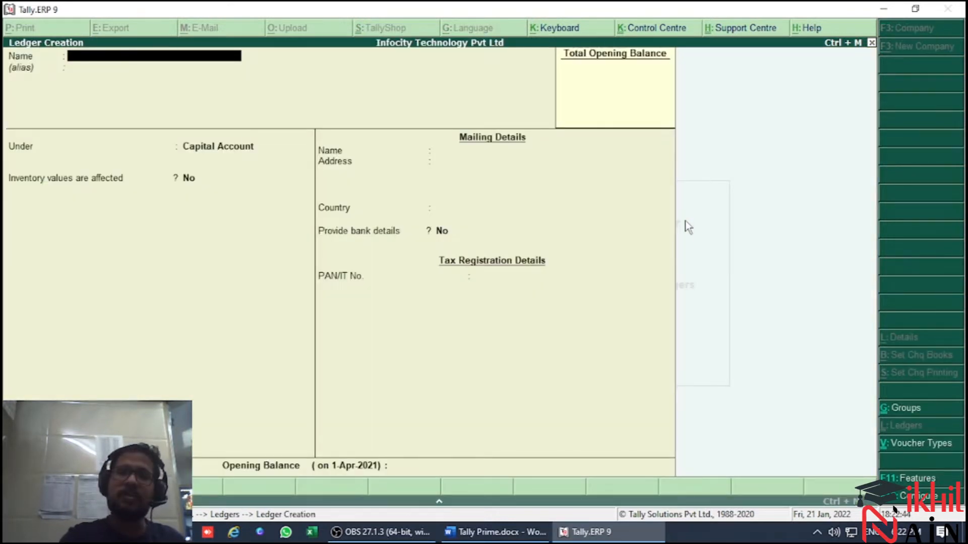
{"action": "key", "text": "alt+Tab"}
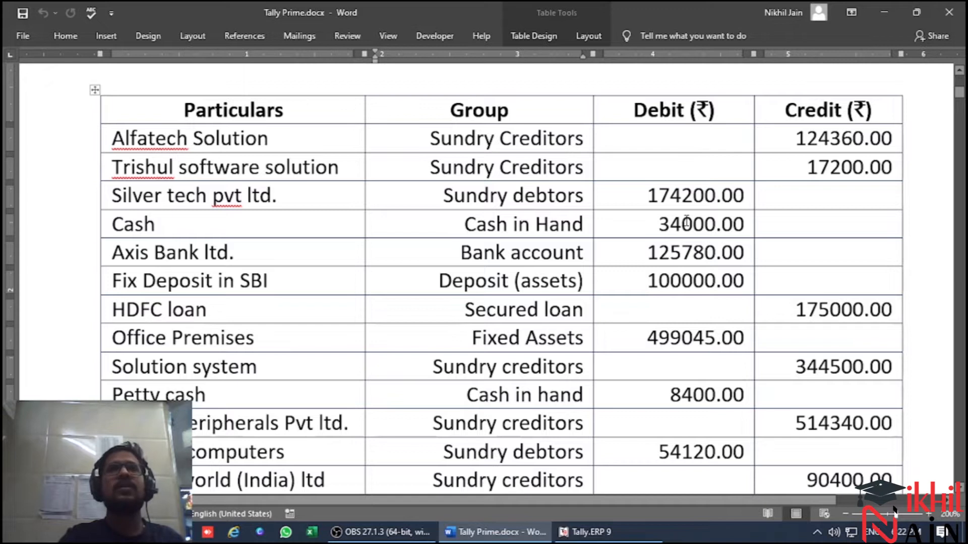
{"action": "key", "text": "alt+Tab"}
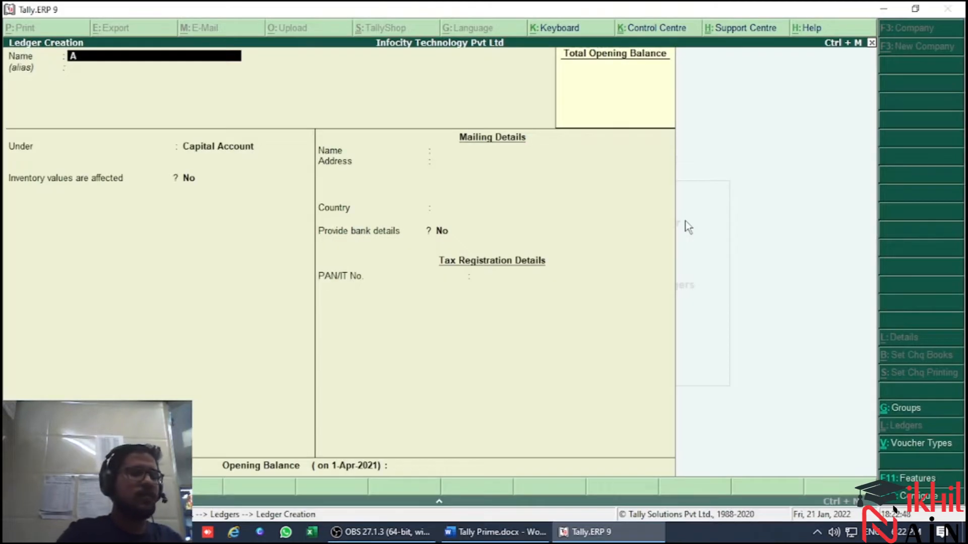
Name the ledger Alftaech Solution, place it under Sundry Creditors and keep bill-by-bill balances at Yes
{"action": "type", "text": "Alftaech Solut"}
{"action": "key", "text": "Return"}
{"action": "key", "text": "Return"}
{"action": "type", "text": "Sundry"}
{"action": "key", "text": "Return"}
{"action": "key", "text": "Return"}
{"action": "key", "text": "Return"}
{"action": "key", "text": "Return"}
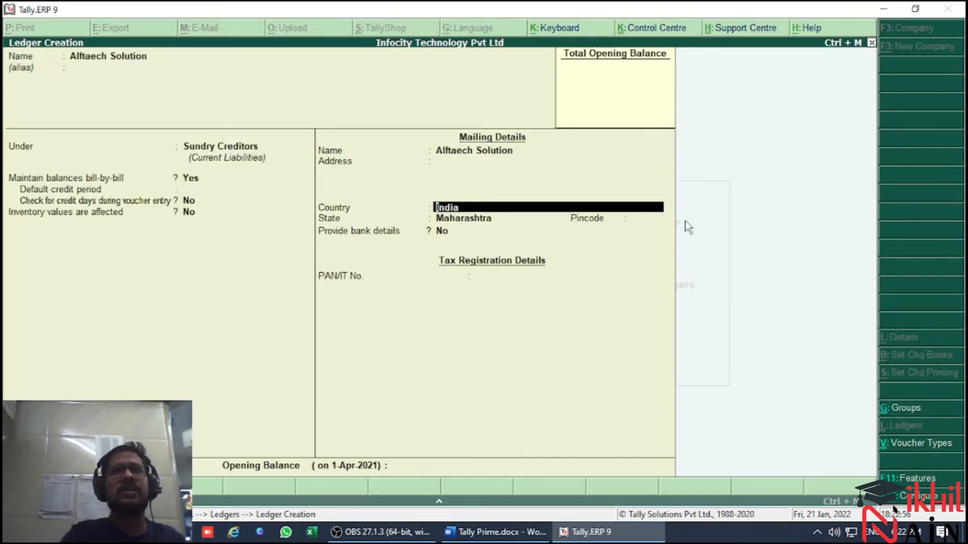
Keep India and Maharashtra in the ledger's mailing details, leave bank details at No, and leave the pincode and PAN blank
{"action": "key", "text": "Return"}
{"action": "key", "text": "Return"}
{"action": "key", "text": "Return"}
{"action": "key", "text": "Return"}
{"action": "key", "text": "Return"}
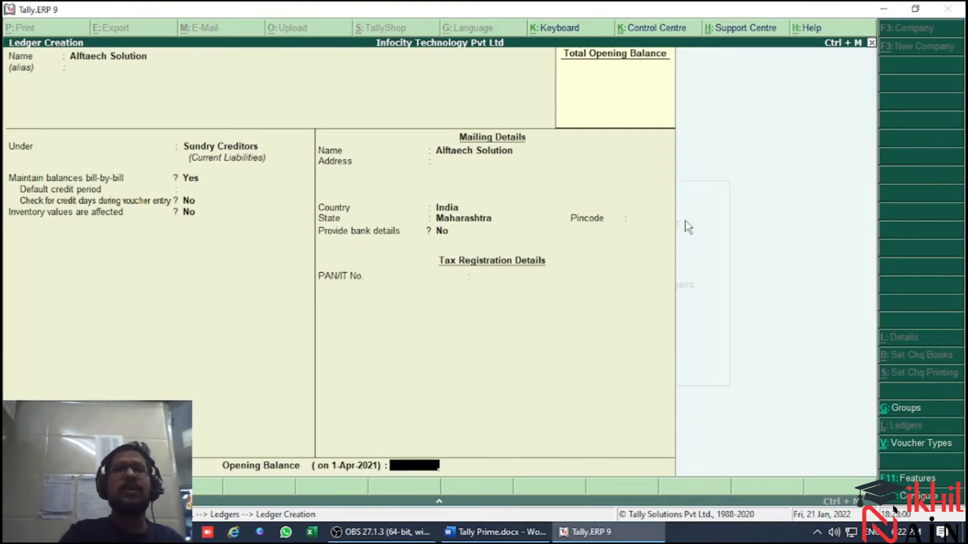
{"action": "key", "text": "BackSpace"}
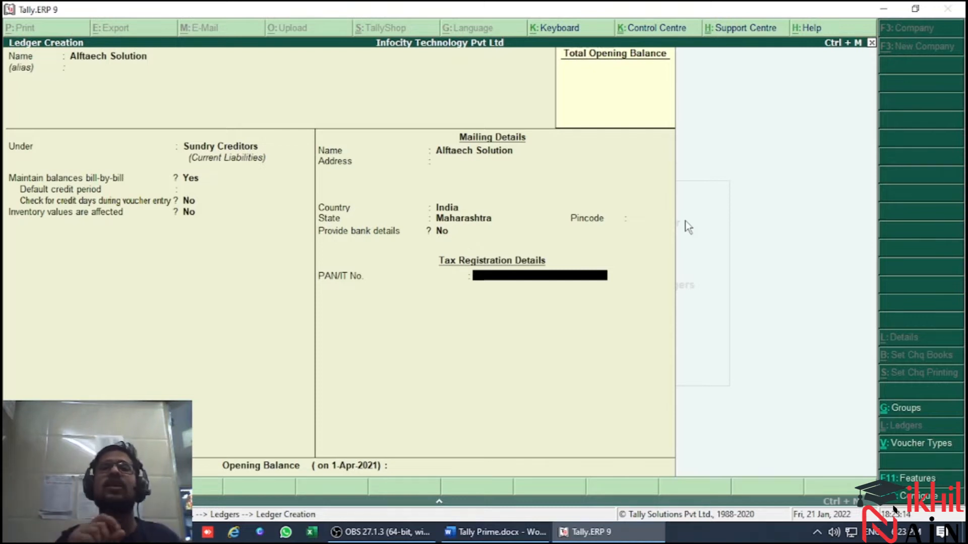
{"action": "key", "text": "Return"}
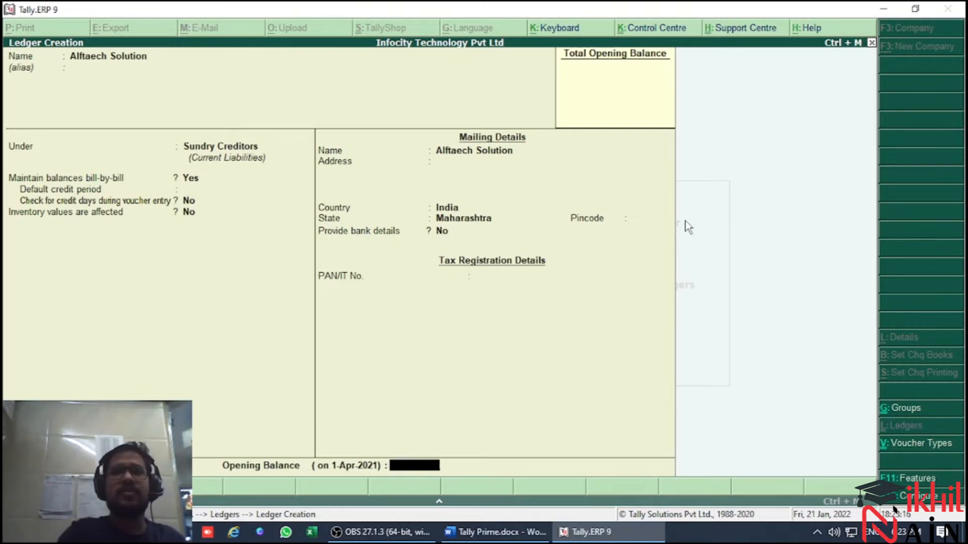
Look up the credit amount in the trial balance, enter an opening balance of 124360 Cr and save the ledger
{"action": "key", "text": "alt+Tab"}
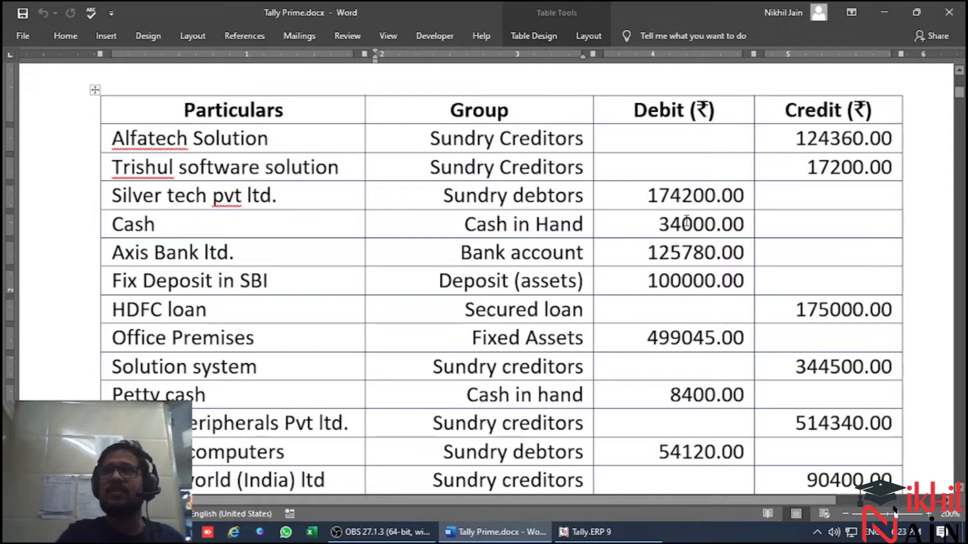
{"action": "key", "text": "alt+Tab"}
{"action": "type", "text": "124360"}
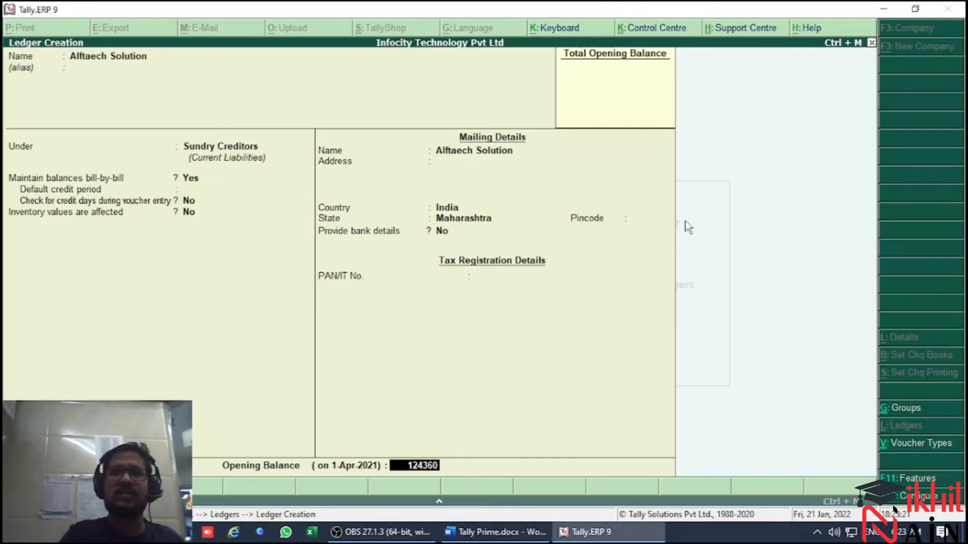
{"action": "key", "text": "Return"}
{"action": "key", "text": "Return"}
{"action": "key", "text": "Return"}
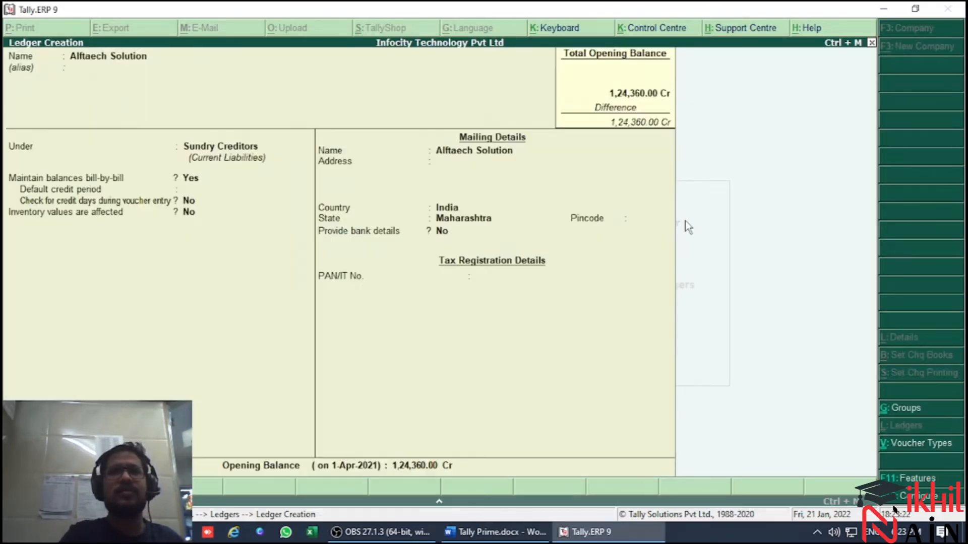
{"action": "key", "text": "Return"}
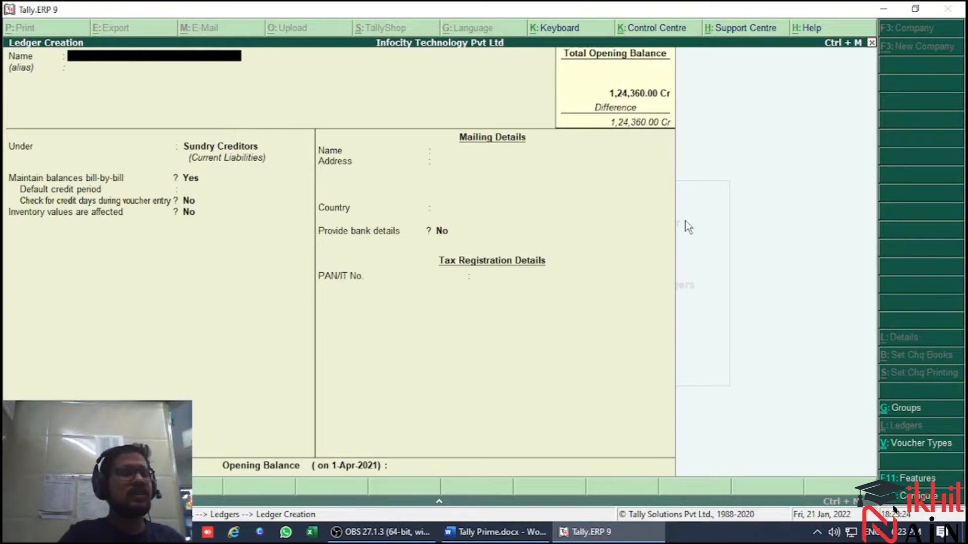
Close Tally Prime.docx in Word, reopen it from the recent documents and return to Tally.ERP 9
{"action": "key", "text": "alt+Tab"}
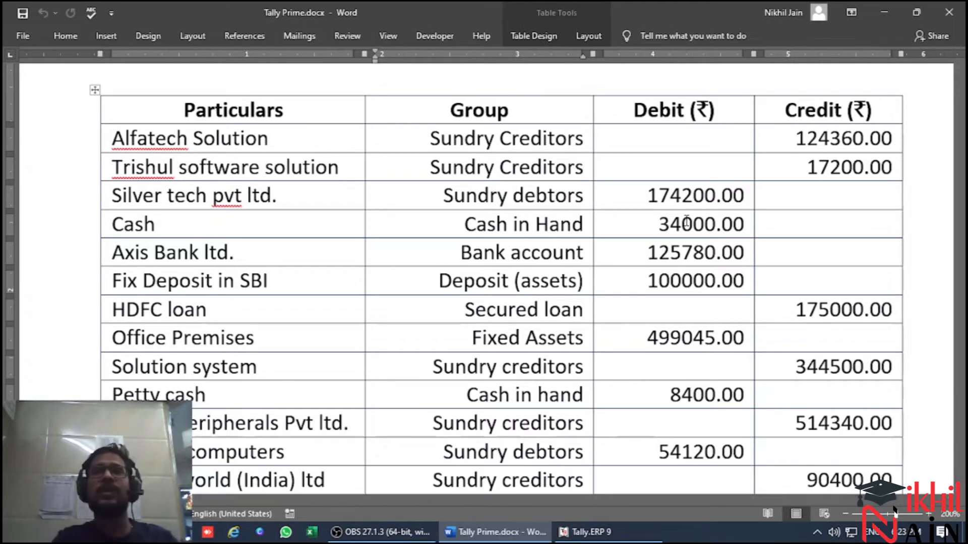
{"action": "key", "text": "ctrl+w"}
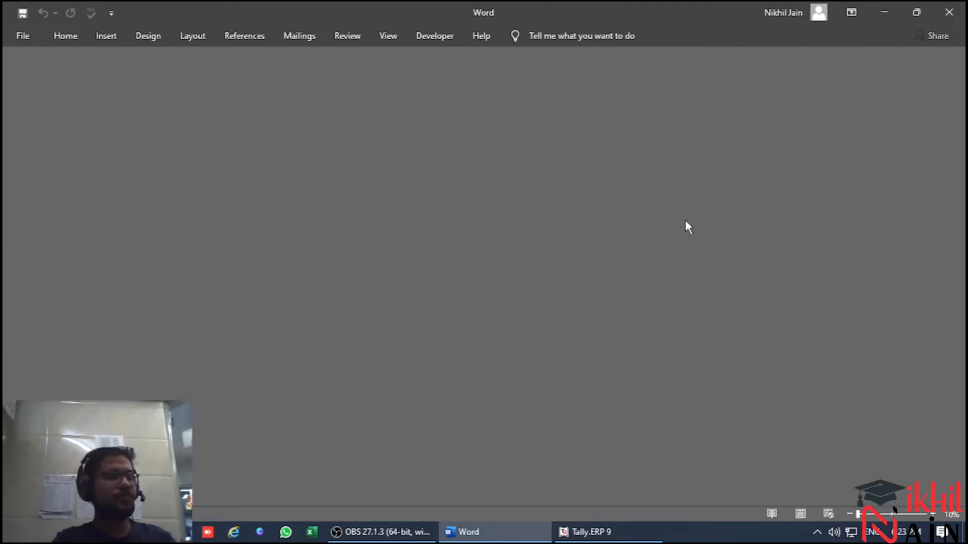
{"action": "key", "text": "alt+f"}
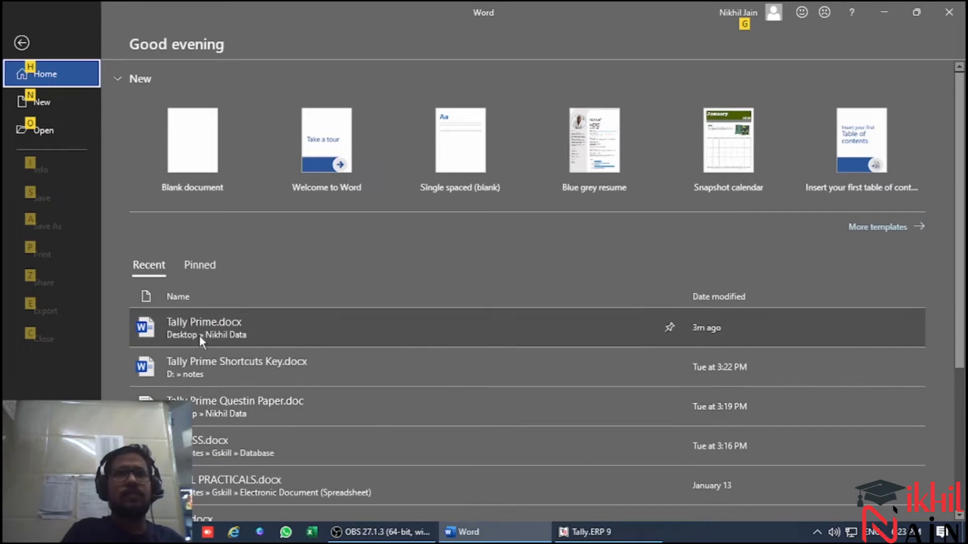
{"action": "left_click", "coordinate": [198, 335]}
{"action": "key", "text": "alt+Tab"}
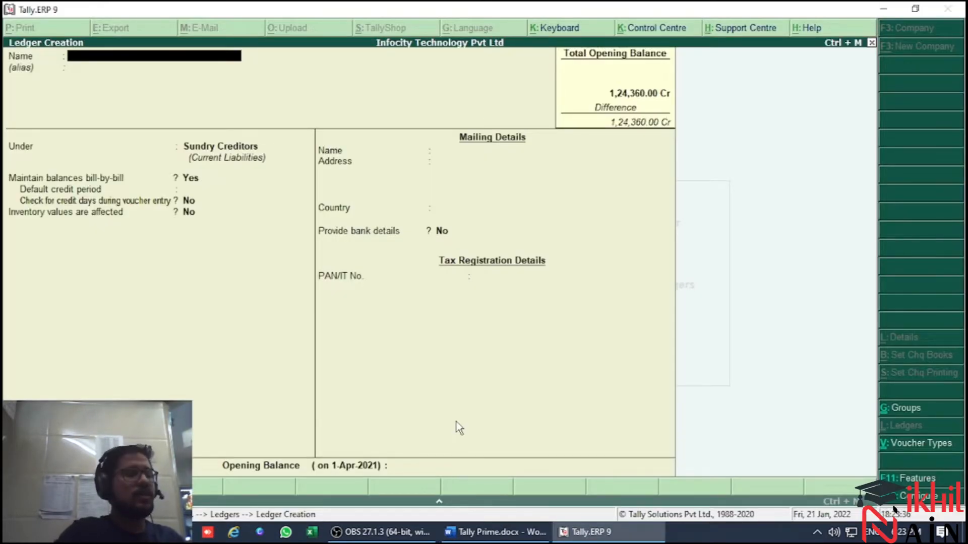
Leave single ledger creation and start creating multiple ledgers under the group All Items
{"action": "key", "text": "Escape"}
{"action": "key", "text": "Down"}
{"action": "key", "text": "Down"}
{"action": "key", "text": "Down"}
{"action": "key", "text": "Down"}
{"action": "key", "text": "Up"}
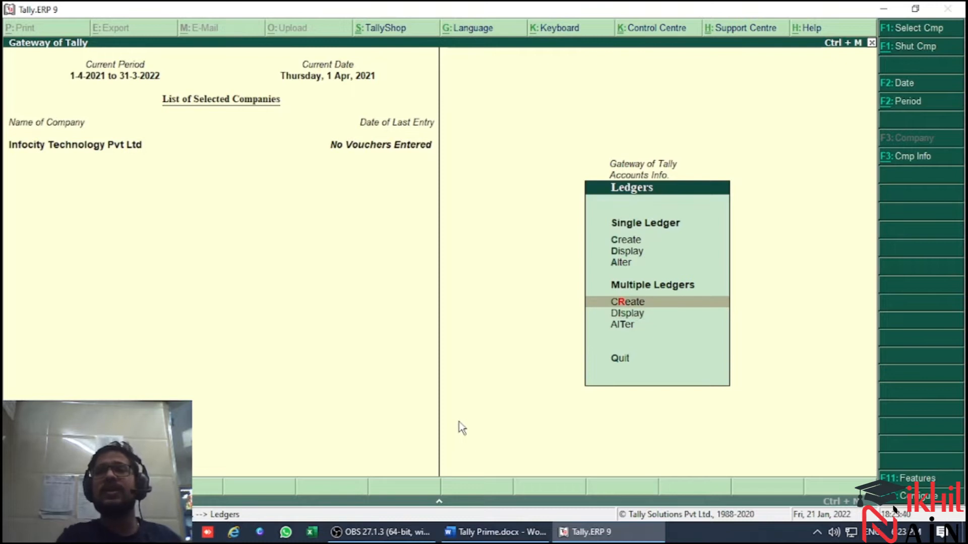
{"action": "key", "text": "Return"}
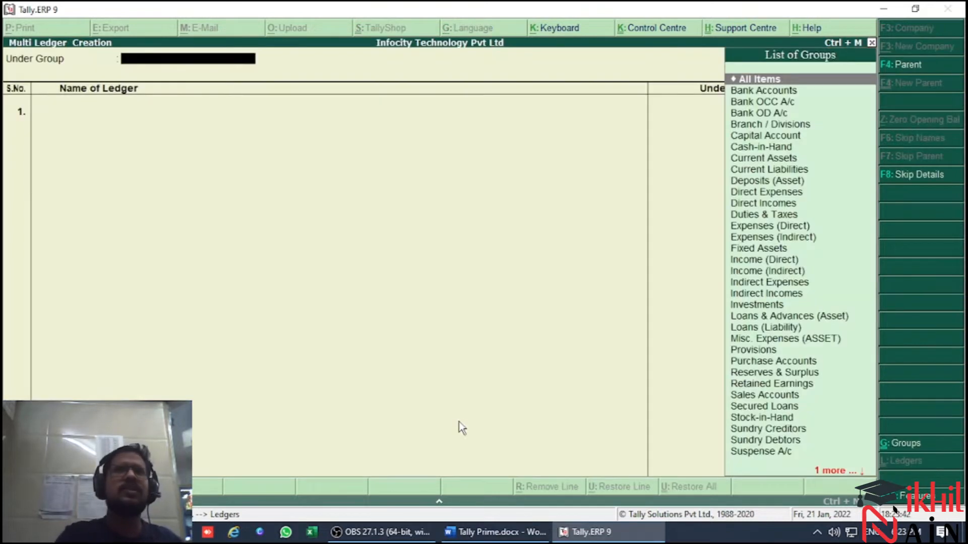
{"action": "key", "text": "Return"}
Find the trial balance in Tally Prime.docx in Word, return to Tally.ERP 9 and name the first ledger Trishul Software Solution
{"action": "key", "text": "alt+Tab"}
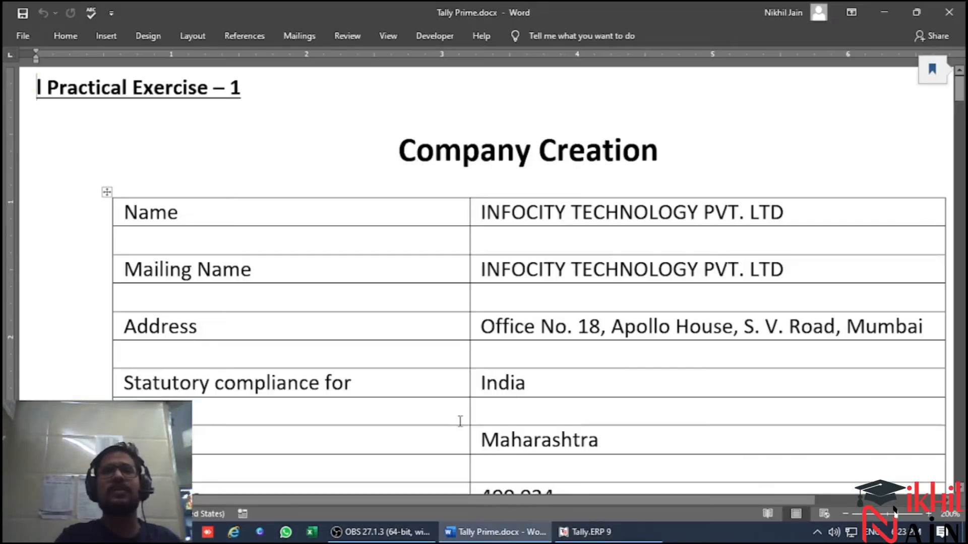
{"action": "key", "text": "Page_Down"}
{"action": "key", "text": "Page_Down"}
{"action": "key", "text": "Page_Down"}
{"action": "key", "text": "Page_Down"}
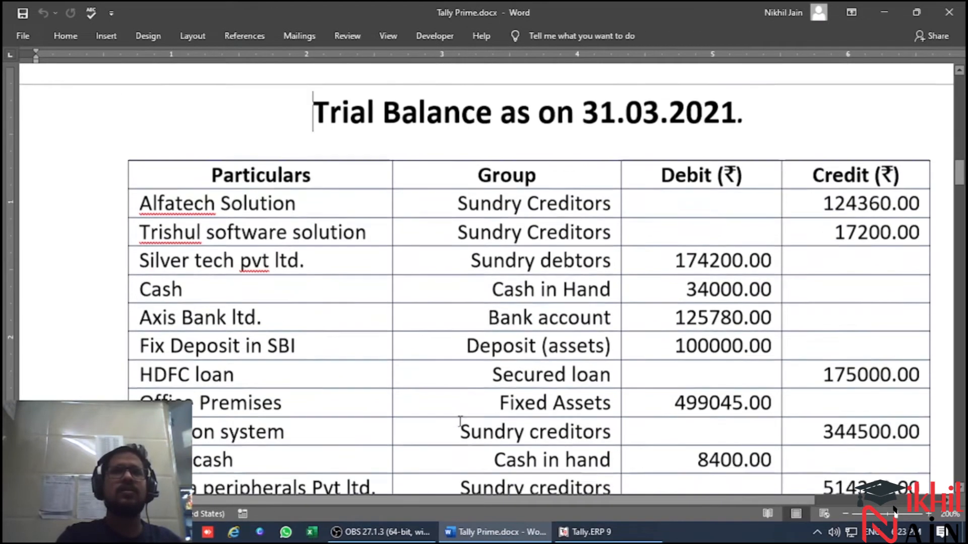
{"action": "key", "text": "alt+Tab"}
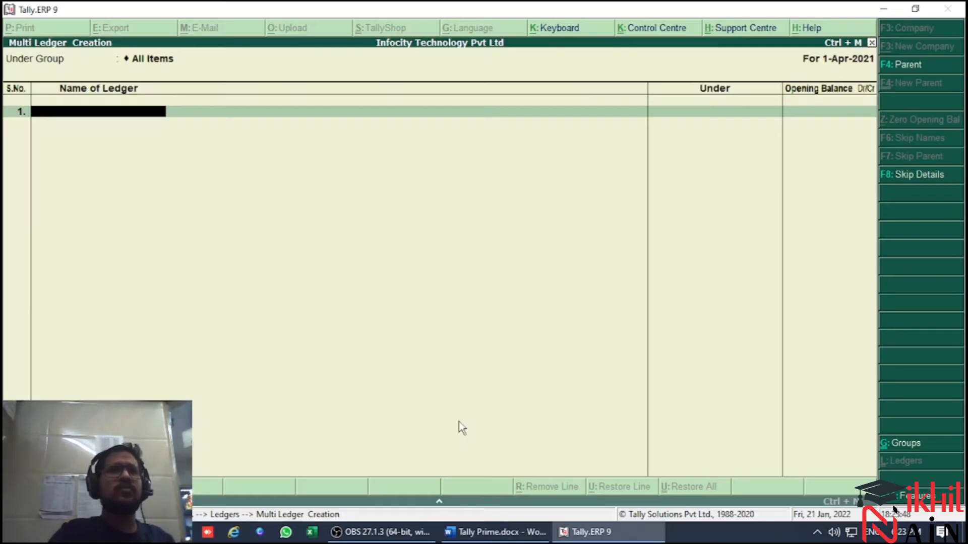
{"action": "type", "text": "Trishul"}
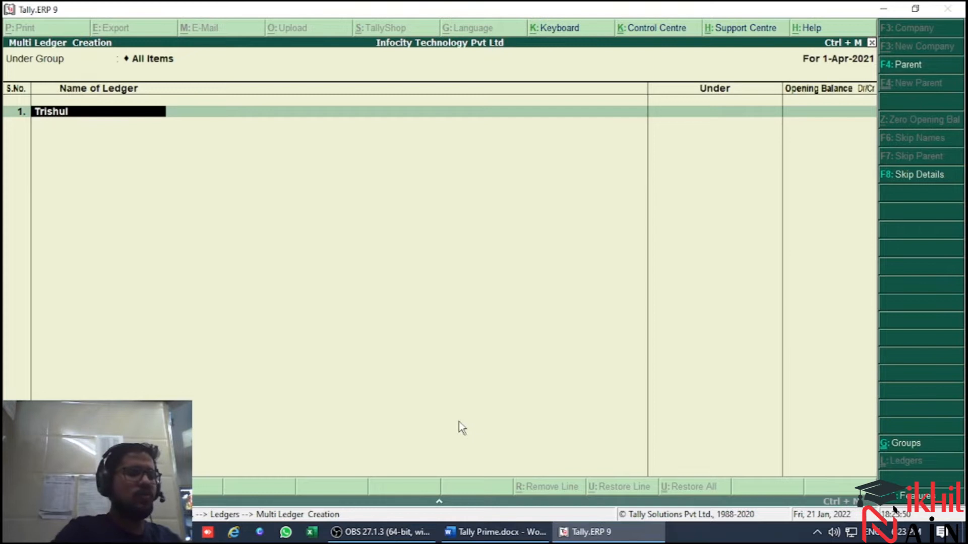
{"action": "type", "text": " Software"}
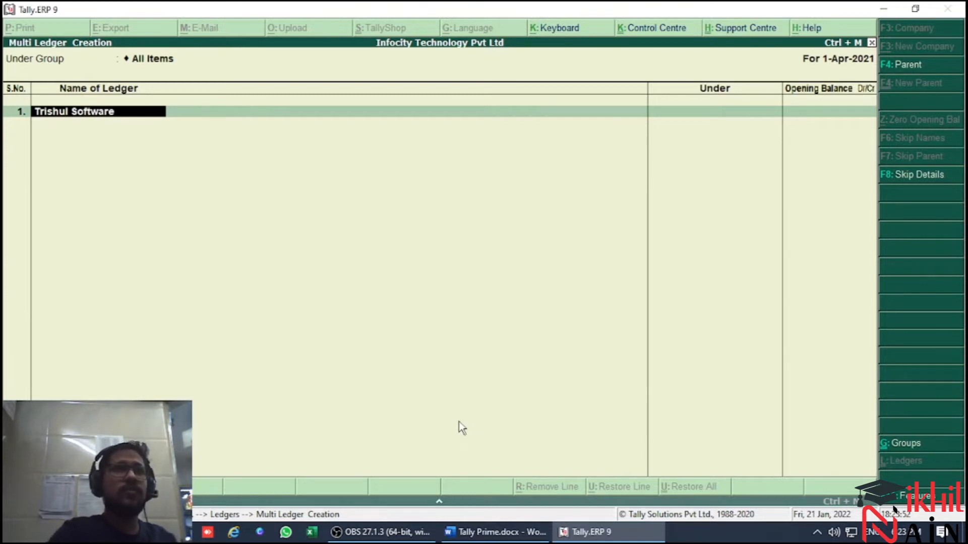
{"action": "type", "text": " Solution"}
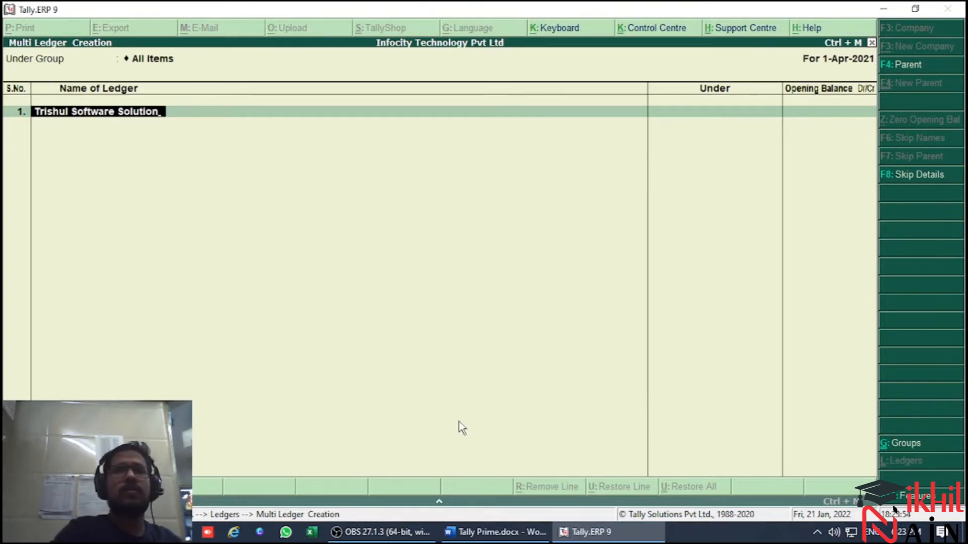
{"action": "key", "text": "Return"}
Check the account's group in the trial balance and place Trishul Software Solution under Sundry Creditors
{"action": "key", "text": "alt+Tab"}
{"action": "key", "text": "alt+Tab"}
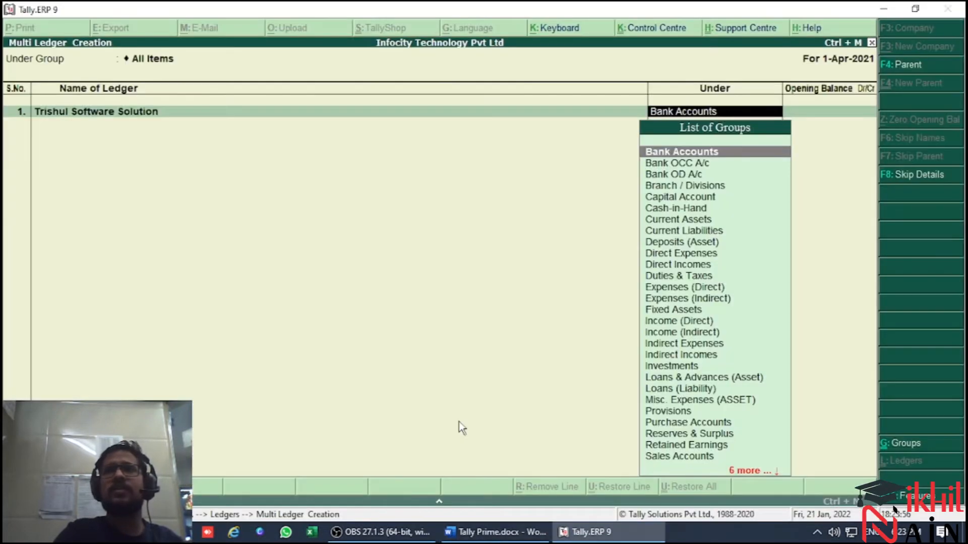
{"action": "key", "text": "Down"}
{"action": "key", "text": "Down"}
{"action": "key", "text": "End"}
{"action": "type", "text": "s"}
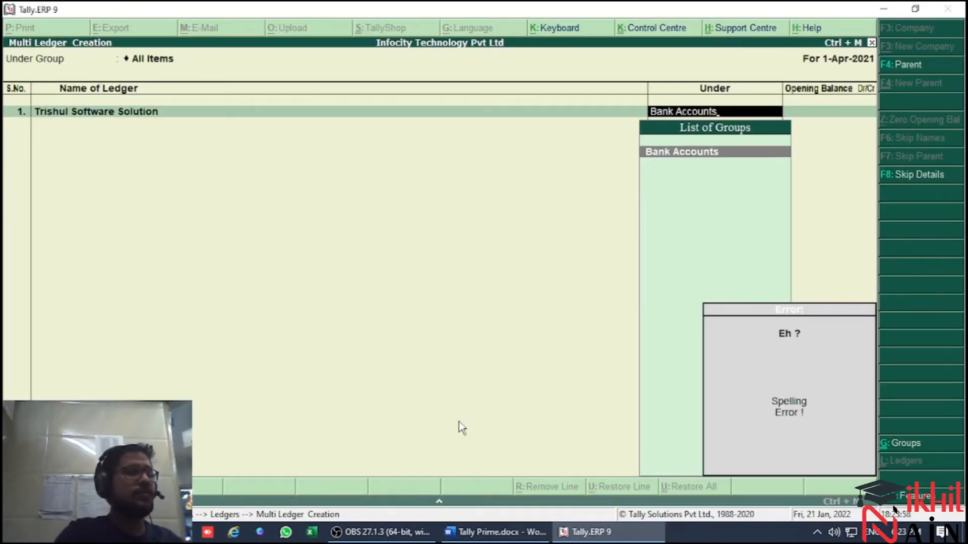
{"action": "key", "text": "BackSpace"}
{"action": "key", "text": "BackSpace"}
{"action": "key", "text": "BackSpace"}
{"action": "key", "text": "BackSpace"}
{"action": "key", "text": "BackSpace"}
{"action": "key", "text": "BackSpace"}
{"action": "key", "text": "BackSpace"}
{"action": "key", "text": "BackSpace"}
{"action": "key", "text": "BackSpace"}
{"action": "key", "text": "BackSpace"}
{"action": "key", "text": "BackSpace"}
{"action": "key", "text": "BackSpace"}
{"action": "key", "text": "BackSpace"}
{"action": "type", "text": "Sun"}
{"action": "key", "text": "Return"}
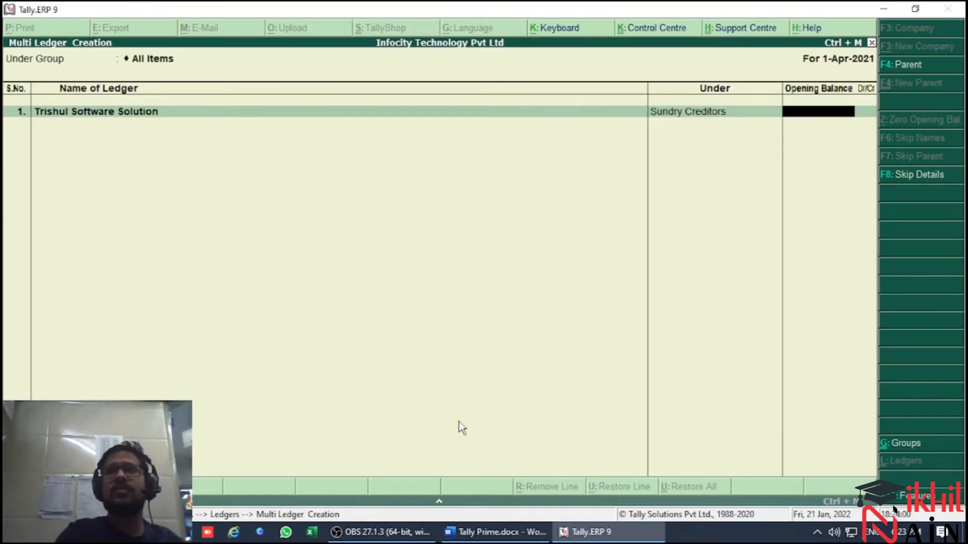
Enter an opening balance of 17,200 Cr for Trishul Software Solution and leave its bill-wise details blank
{"action": "key", "text": "alt+Tab"}
{"action": "key", "text": "alt+Tab"}
{"action": "type", "text": "17,200"}
{"action": "key", "text": "Return"}
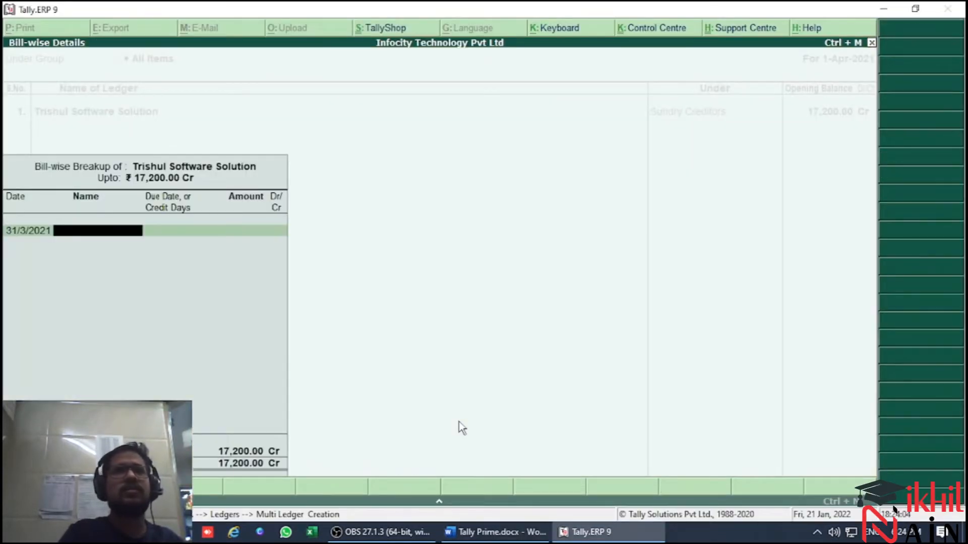
{"action": "key", "text": "Return"}
Add Silver Tech Pvt Ltd as the second ledger and place it under Sundry Debtors, as in the trial balance
{"action": "key", "text": "alt+Tab"}
{"action": "key", "text": "alt+Tab"}
{"action": "type", "text": "Silver Tech Pvt Ltd"}
{"action": "key", "text": "Return"}
{"action": "key", "text": "Return"}
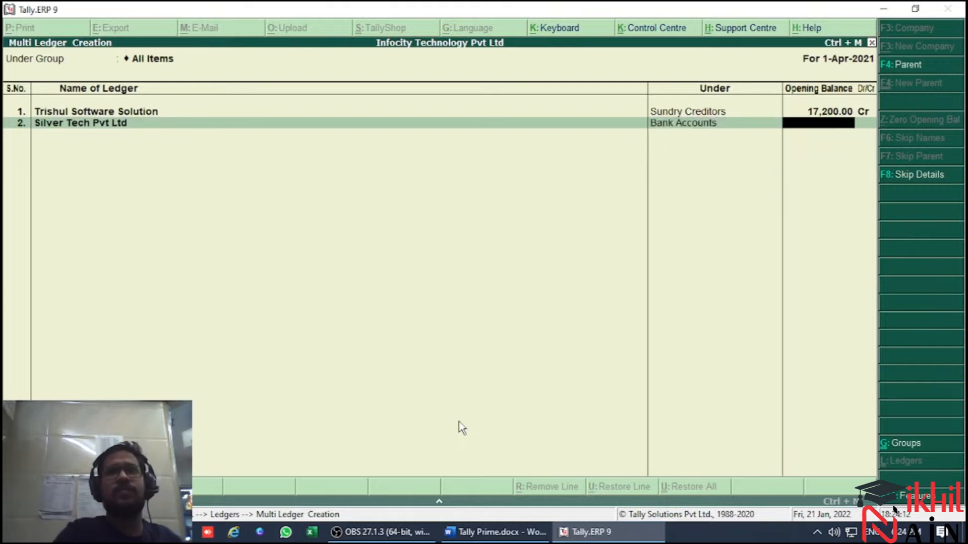
{"action": "key", "text": "alt+Tab"}
{"action": "key", "text": "alt"}
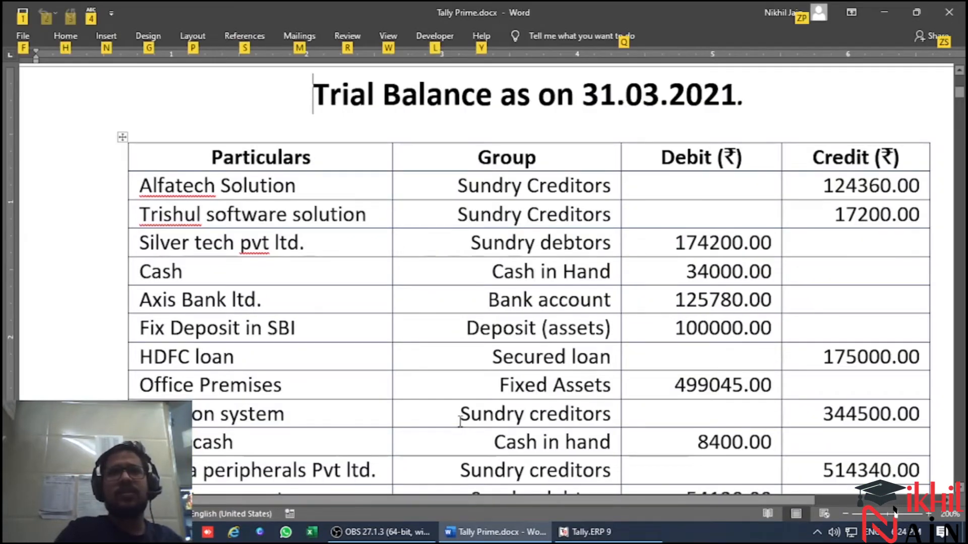
{"action": "key", "text": "alt+Tab"}
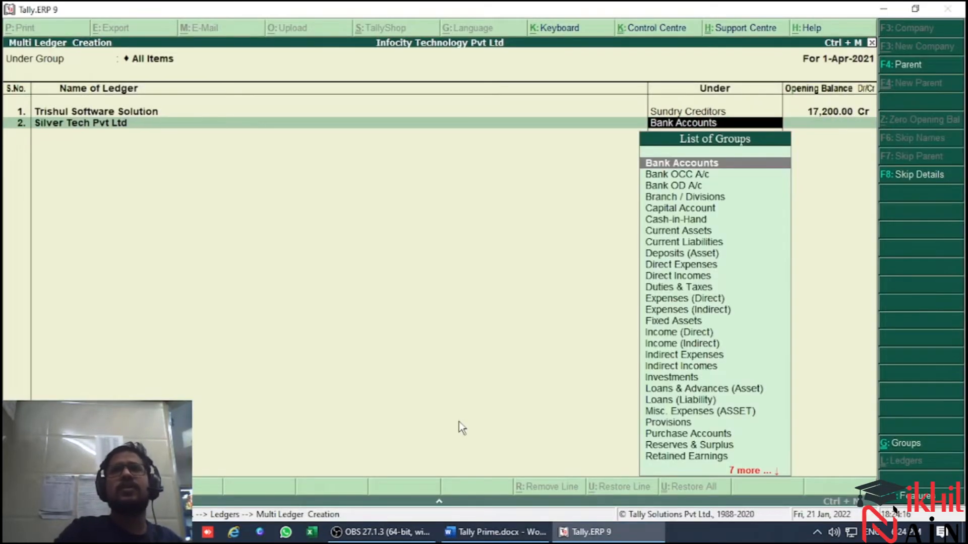
{"action": "type", "text": "Sun"}
{"action": "key", "text": "Down"}
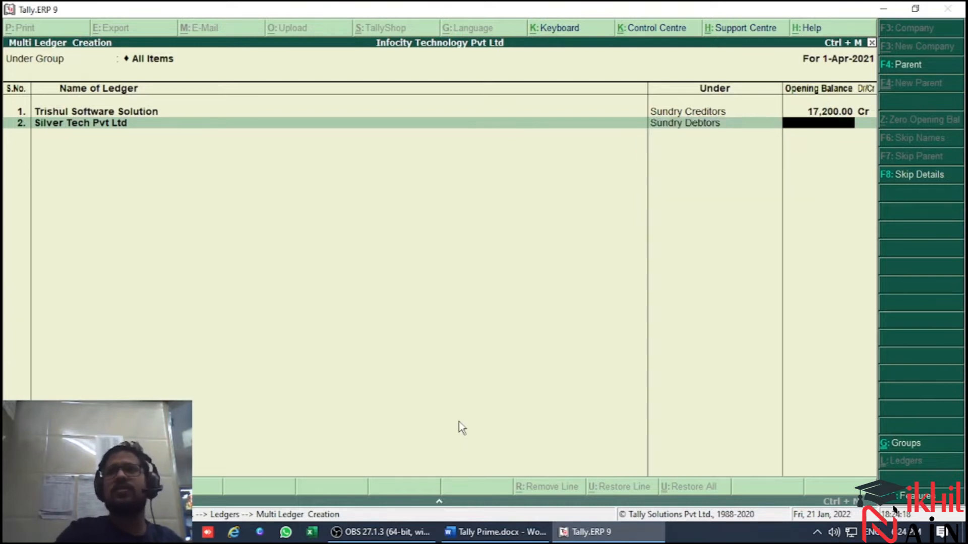
{"action": "key", "text": "Return"}
Look up Silver Tech's debit amount, enter an opening balance of 174200 Dr and leave the bill-wise details blank
{"action": "key", "text": "alt+Tab"}
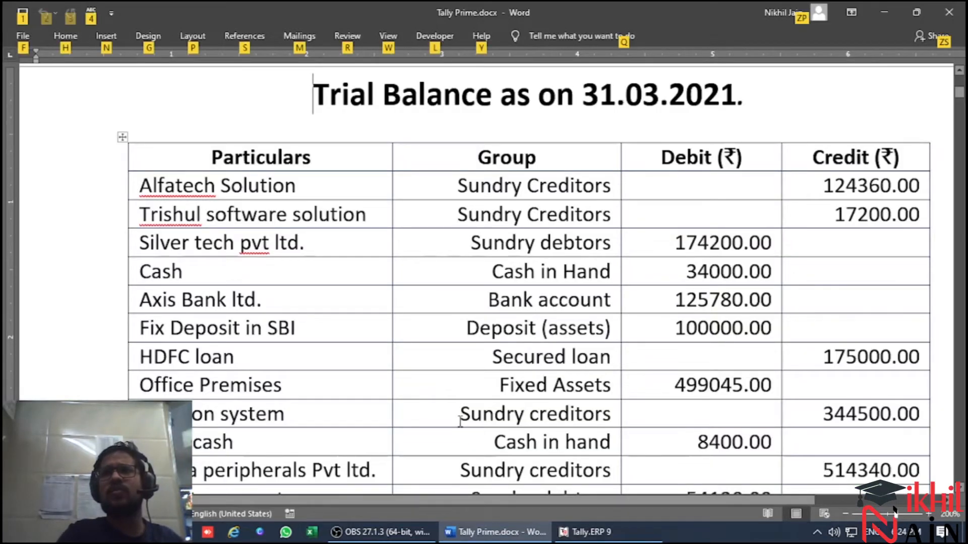
{"action": "key", "text": "alt+Tab"}
{"action": "type", "text": "174200"}
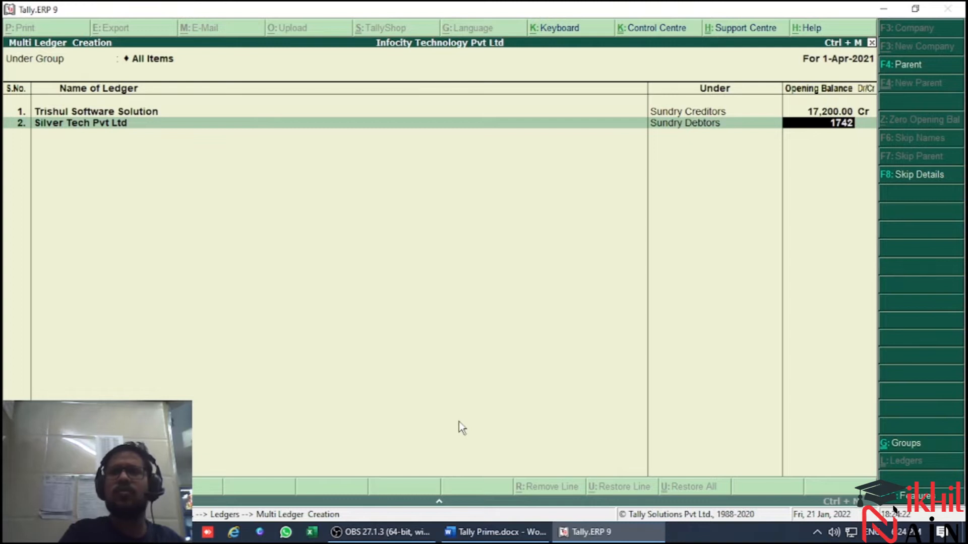
{"action": "key", "text": "Return"}
{"action": "key", "text": "Return"}
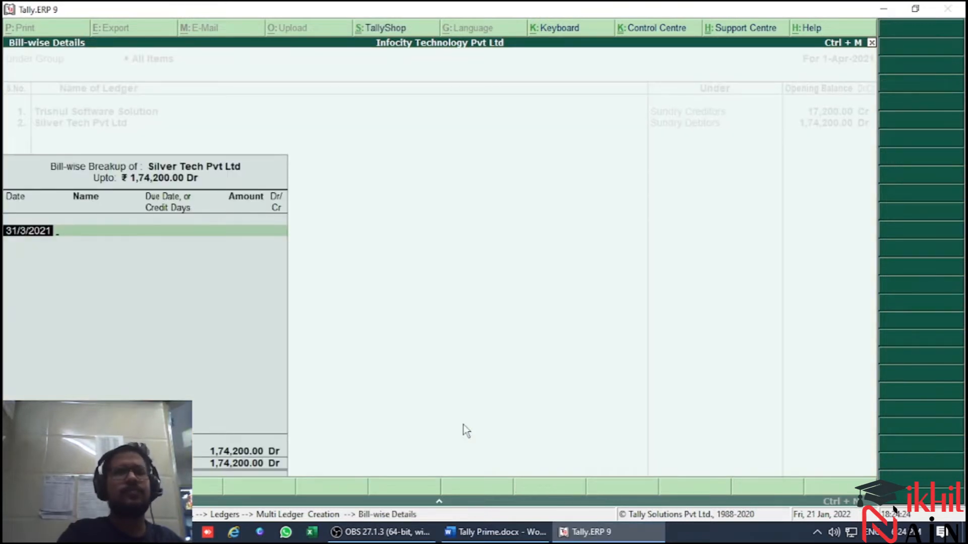
{"action": "key", "text": "Return"}
{"action": "key", "text": "Return"}
{"action": "key", "text": "alt+Tab"}
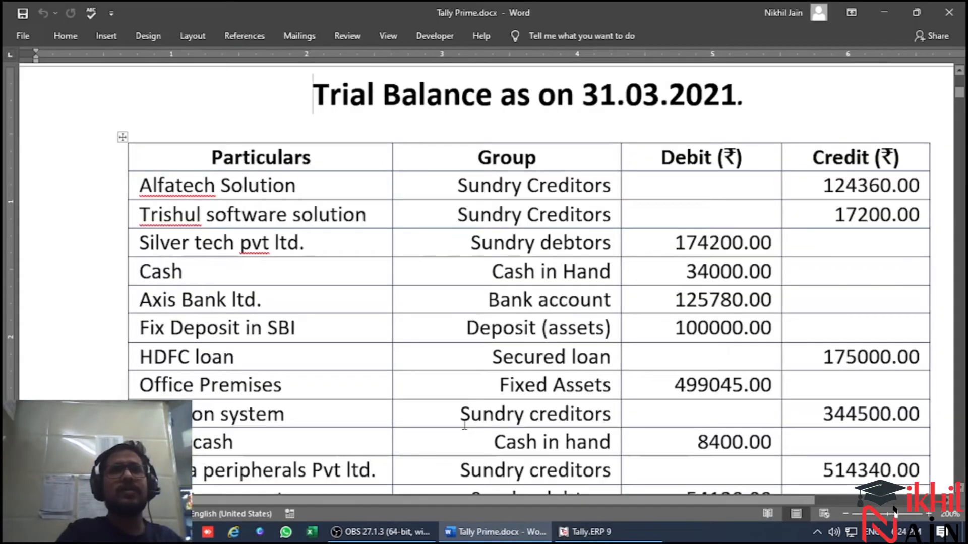
{"action": "key", "text": "alt+Tab"}
{"action": "key", "text": "Return"}
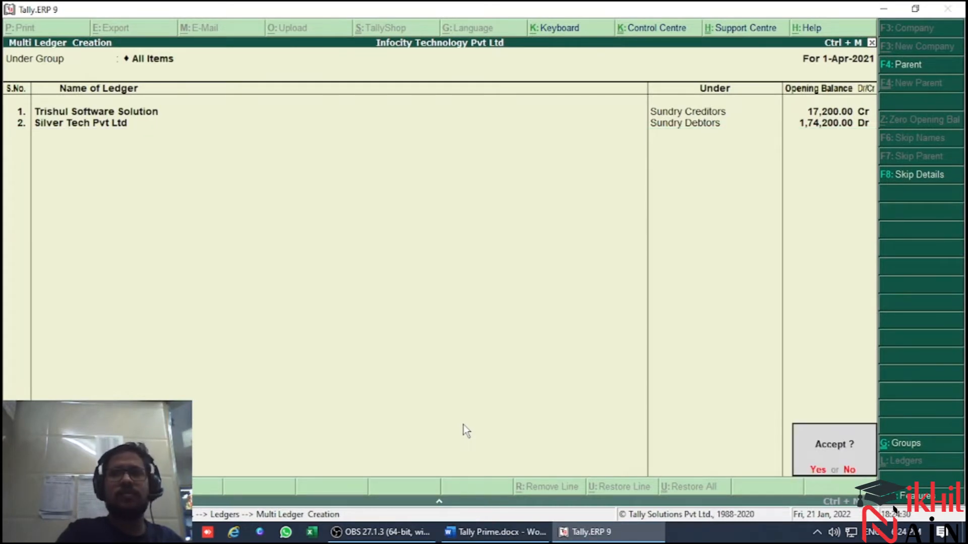
{"action": "key", "text": "Escape"}
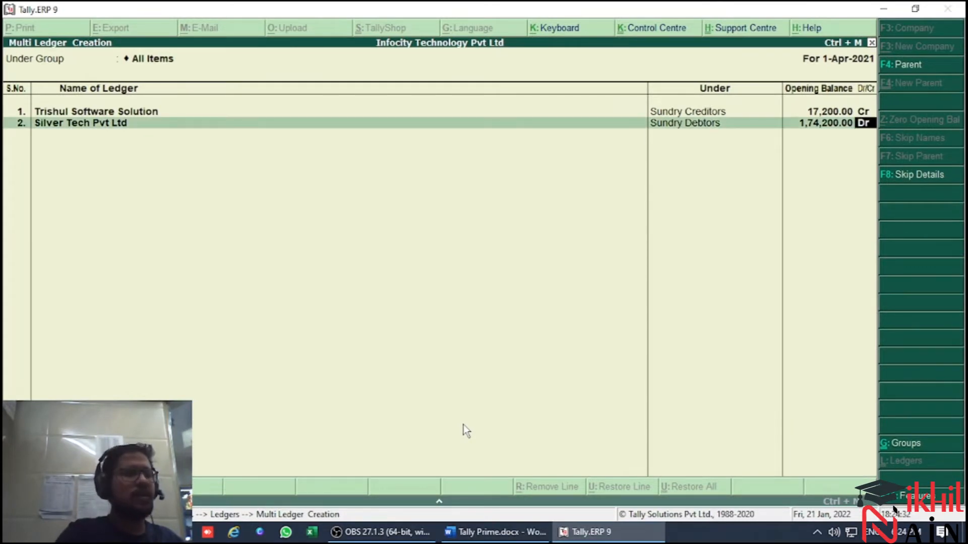
{"action": "key", "text": "Return"}
{"action": "key", "text": "Return"}
{"action": "key", "text": "Return"}
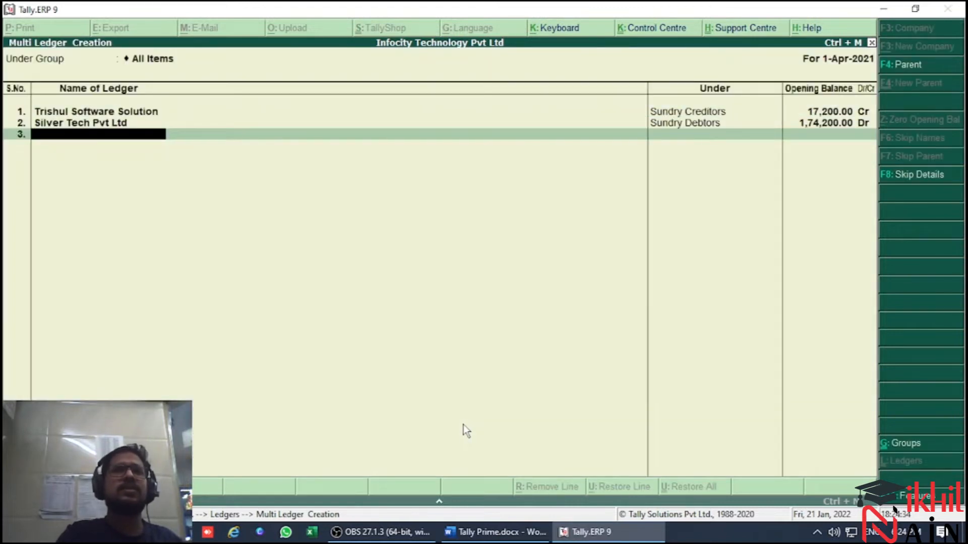
Add Axis Bank as the third ledger under Bank Accounts with the trial balance's opening balance of 125780 Dr
{"action": "key", "text": "alt+Tab"}
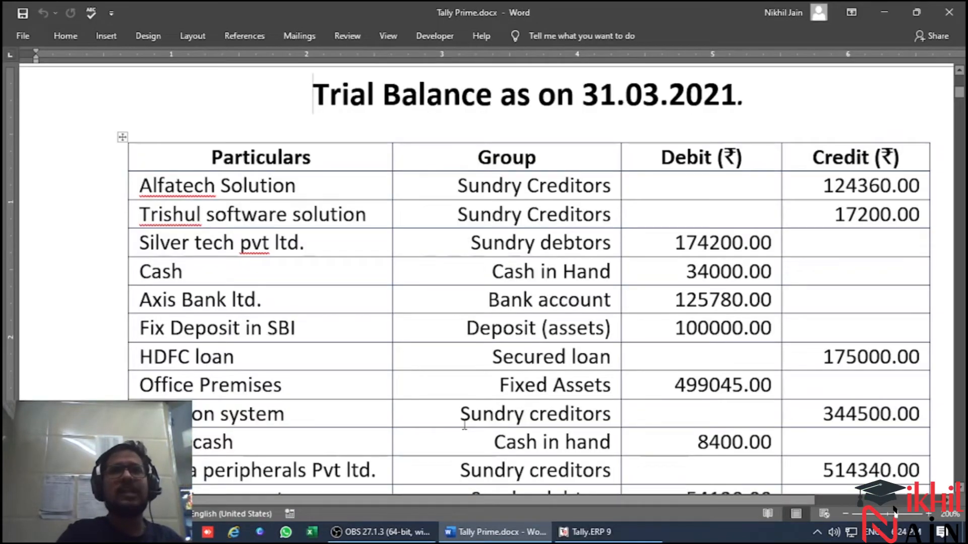
{"action": "key", "text": "alt+Tab"}
{"action": "type", "text": "Axis Bank"}
{"action": "key", "text": "Return"}
{"action": "key", "text": "Return"}
{"action": "key", "text": "alt+Tab"}
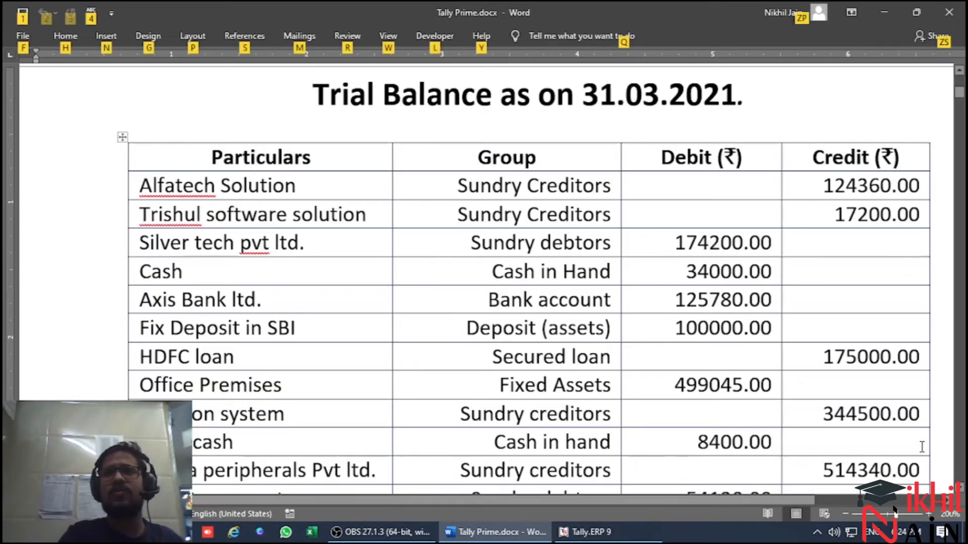
{"action": "key", "text": "alt+Tab"}
{"action": "type", "text": "125780"}
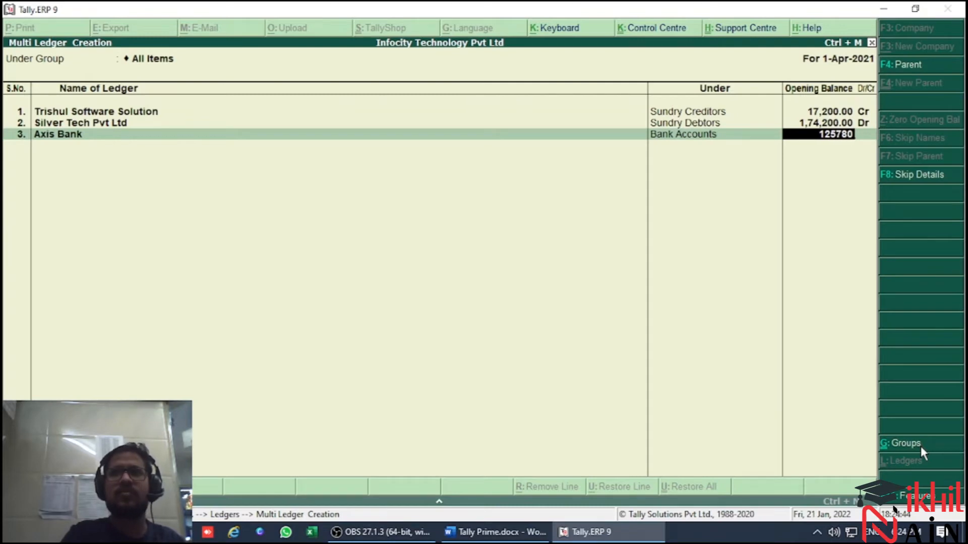
{"action": "key", "text": "Return"}
{"action": "key", "text": "Return"}
Look up the deposit account in the trial balance and name the fourth ledger Fix Deposit in SBi
{"action": "key", "text": "alt+Tab"}
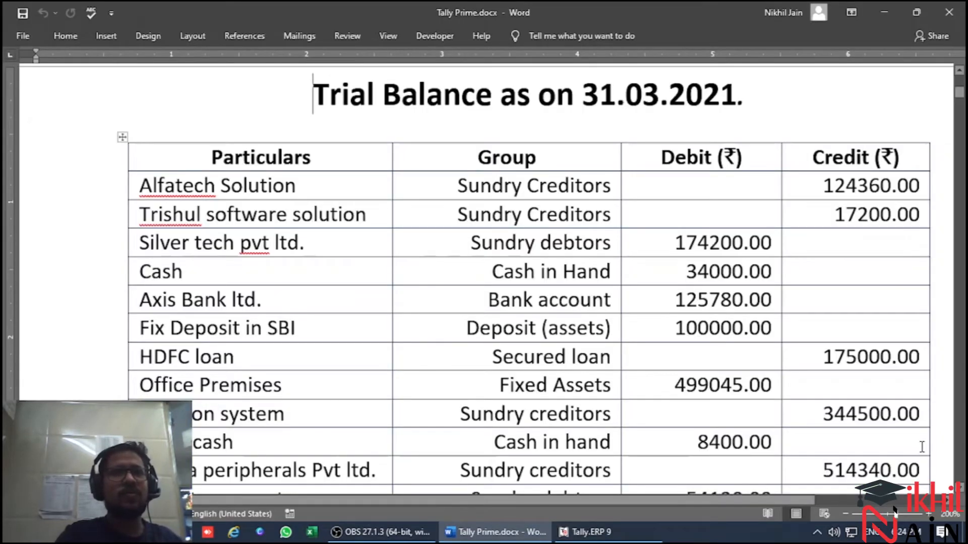
{"action": "key", "text": "alt"}
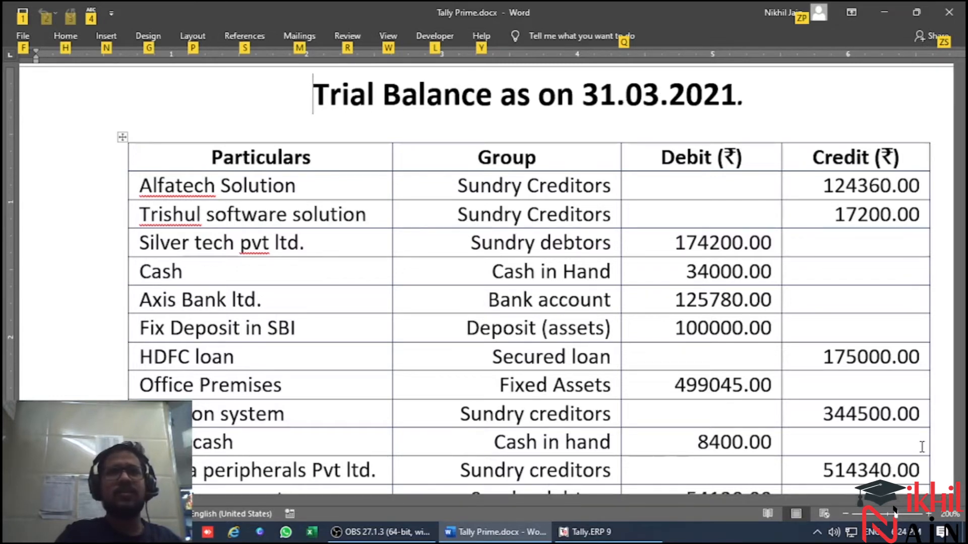
{"action": "key", "text": "alt+Tab"}
{"action": "type", "text": "Fix Deposit"}
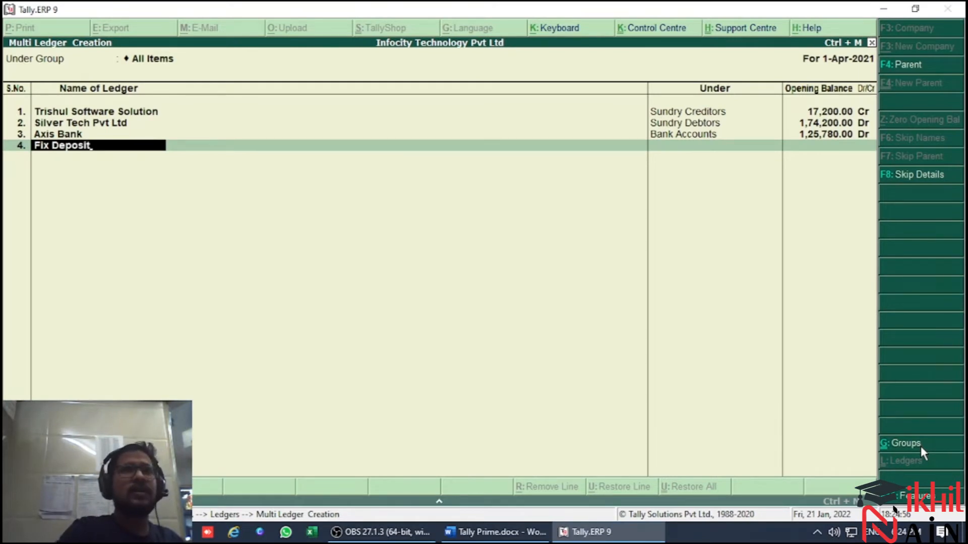
{"action": "key", "text": "alt+Tab"}
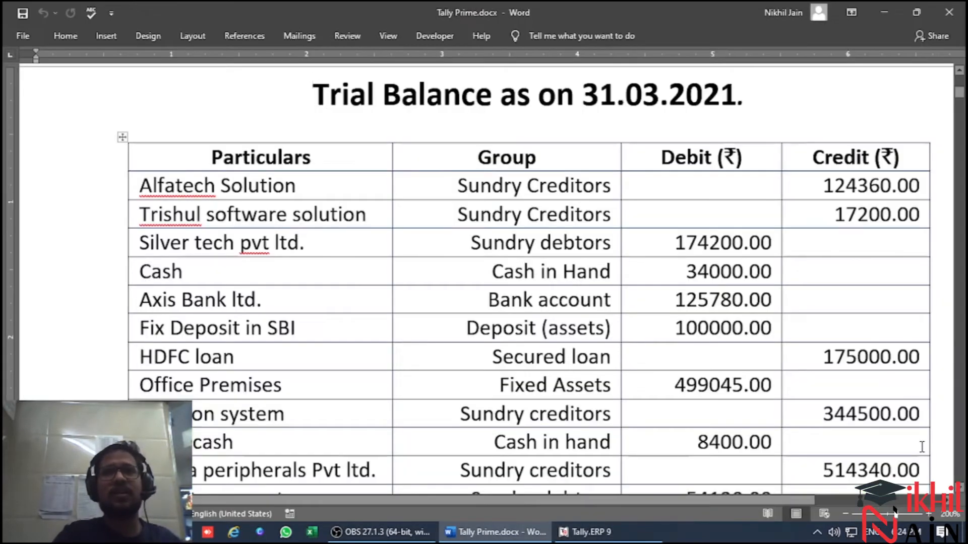
{"action": "key", "text": "alt+Tab"}
{"action": "type", "text": "n S"}
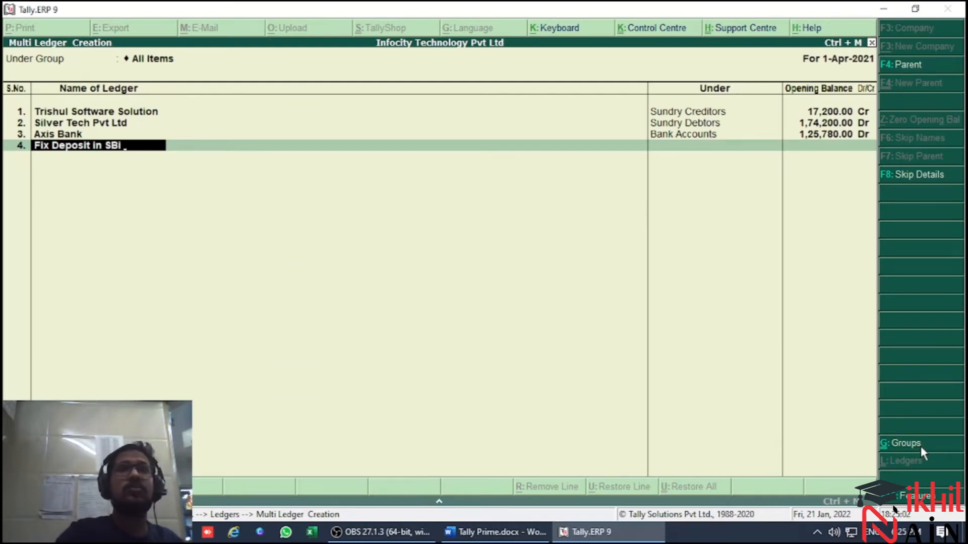
Place the fix deposit ledger under Deposits (Asset) and enter its opening balance of 100000 Dr
{"action": "key", "text": "alt+Tab"}
{"action": "key", "text": "alt+Tab"}
{"action": "key", "text": "Return"}
{"action": "type", "text": "de"}
{"action": "key", "text": "Return"}
{"action": "key", "text": "alt+Tab"}
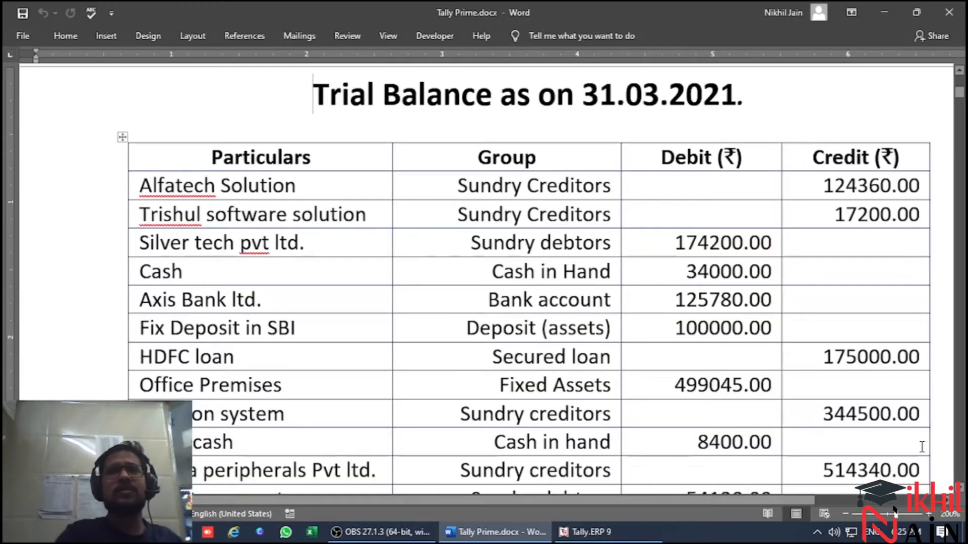
{"action": "key", "text": "alt+Tab"}
{"action": "type", "text": "1000"}
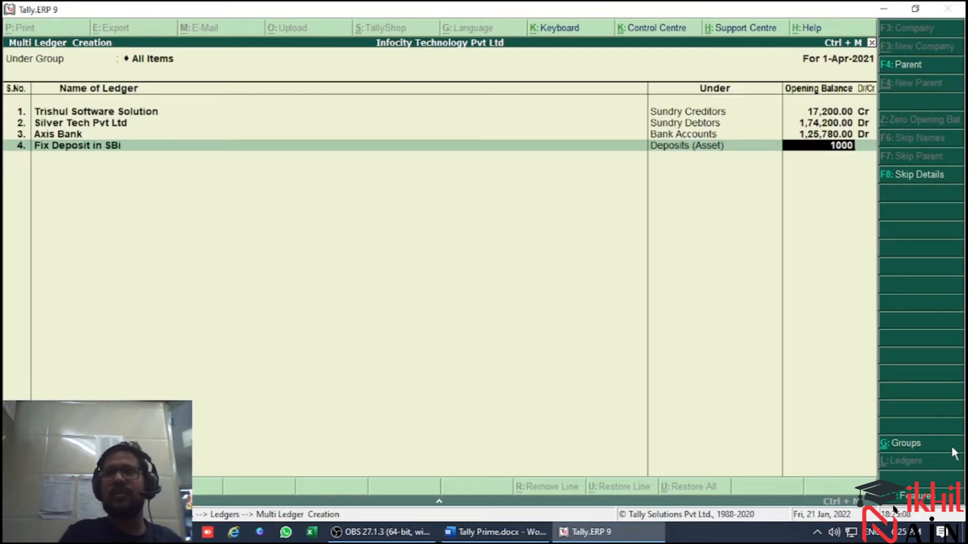
{"action": "type", "text": "00"}
{"action": "key", "text": "Return"}
{"action": "key", "text": "Return"}
{"action": "key", "text": "Return"}
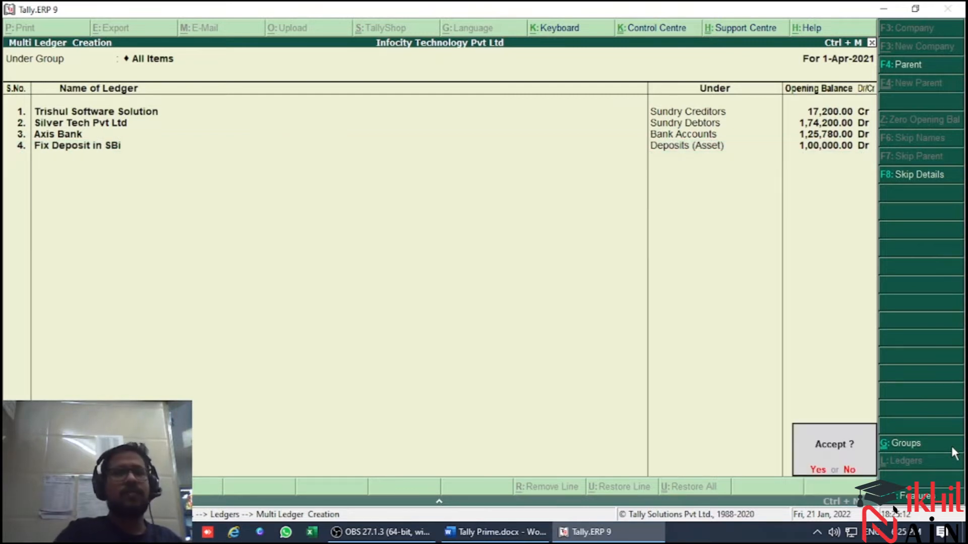
{"action": "key", "text": "n"}
{"action": "key", "text": "Return"}
Look up the loan account in the trial balance and add HDFC Loan as the fifth ledger under Secured Loans
{"action": "key", "text": "alt+Tab"}
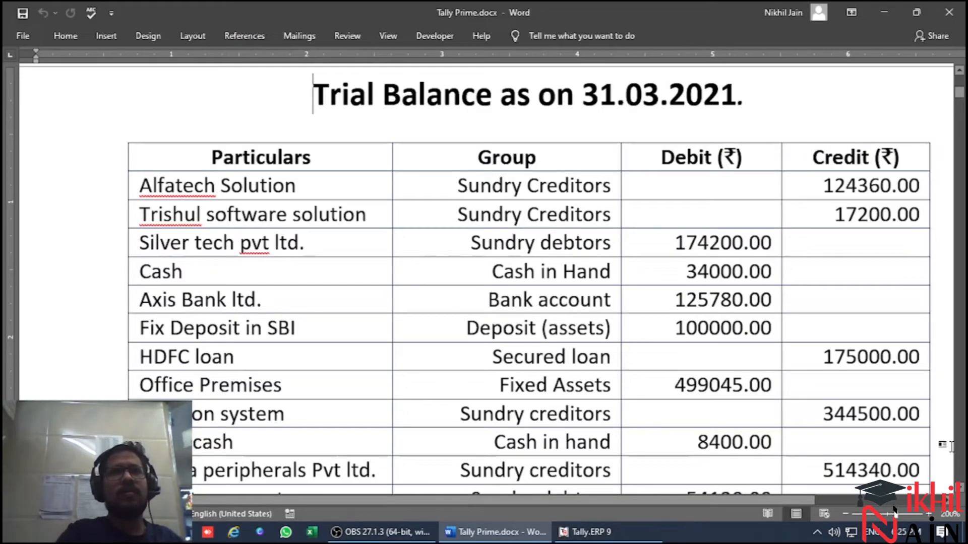
{"action": "key", "text": "alt+Tab"}
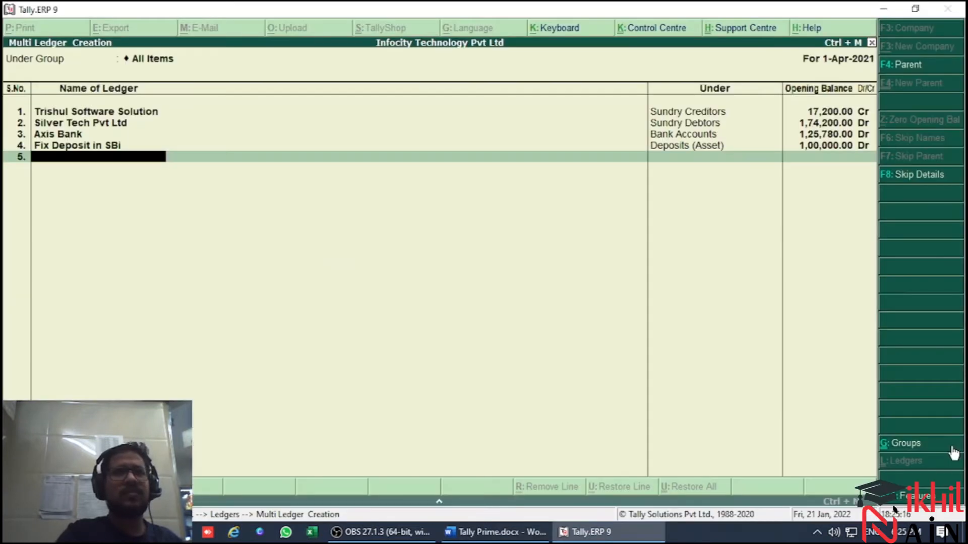
{"action": "type", "text": "HDFC Loan"}
{"action": "key", "text": "Return"}
{"action": "key", "text": "alt+Tab"}
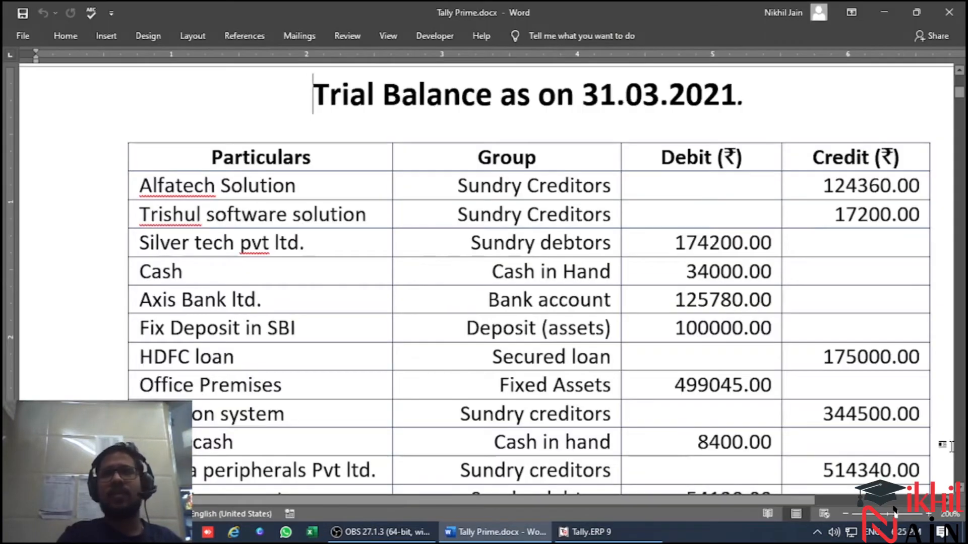
{"action": "key", "text": "alt+Tab"}
{"action": "type", "text": "sec"}
{"action": "key", "text": "Return"}
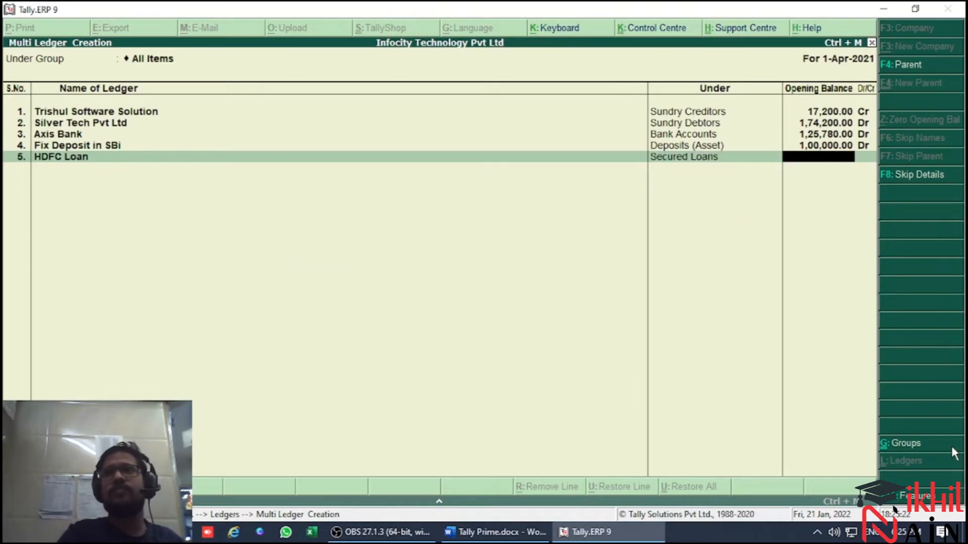
Check HDFC Loan's credit amount in the trial balance and enter its opening balance of 175000 Cr
{"action": "key", "text": "alt+Tab"}
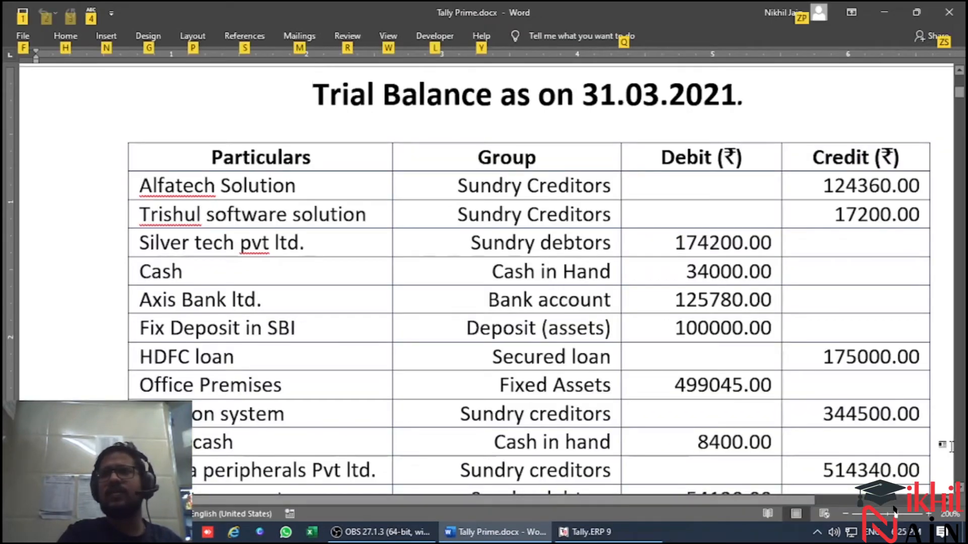
{"action": "key", "text": "alt+Tab"}
{"action": "type", "text": "1,75,000"}
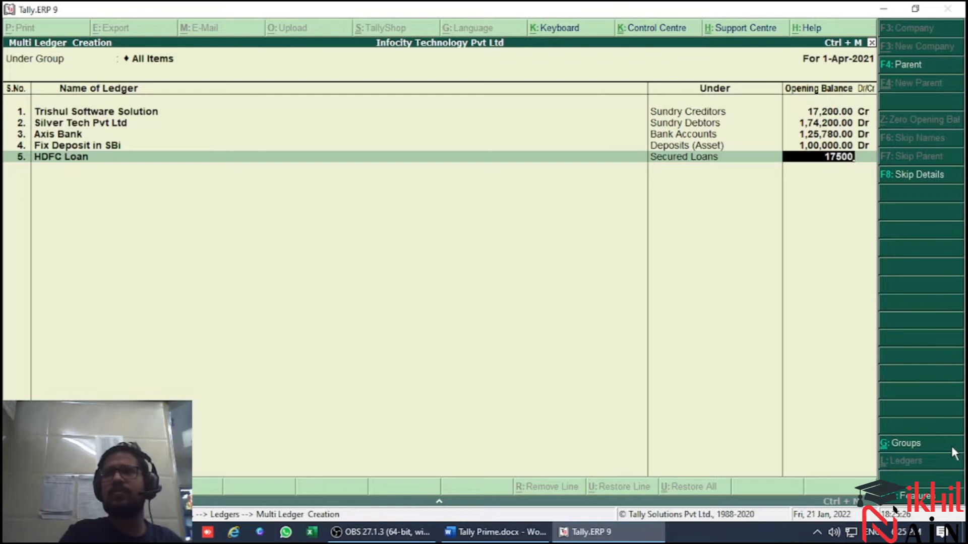
{"action": "key", "text": "Return"}
{"action": "key", "text": "Return"}
Add Office Premises as the sixth ledger and place it under Fixed Assets as in the trial balance
{"action": "key", "text": "alt+Tab"}
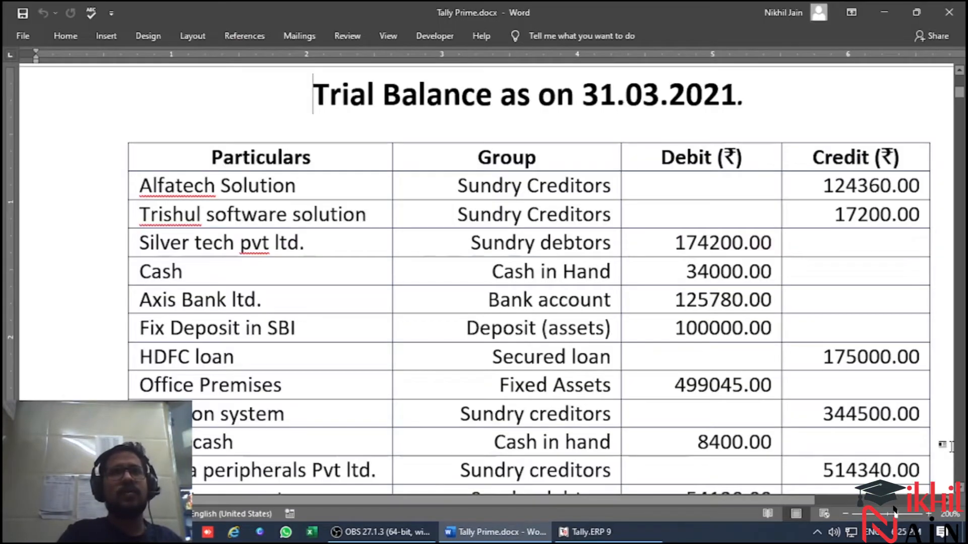
{"action": "key", "text": "alt+Tab"}
{"action": "type", "text": "Office"}
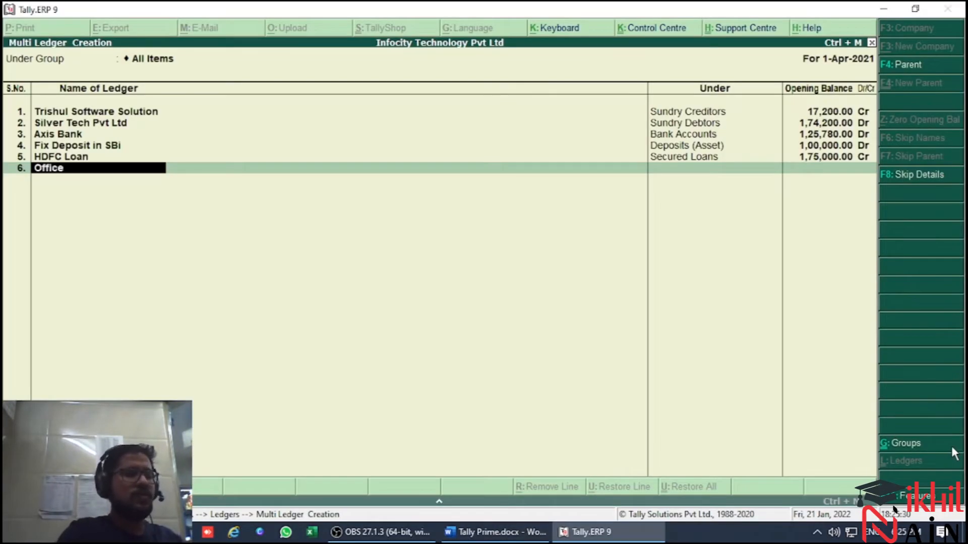
{"action": "type", "text": " Premises"}
{"action": "key", "text": "Return"}
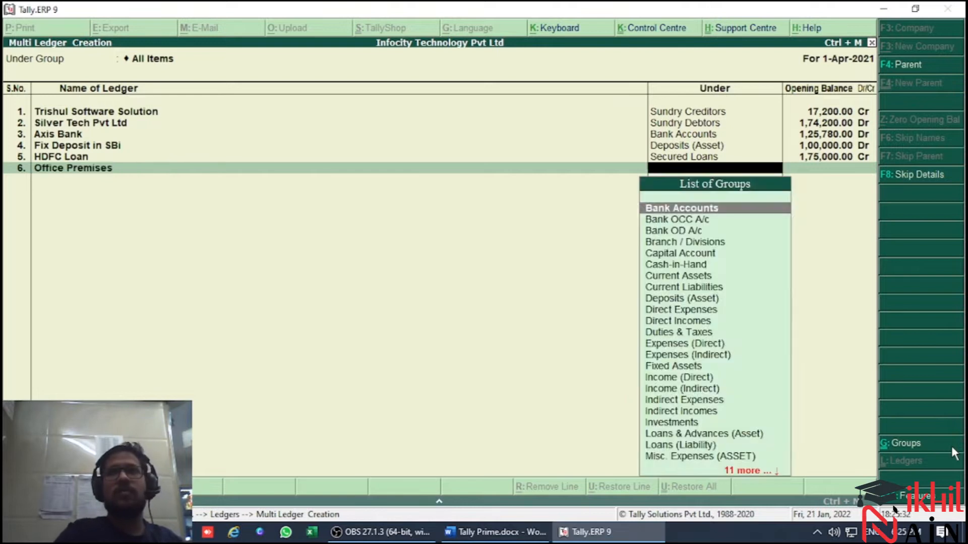
{"action": "key", "text": "Return"}
{"action": "key", "text": "BackSpace"}
{"action": "key", "text": "alt+Tab"}
Look up the Office Premises debit amount and enter its opening balance of 499045 Dr
{"action": "key", "text": "alt+Tab"}
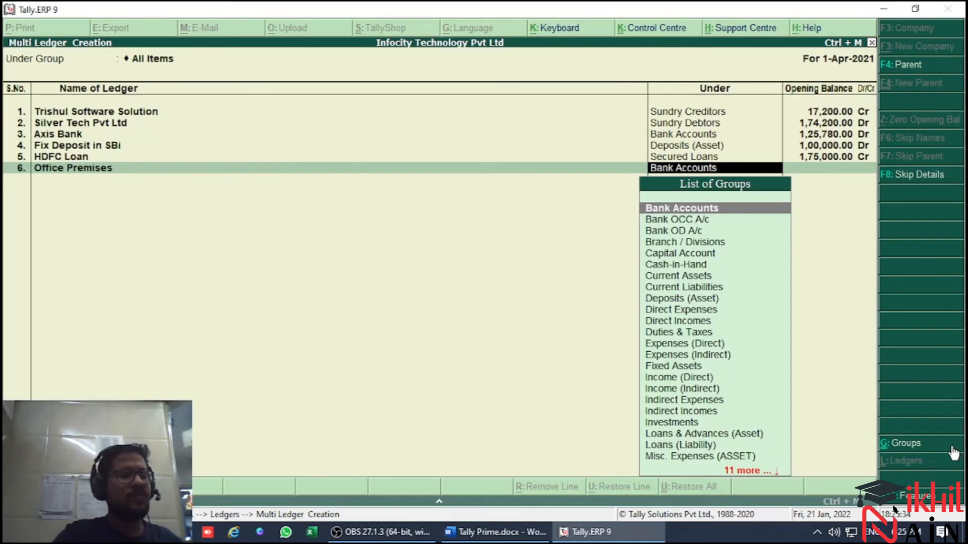
{"action": "type", "text": "fi"}
{"action": "key", "text": "Return"}
{"action": "key", "text": "alt+Tab"}
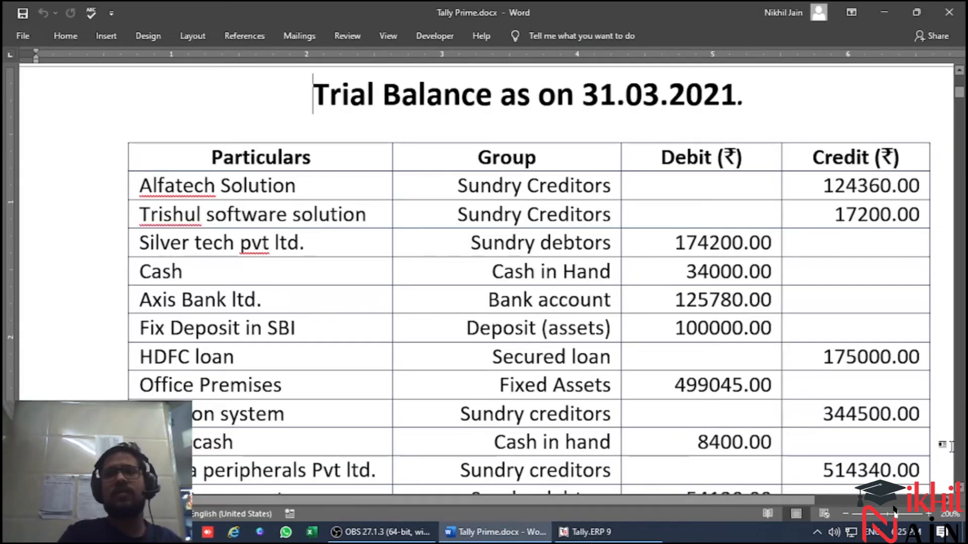
{"action": "key", "text": "alt"}
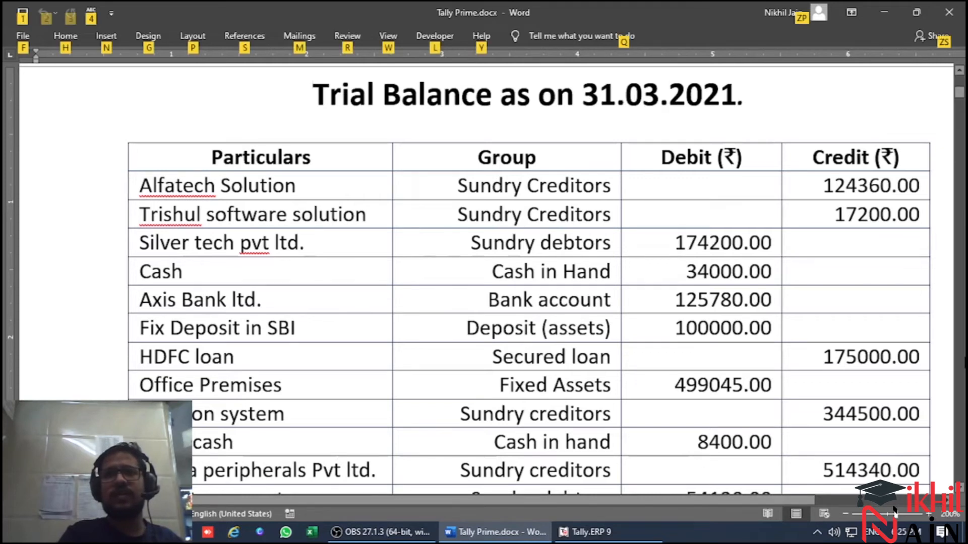
{"action": "key", "text": "alt+Tab"}
{"action": "type", "text": "499045"}
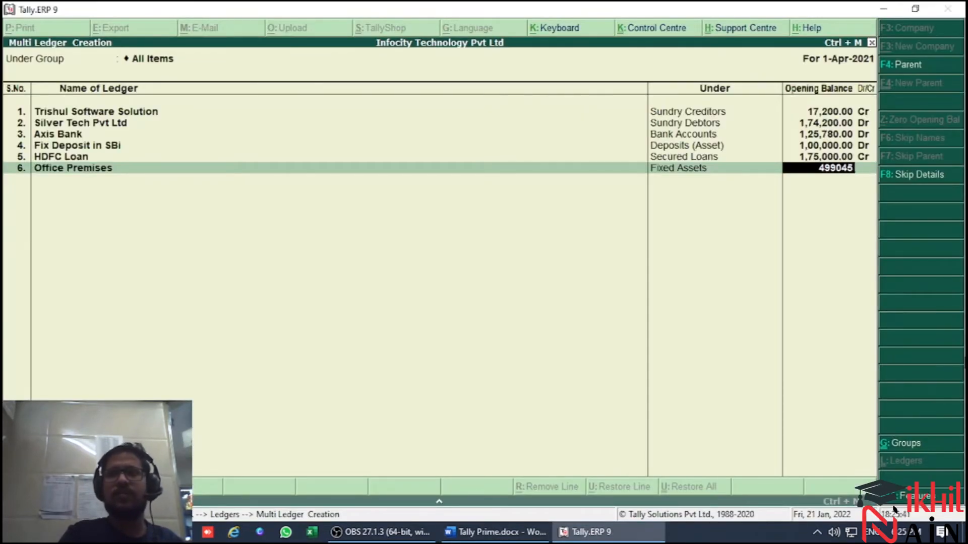
{"action": "key", "text": "Return"}
{"action": "key", "text": "Return"}
Add Solution System from the trial balance as the seventh ledger under Sundry Creditors
{"action": "key", "text": "alt+Tab"}
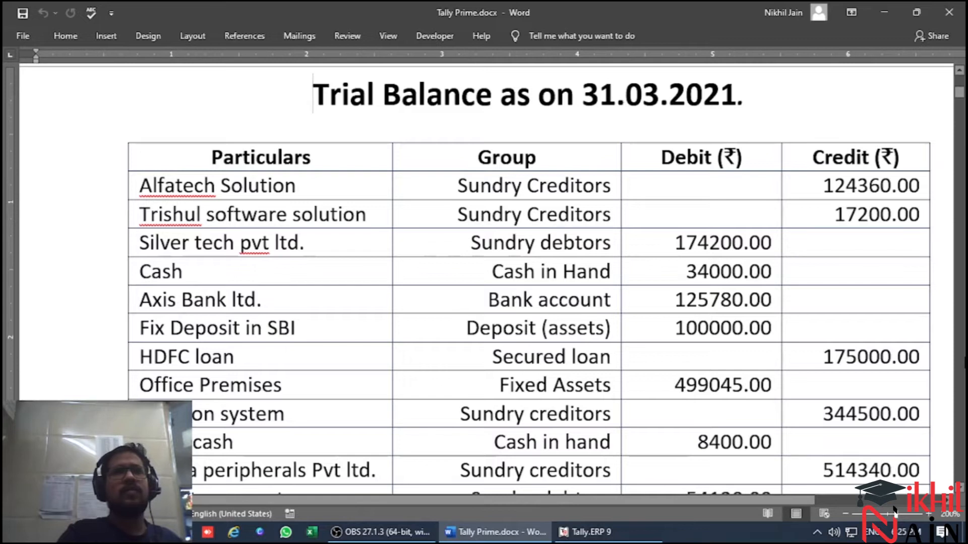
{"action": "key", "text": "alt+Tab"}
{"action": "type", "text": "Sol"}
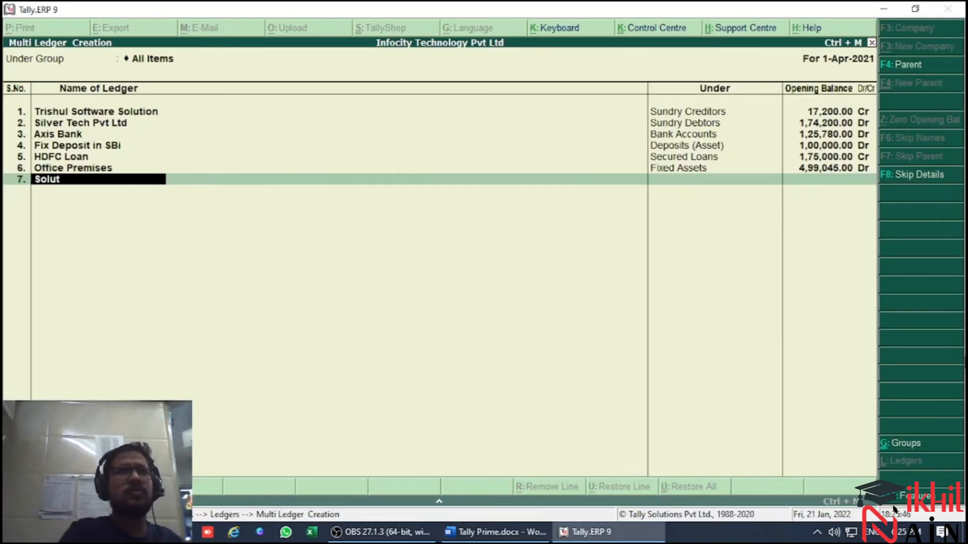
{"action": "type", "text": "ution System"}
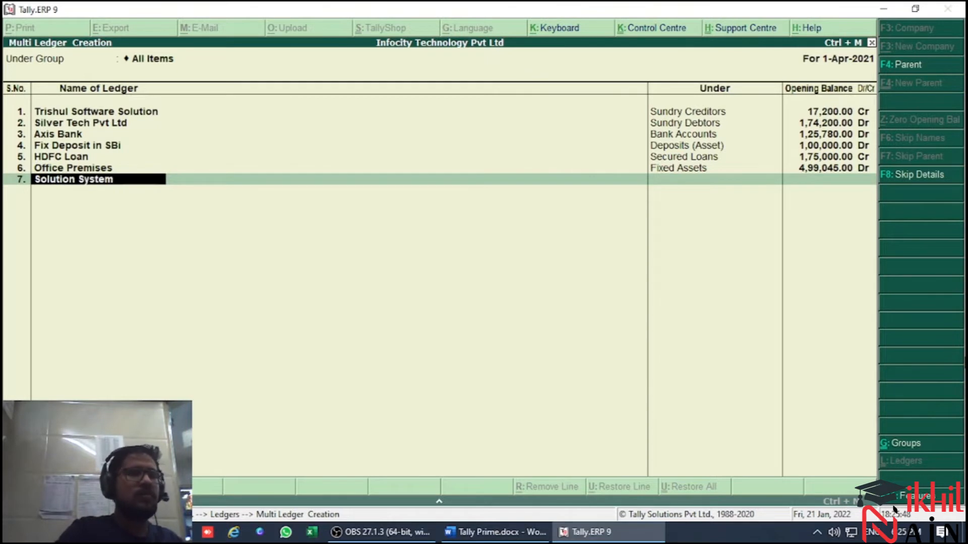
{"action": "key", "text": "Return"}
{"action": "key", "text": "alt+Tab"}
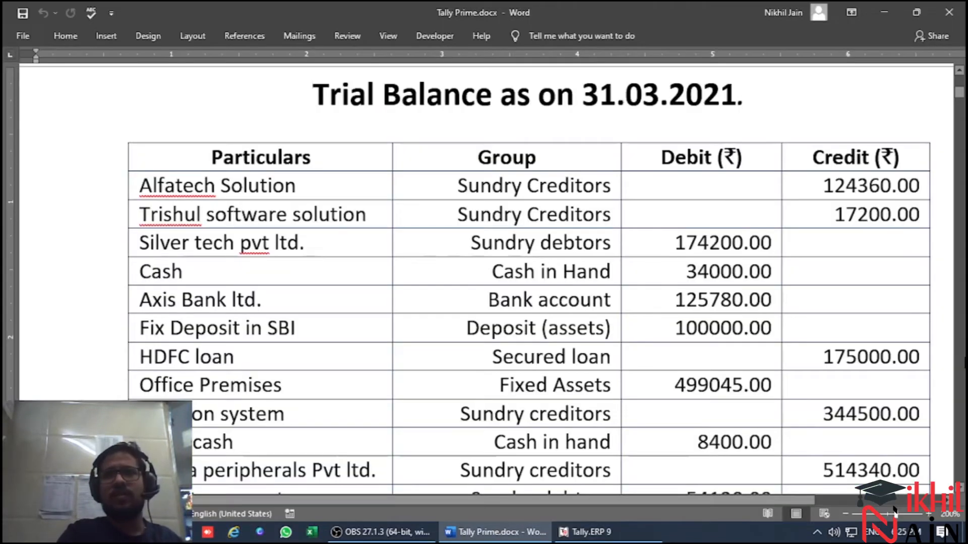
{"action": "key", "text": "alt+Tab"}
{"action": "type", "text": "sun"}
{"action": "key", "text": "Return"}
Look up Solution System's credit amount, enter an opening balance of 344500 Cr and leave the bill-wise details blank
{"action": "key", "text": "alt+Tab"}
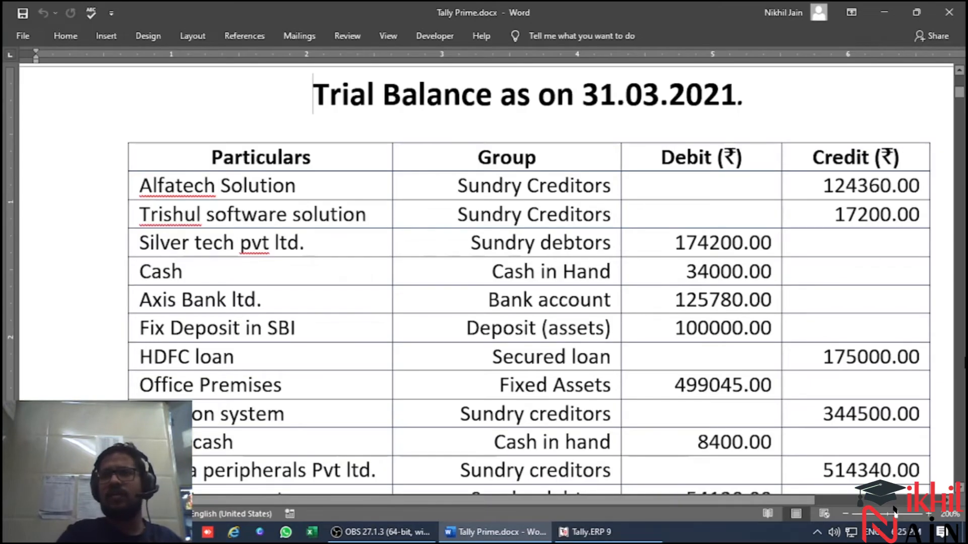
{"action": "key", "text": "alt"}
{"action": "key", "text": "alt+Tab"}
{"action": "type", "text": "344500"}
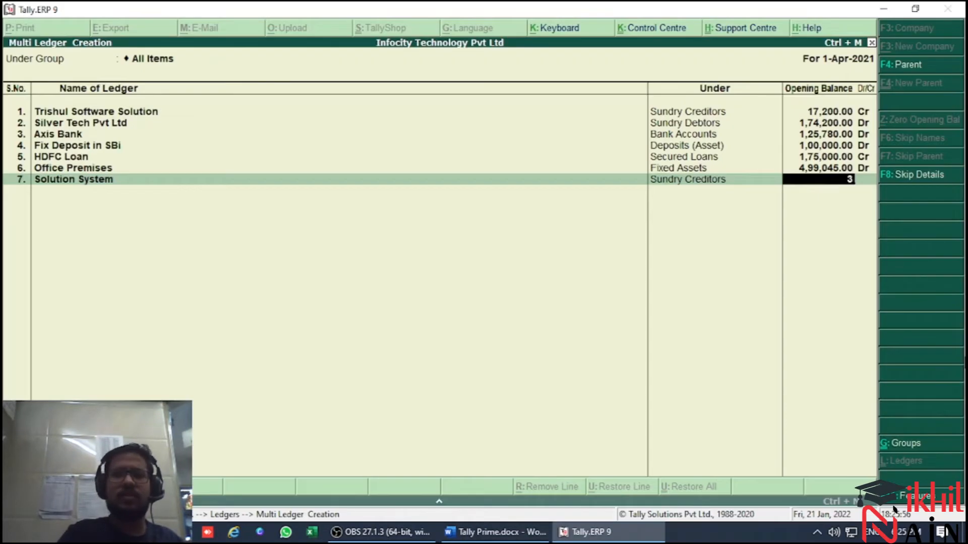
{"action": "key", "text": "Return"}
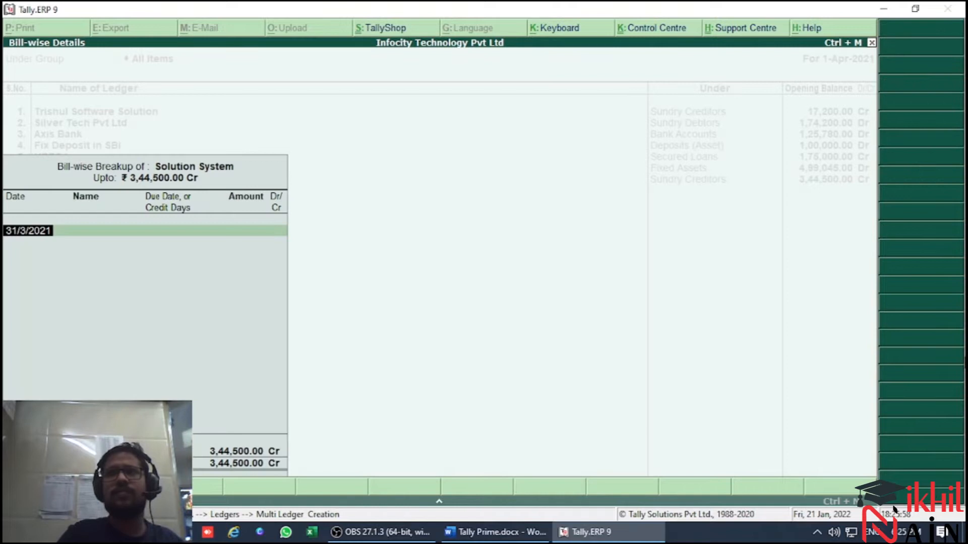
{"action": "key", "text": "Return"}
{"action": "key", "text": "Return"}
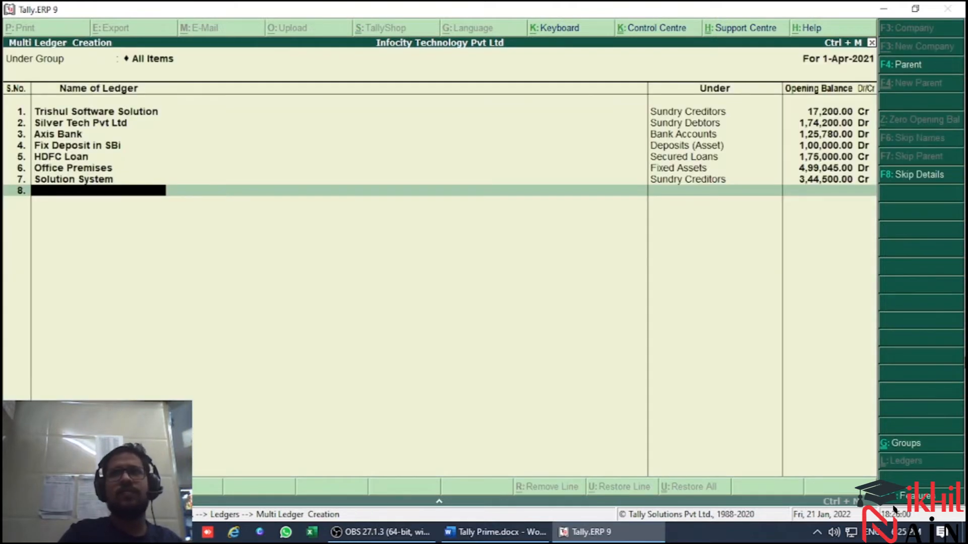
Look up the next trial balance account and add Petty Cash as the eighth ledger under Cash-in-Hand
{"action": "key", "text": "alt+Tab"}
{"action": "key", "text": "alt"}
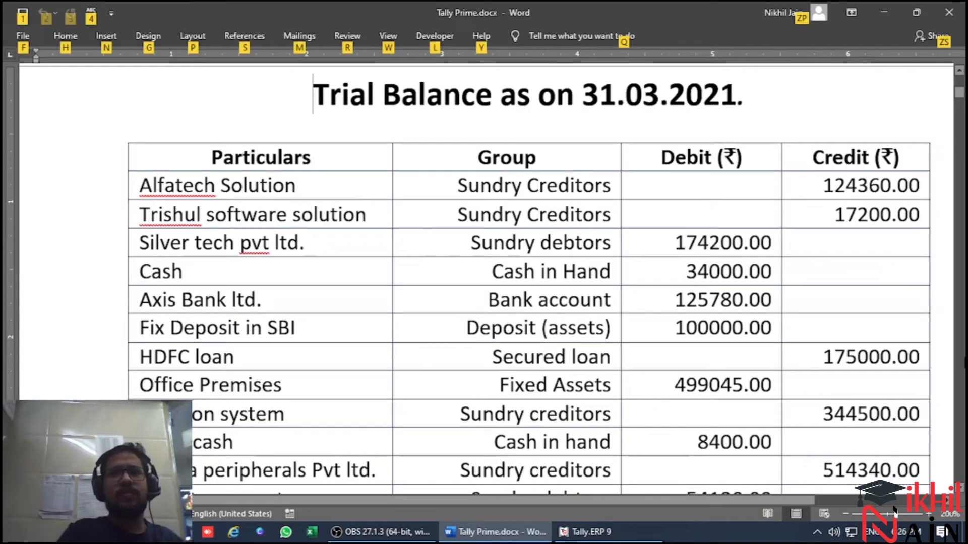
{"action": "key", "text": "alt+Tab"}
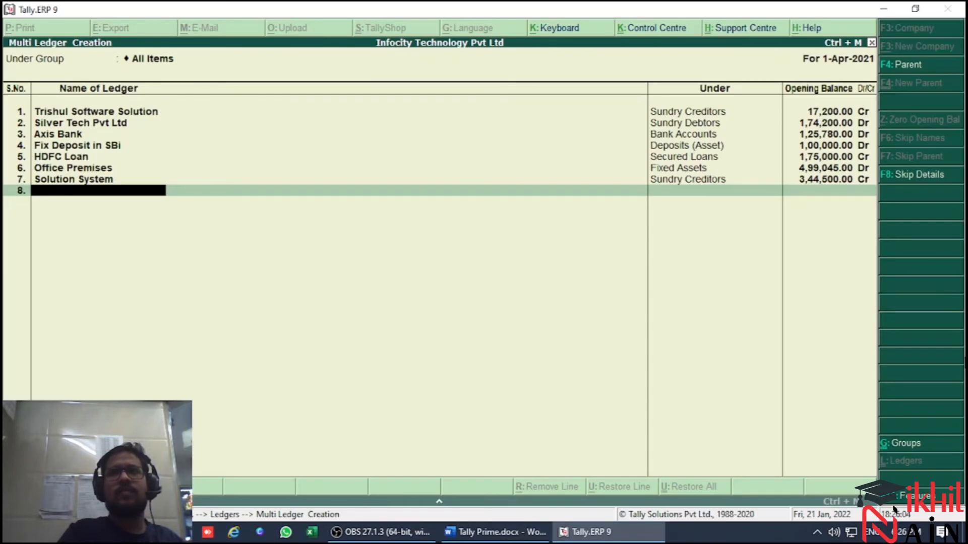
{"action": "key", "text": "alt+Tab"}
{"action": "key", "text": "alt+Tab"}
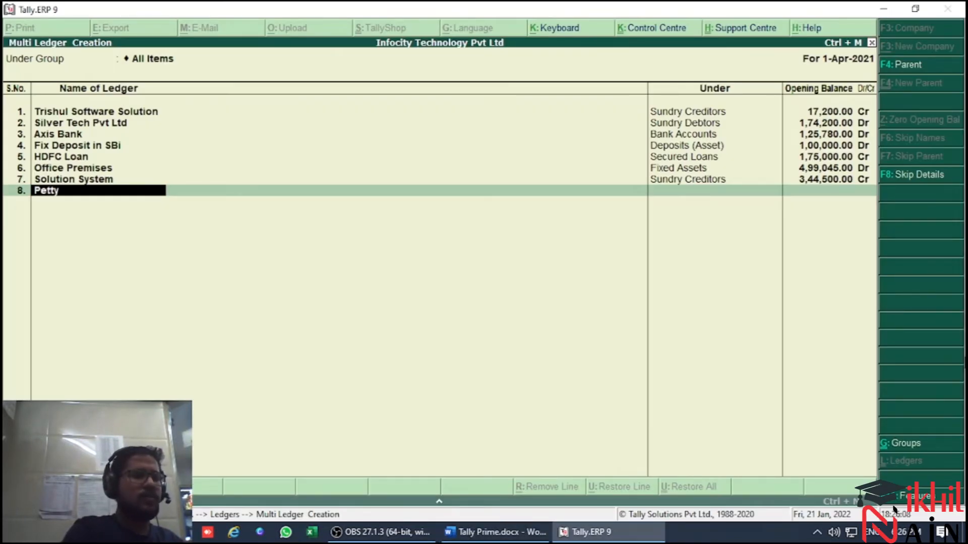
{"action": "type", "text": "Cash"}
{"action": "key", "text": "Return"}
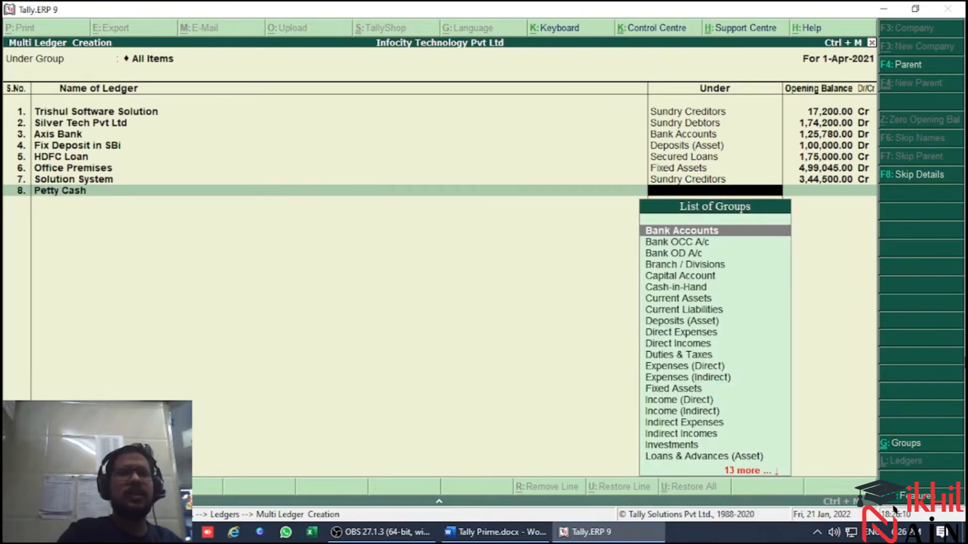
{"action": "type", "text": "Cash"}
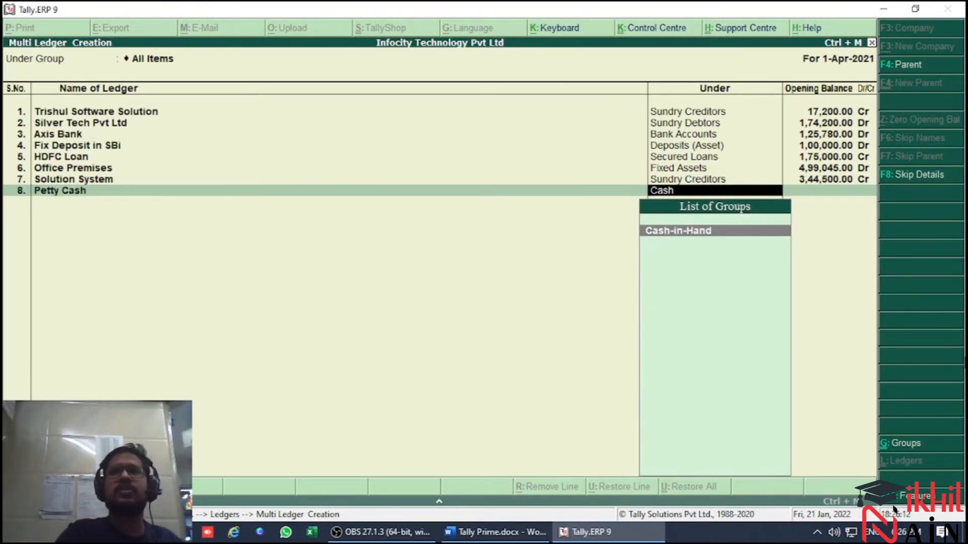
{"action": "key", "text": "Return"}
Check Petty Cash's debit amount in the trial balance and enter its opening balance of 8400 Dr
{"action": "key", "text": "alt+Tab"}
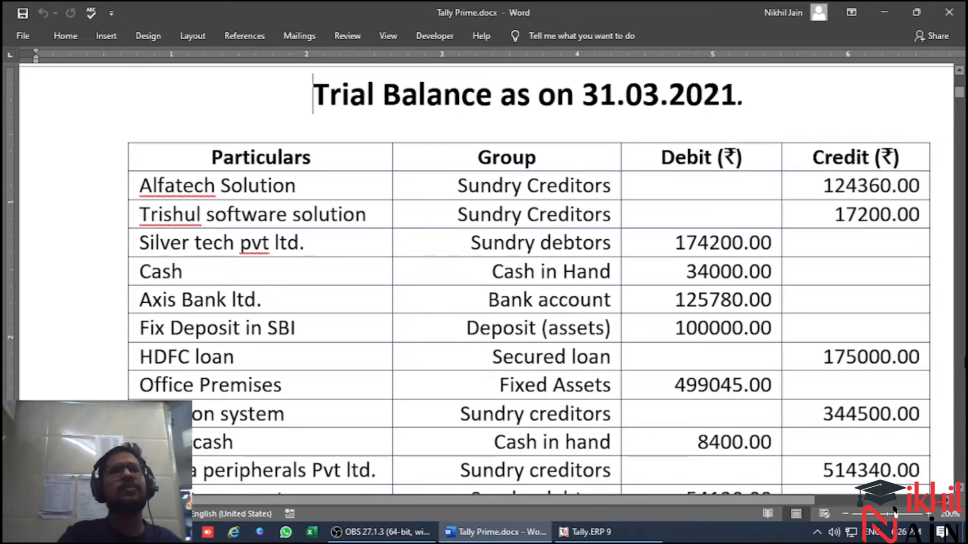
{"action": "key", "text": "alt+Tab"}
{"action": "type", "text": "8400"}
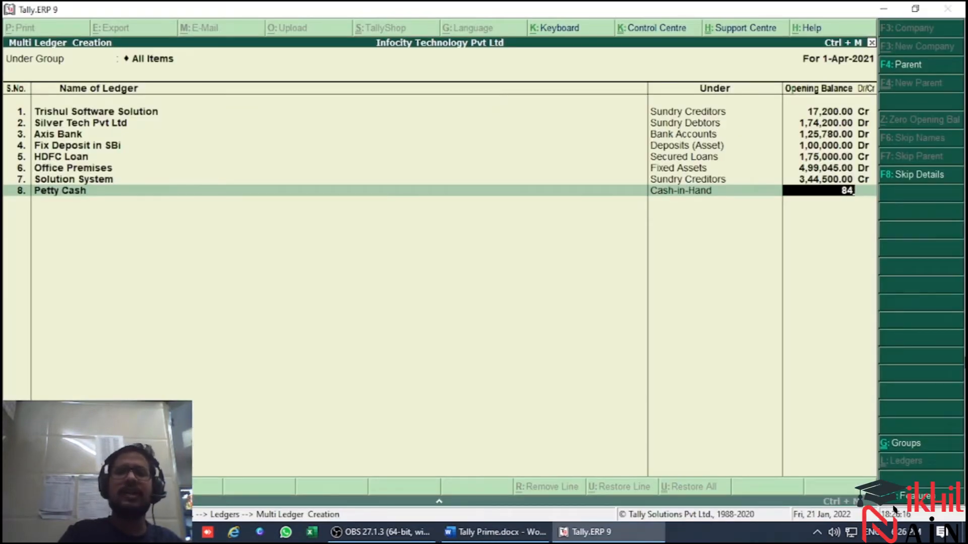
{"action": "key", "text": "Return"}
{"action": "key", "text": "Return"}
Look further down the trial balance for the next account and name the ninth ledger Media Pheripherals
{"action": "key", "text": "alt+Tab"}
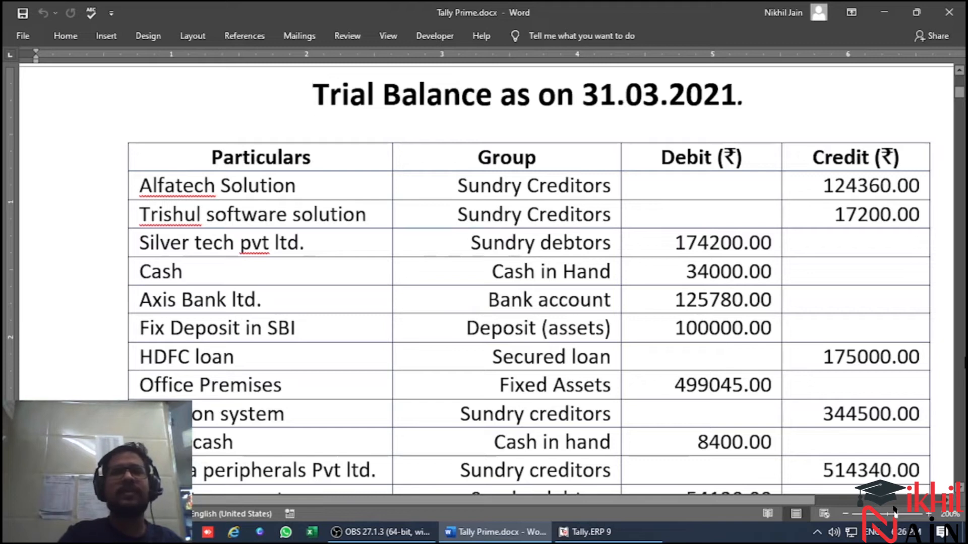
{"action": "key", "text": "Down"}
{"action": "key", "text": "Down"}
{"action": "key", "text": "Down"}
{"action": "key", "text": "Down"}
{"action": "key", "text": "Down"}
{"action": "key", "text": "Down"}
{"action": "key", "text": "Down"}
{"action": "key", "text": "Down"}
{"action": "key", "text": "Down"}
{"action": "key", "text": "Down"}
{"action": "key", "text": "Down"}
{"action": "key", "text": "Down"}
{"action": "key", "text": "Down"}
{"action": "key", "text": "Down"}
{"action": "key", "text": "Down"}
{"action": "key", "text": "Down"}
{"action": "key", "text": "Down"}
{"action": "key", "text": "Down"}
{"action": "key", "text": "Down"}
{"action": "key", "text": "Down"}
{"action": "key", "text": "Down"}
{"action": "key", "text": "Down"}
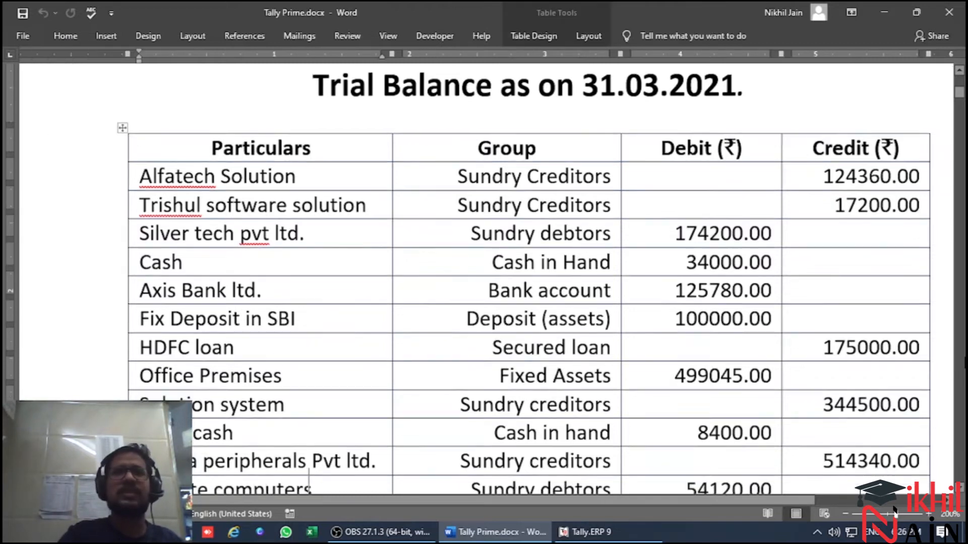
{"action": "key", "text": "alt+Tab"}
{"action": "type", "text": "Media Pherip"}
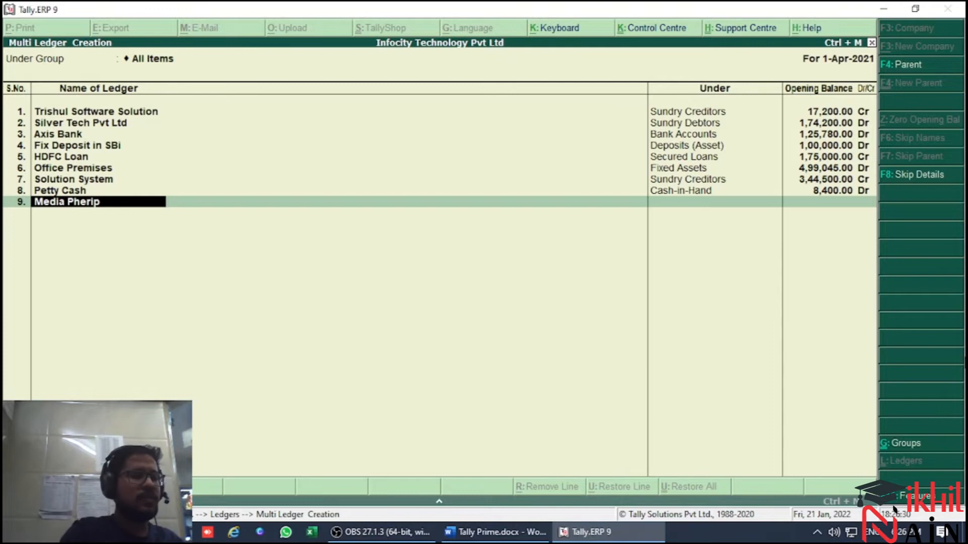
{"action": "type", "text": "herals"}
{"action": "key", "text": "Return"}
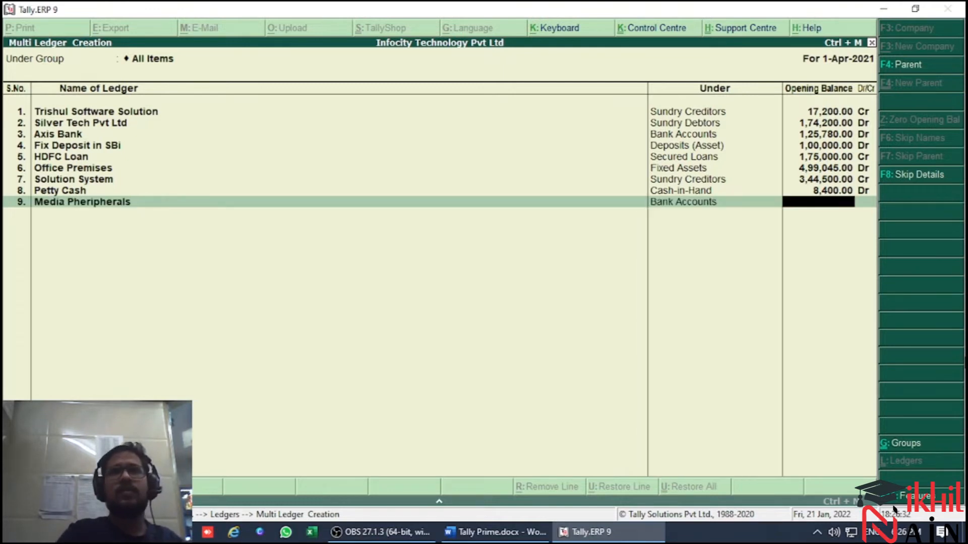
Check the ninth ledger's group in the trial balance and set it to Sundry Creditors
{"action": "key", "text": "BackSpace"}
{"action": "key", "text": "alt+Tab"}
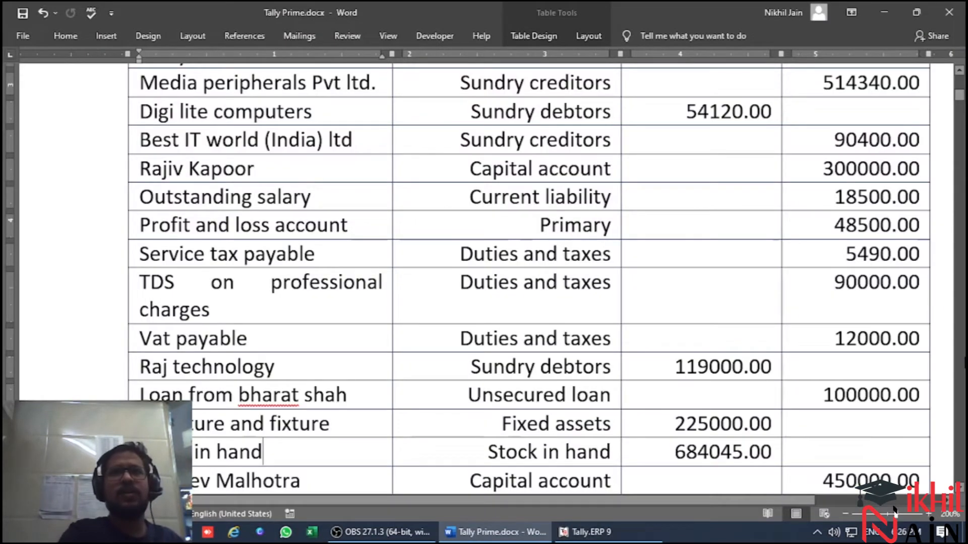
{"action": "key", "text": "alt+Tab"}
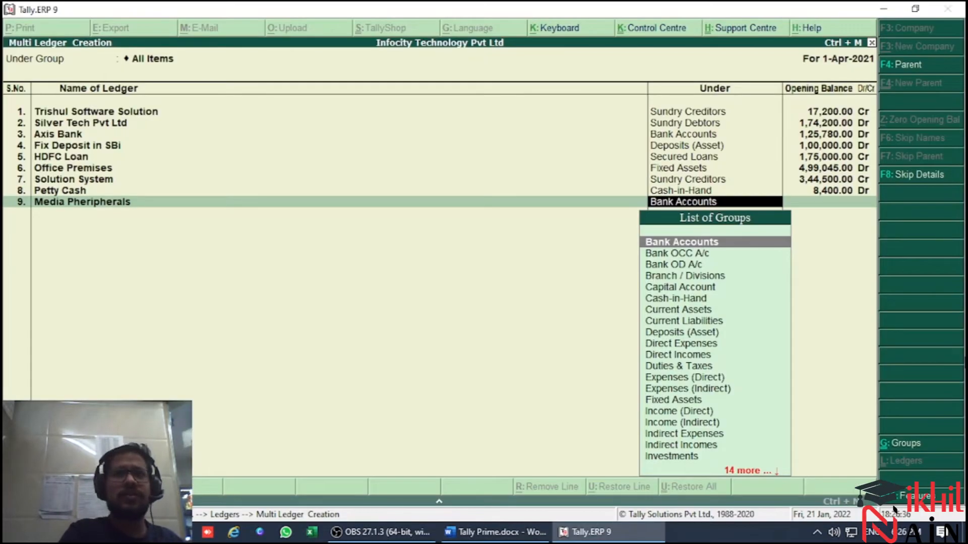
{"action": "type", "text": "Sun"}
{"action": "key", "text": "Return"}
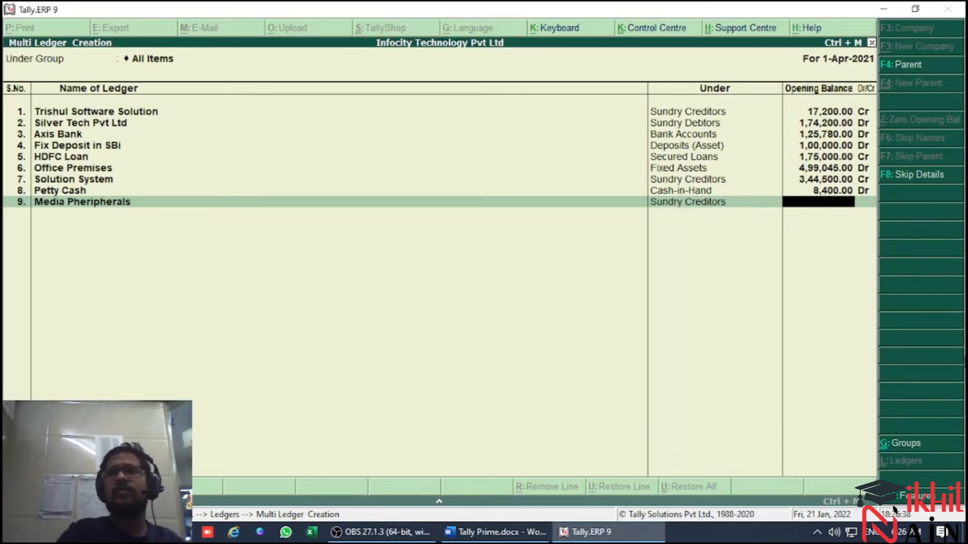
Check Media Pheripherals' credit amount in the trial balance and enter its opening balance of 514340 Cr
{"action": "key", "text": "alt+Tab"}
{"action": "key", "text": "alt"}
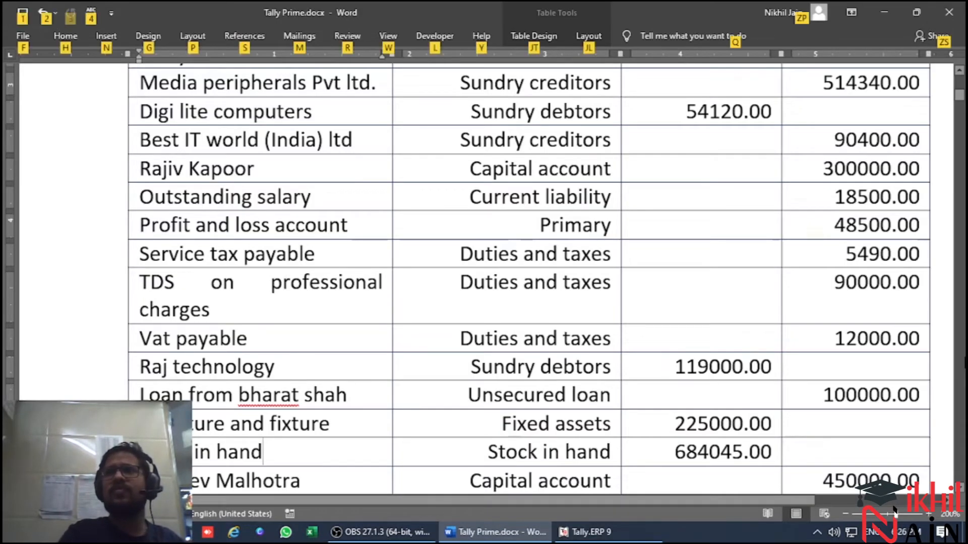
{"action": "key", "text": "alt+Tab"}
{"action": "type", "text": "514340"}
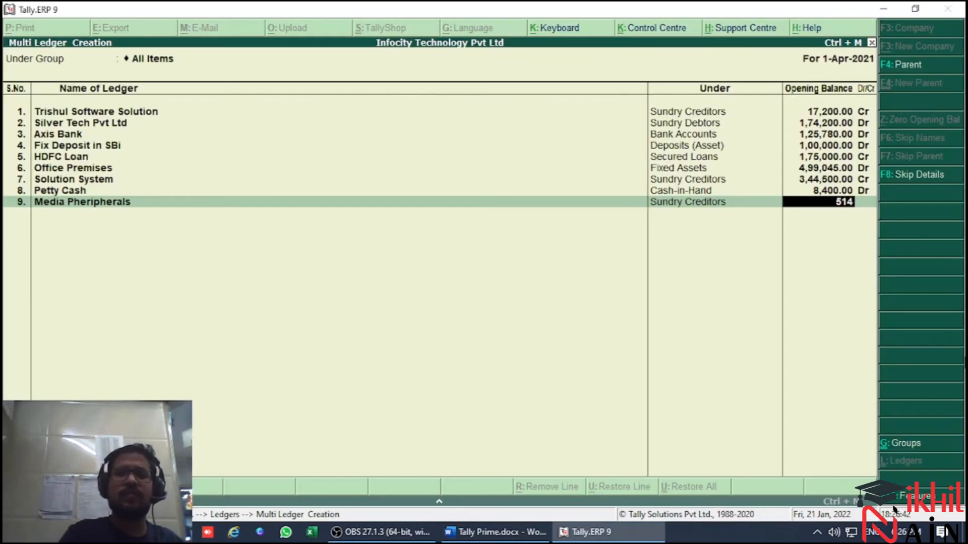
{"action": "key", "text": "Return"}
{"action": "key", "text": "Return"}
{"action": "key", "text": "Return"}
{"action": "key", "text": "Return"}
Look up the next trial balance account and name the tenth ledger Digilite Computers
{"action": "key", "text": "alt+Tab"}
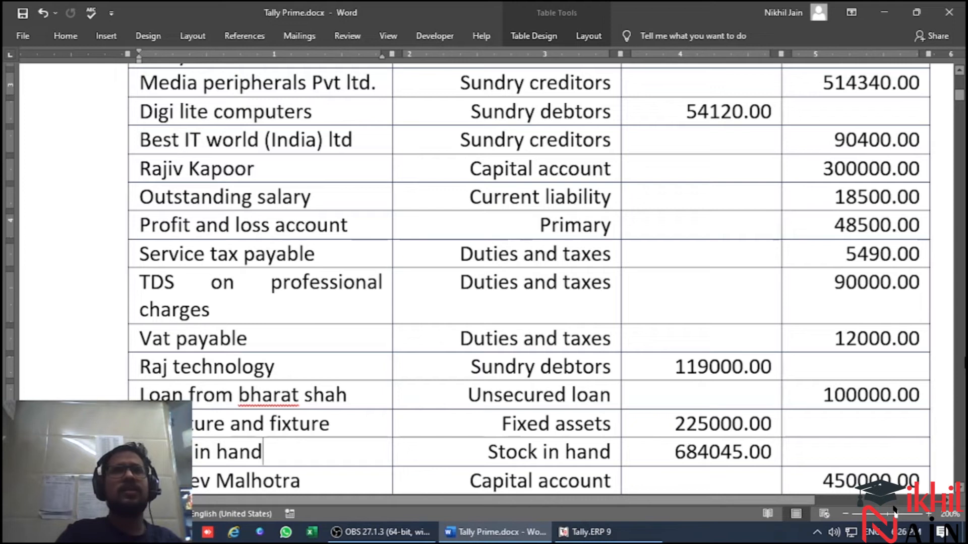
{"action": "key", "text": "alt+Tab"}
{"action": "type", "text": "Digi"}
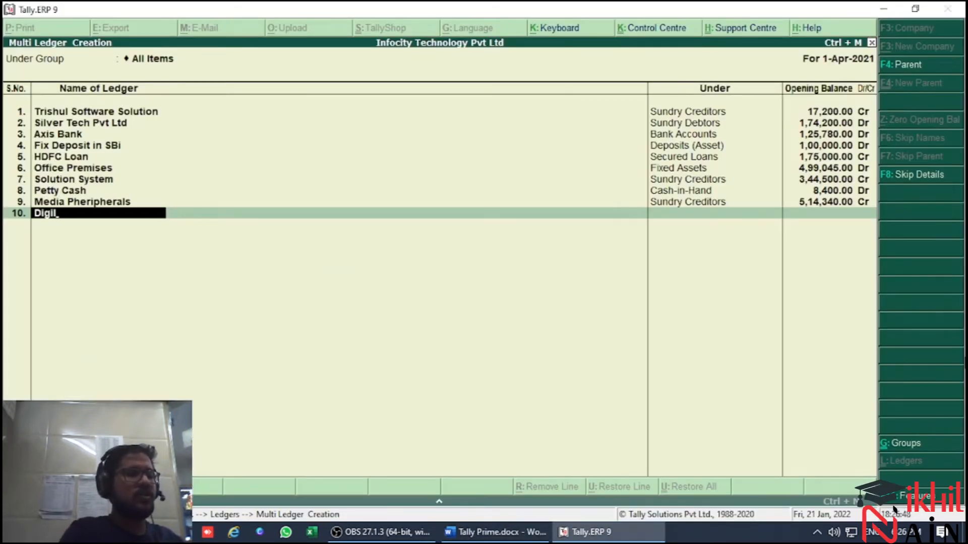
{"action": "type", "text": "lite Com"}
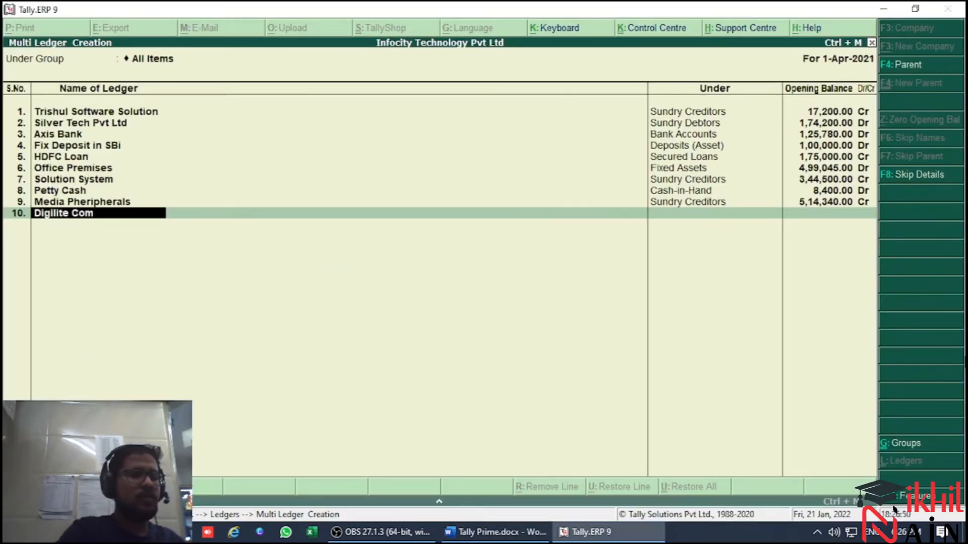
{"action": "type", "text": "puters"}
{"action": "key", "text": "Return"}
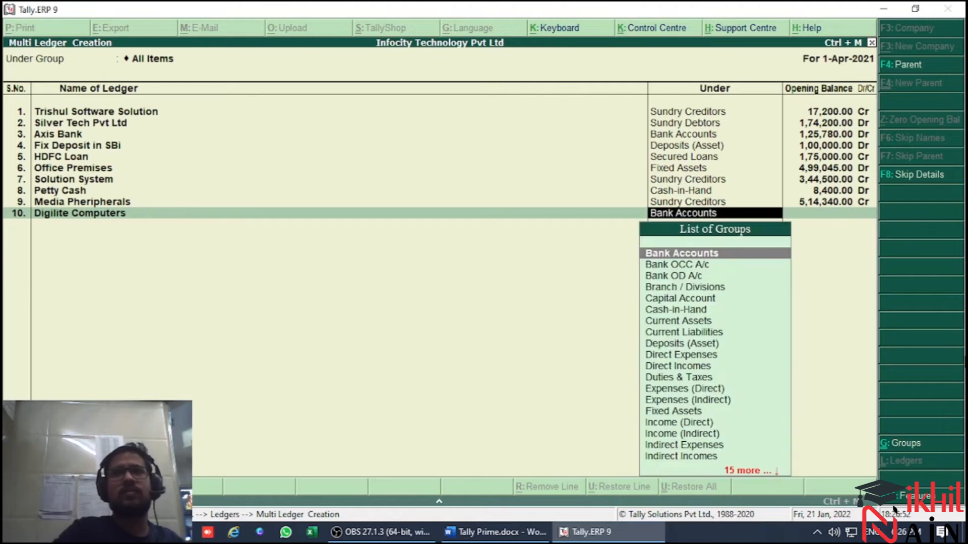
Check the group of Digilite Computers in the trial balance and set it to Sundry Debtors
{"action": "key", "text": "alt+Tab"}
Check Digilite Computers' debit amount in the trial balance and enter its opening balance of 54120 Dr
{"action": "key", "text": "alt+Tab"}
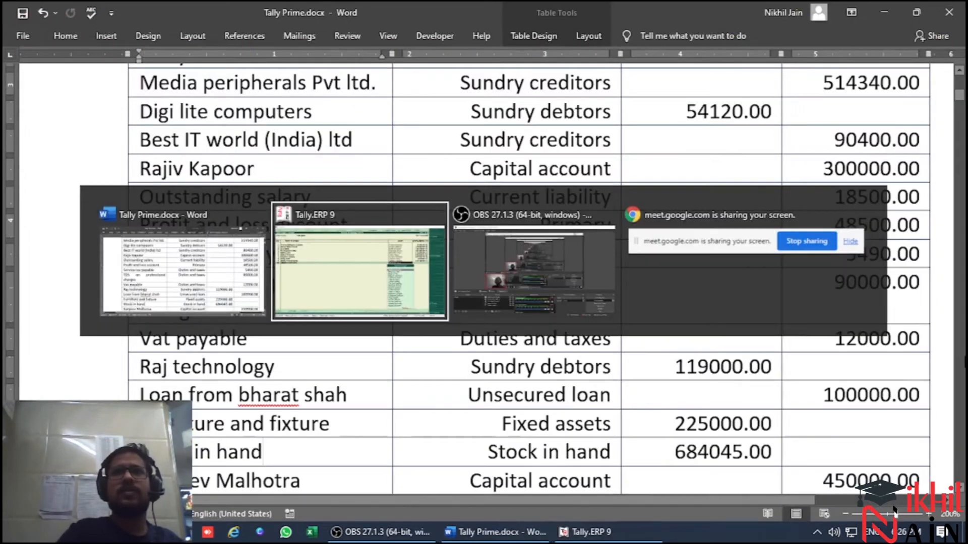
{"action": "type", "text": "Sund"}
{"action": "key", "text": "Down"}
{"action": "key", "text": "Down"}
{"action": "key", "text": "Return"}
Look up the next trial balance account and name the eleventh ledger Best IT World India
{"action": "key", "text": "alt+Tab"}
{"action": "key", "text": "alt+Tab"}
{"action": "type", "text": "54120"}
{"action": "key", "text": "Return"}
{"action": "key", "text": "Return"}
{"action": "key", "text": "Return"}
{"action": "key", "text": "Return"}
{"action": "key", "text": "alt+Tab"}
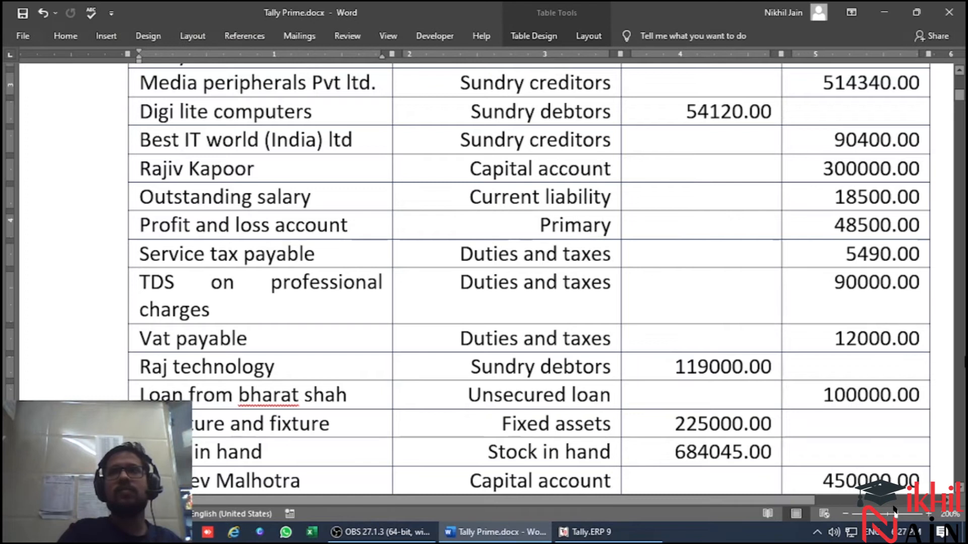
{"action": "key", "text": "alt+Tab"}
{"action": "type", "text": "Best IT"}
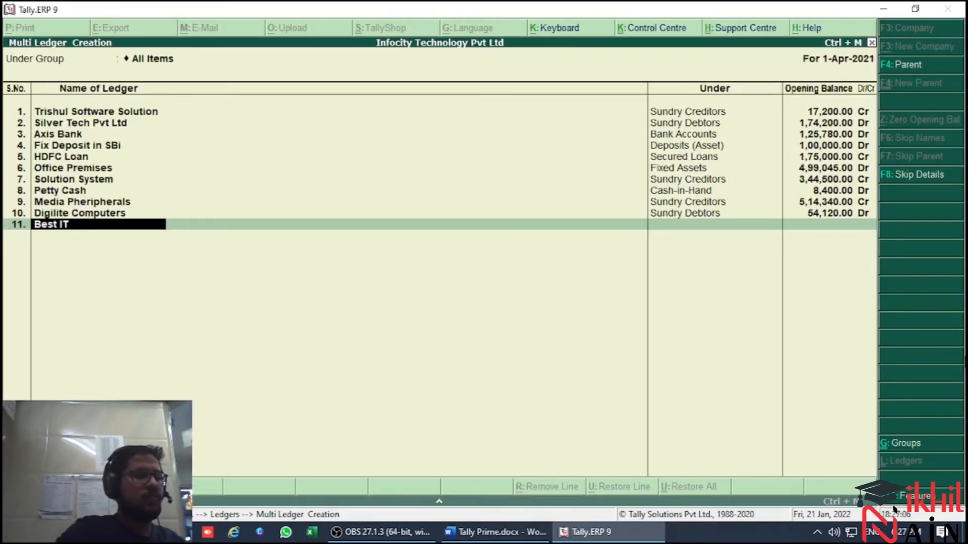
{"action": "type", "text": " World India"}
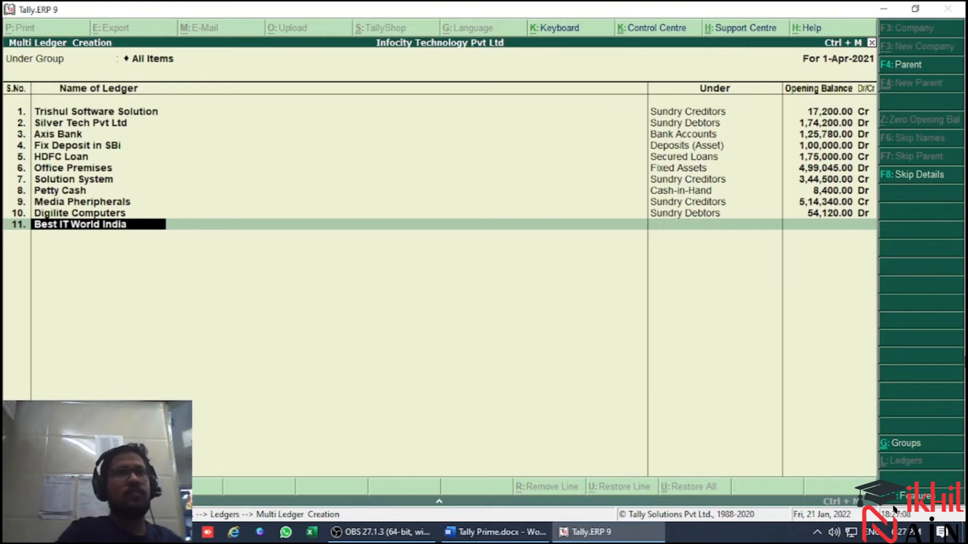
{"action": "key", "text": "Return"}
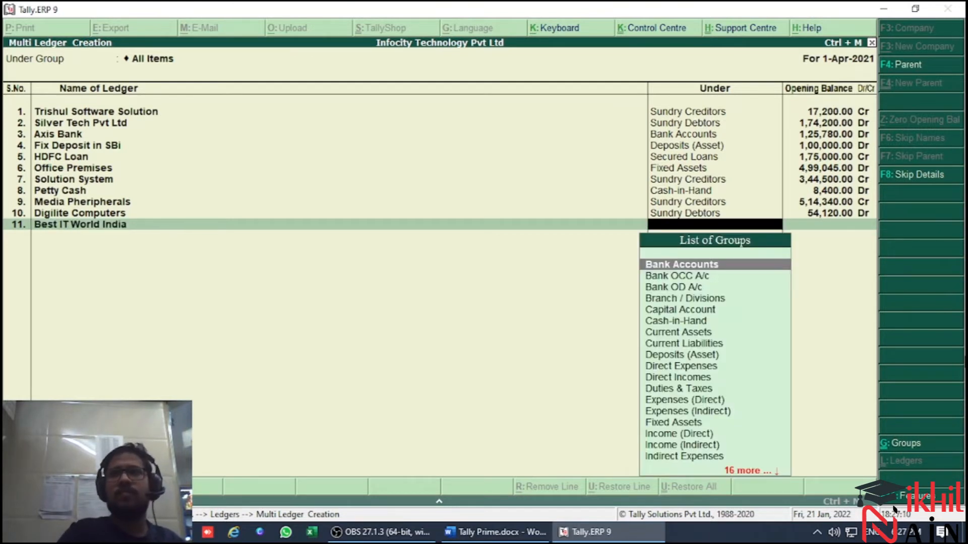
Check the group of Best IT World India in the trial balance and set it to Sundry Creditors
{"action": "key", "text": "alt+Tab"}
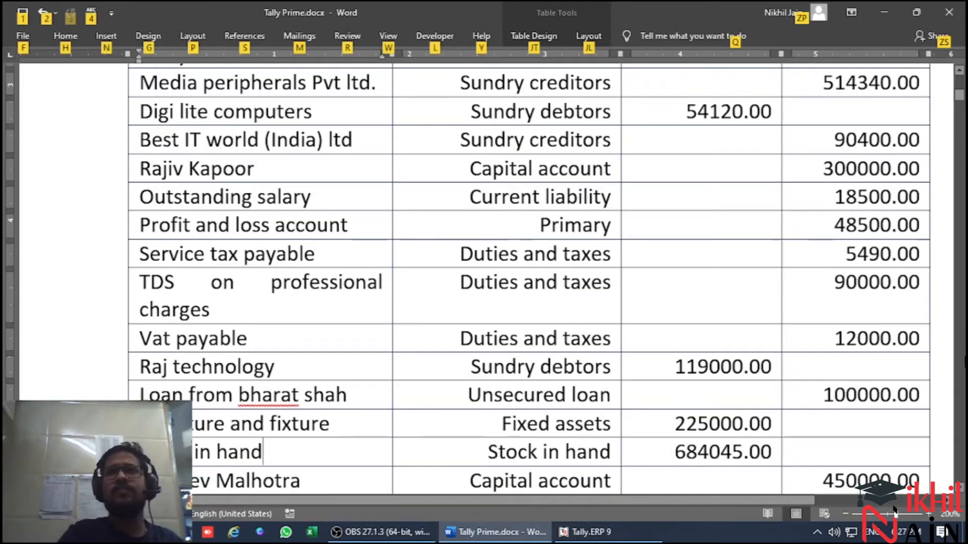
{"action": "key", "text": "alt+Tab"}
{"action": "type", "text": "Sund"}
{"action": "key", "text": "Down"}
{"action": "key", "text": "Down"}
{"action": "key", "text": "Up"}
{"action": "key", "text": "Return"}
Check Best IT World India's credit amount in the trial balance and enter its opening balance of 90400 Cr
{"action": "key", "text": "alt+Tab"}
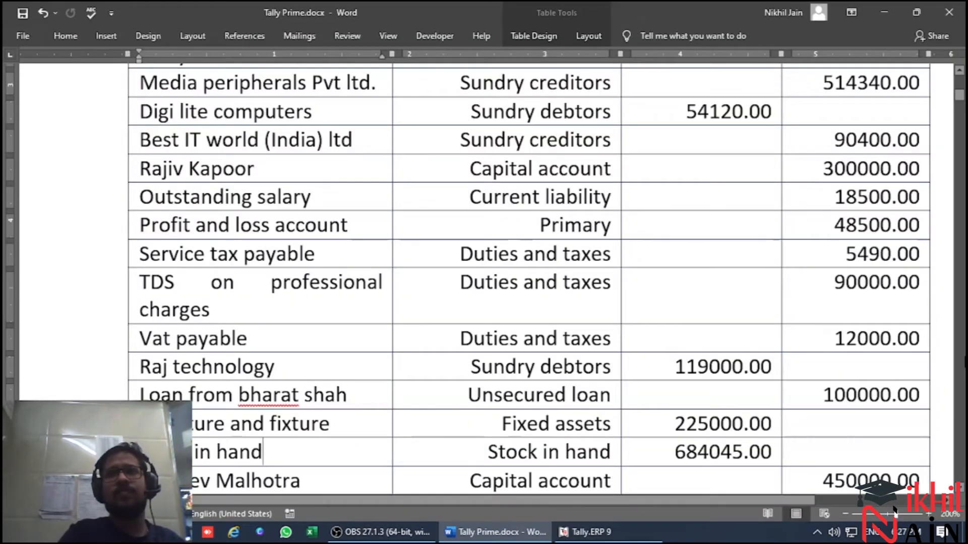
{"action": "key", "text": "alt"}
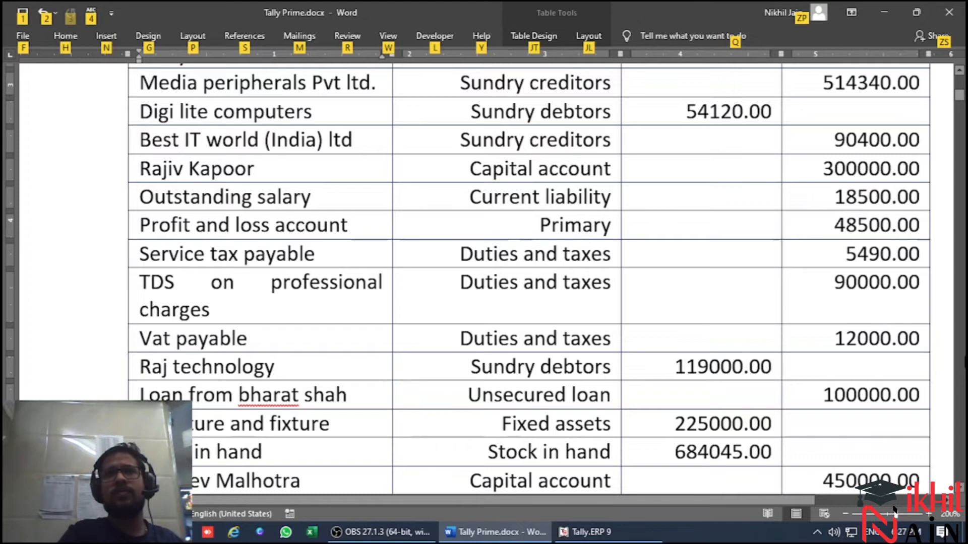
{"action": "key", "text": "alt+Tab"}
{"action": "type", "text": "90,400"}
{"action": "key", "text": "Return"}
{"action": "key", "text": "Return"}
{"action": "key", "text": "Return"}
{"action": "key", "text": "Return"}
{"action": "key", "text": "Return"}
{"action": "key", "text": "Return"}
{"action": "key", "text": "Return"}
Look up the next trial balance account and add the twelfth ledger with the capital holder's full name under Capital Account
{"action": "key", "text": "alt+Tab"}
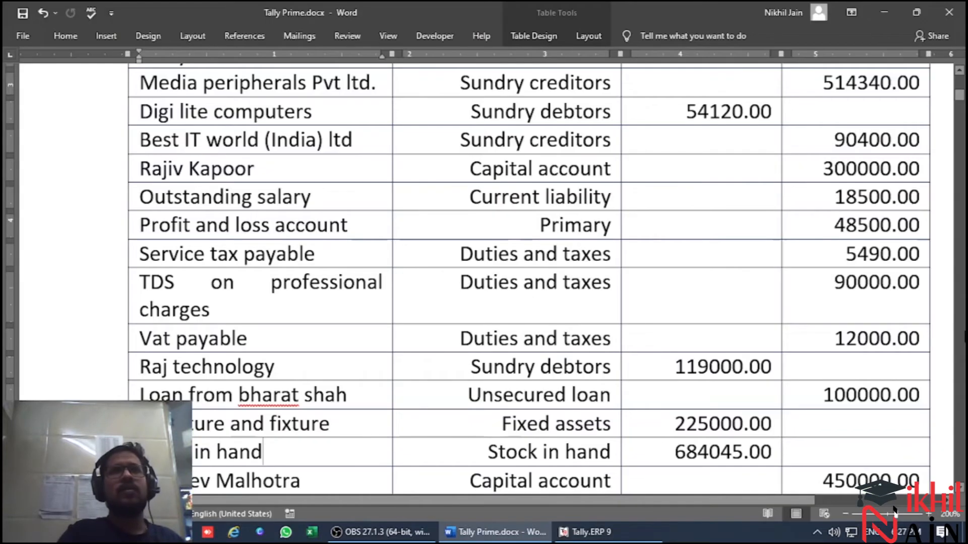
{"action": "key", "text": "alt"}
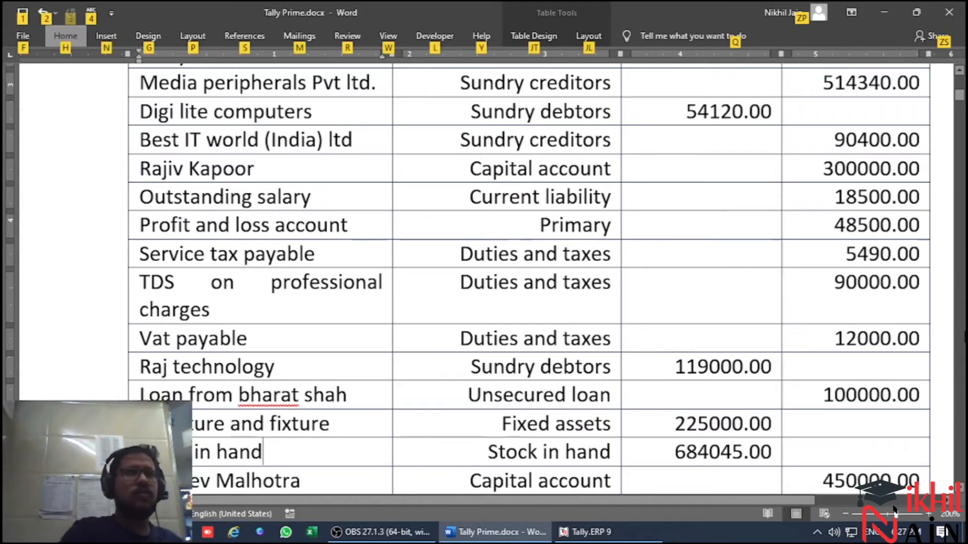
{"action": "key", "text": "alt+Tab"}
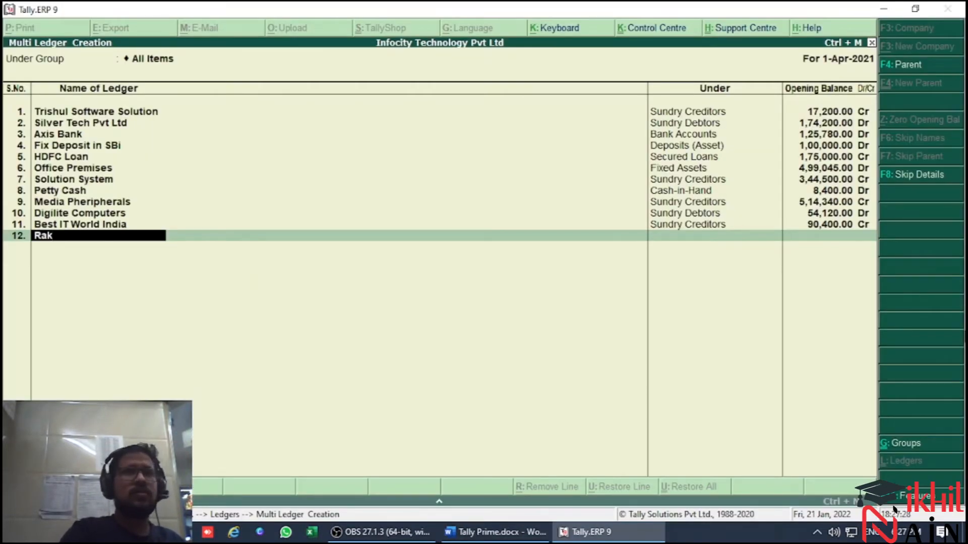
{"action": "key", "text": "Return"}
{"action": "key", "text": "alt+Tab"}
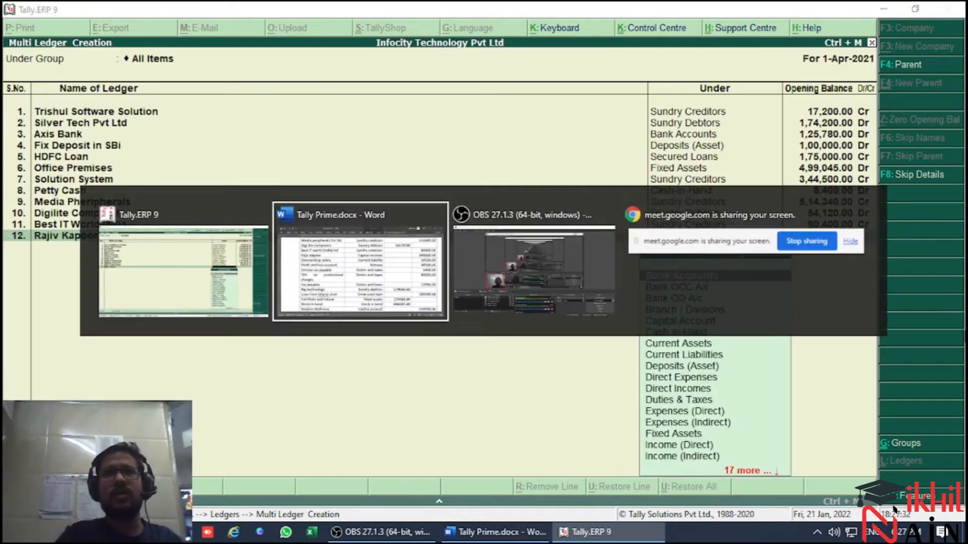
{"action": "key", "text": "alt+Tab"}
{"action": "type", "text": "Capi"}
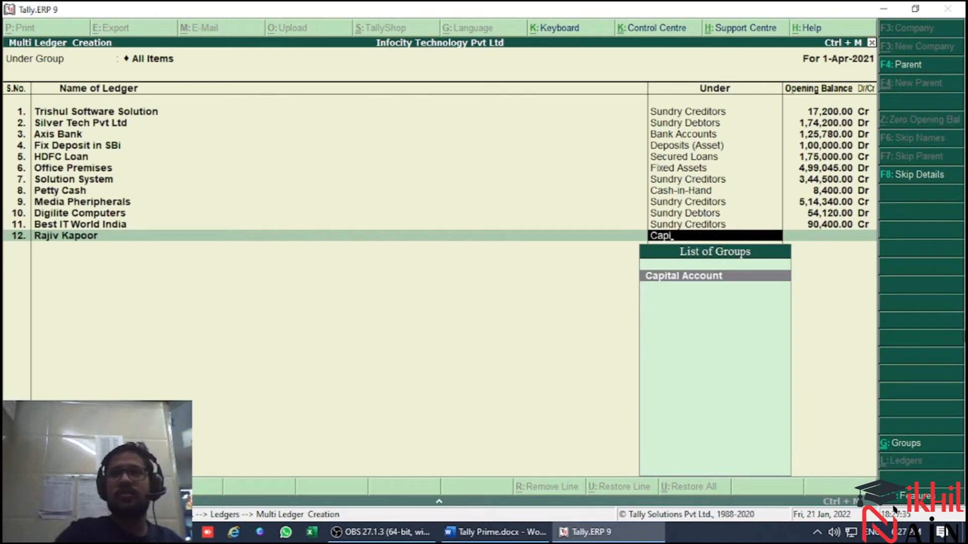
{"action": "key", "text": "Return"}
Check the capital holder's credit amount in the trial balance and enter the twelfth ledger's opening balance of 300000 Cr
{"action": "key", "text": "alt+Tab"}
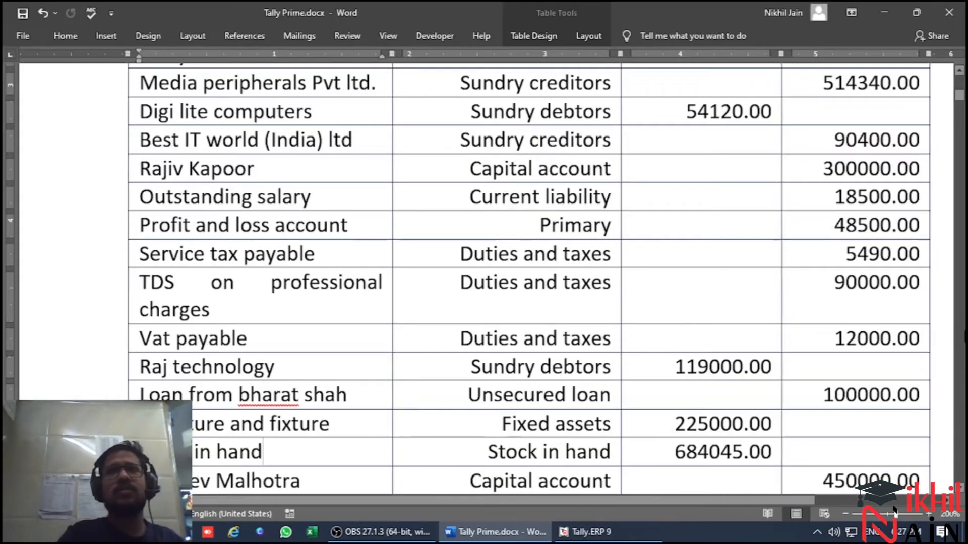
{"action": "key", "text": "alt+Tab"}
{"action": "type", "text": "30000"}
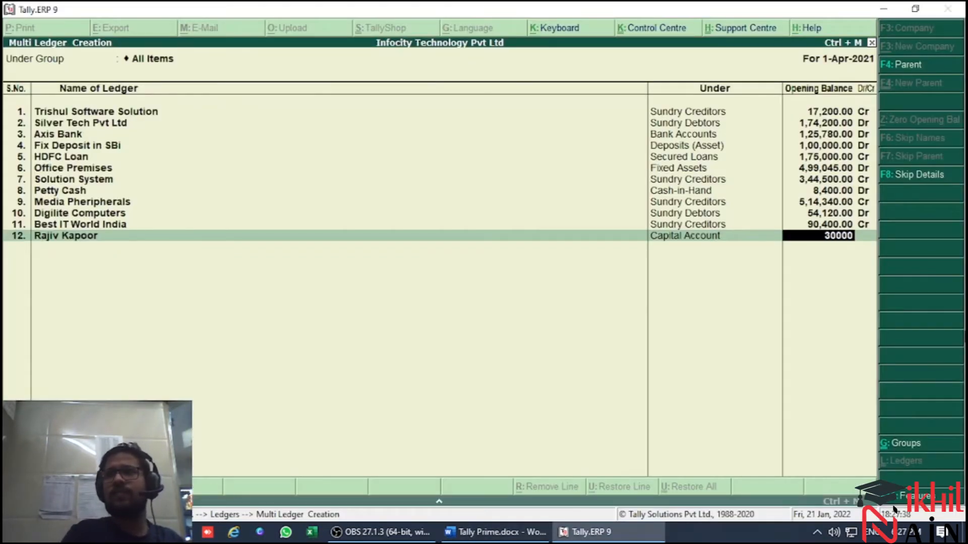
{"action": "key", "text": "Return"}
{"action": "key", "text": "Return"}
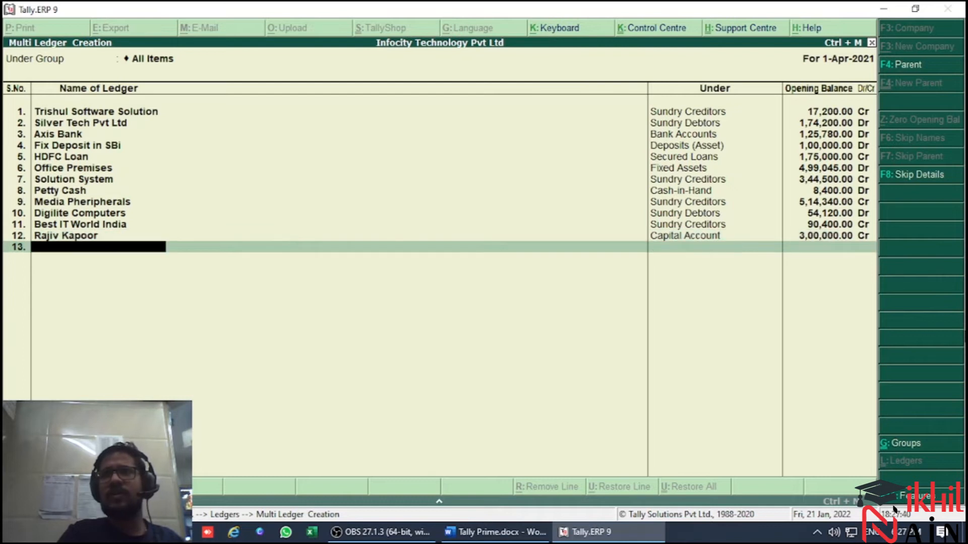
Look up the next trial balance account and add Outstanding Salary as the thirteenth ledger under Current Liabilities
{"action": "key", "text": "alt+Tab"}
{"action": "key", "text": "alt+Tab"}
{"action": "type", "text": "Outstanding"}
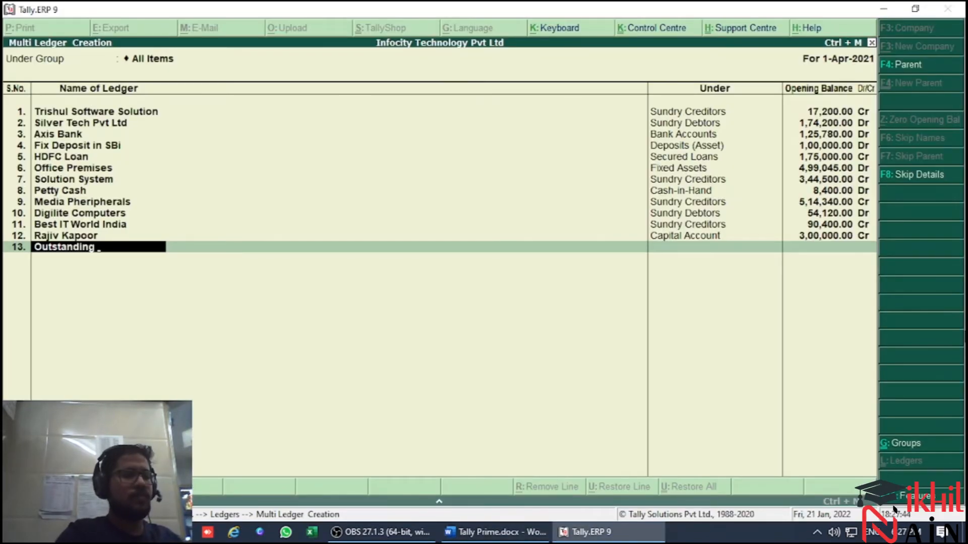
{"action": "key", "text": "Return"}
{"action": "type", "text": "Curre"}
{"action": "key", "text": "Down"}
{"action": "key", "text": "Return"}
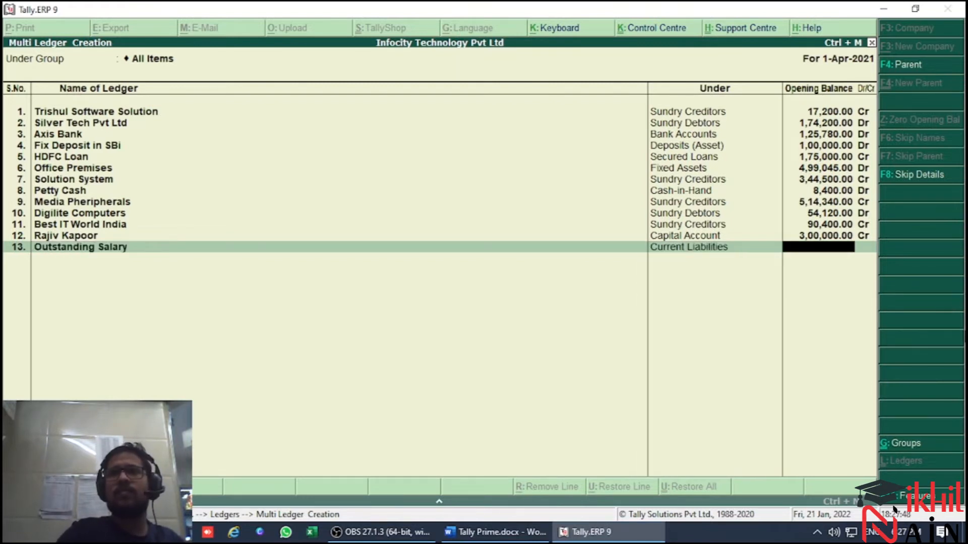
Check Outstanding Salary's credit amount in the trial balance and enter its opening balance of 18500 Cr
{"action": "key", "text": "alt+Tab"}
{"action": "key", "text": "alt+Tab"}
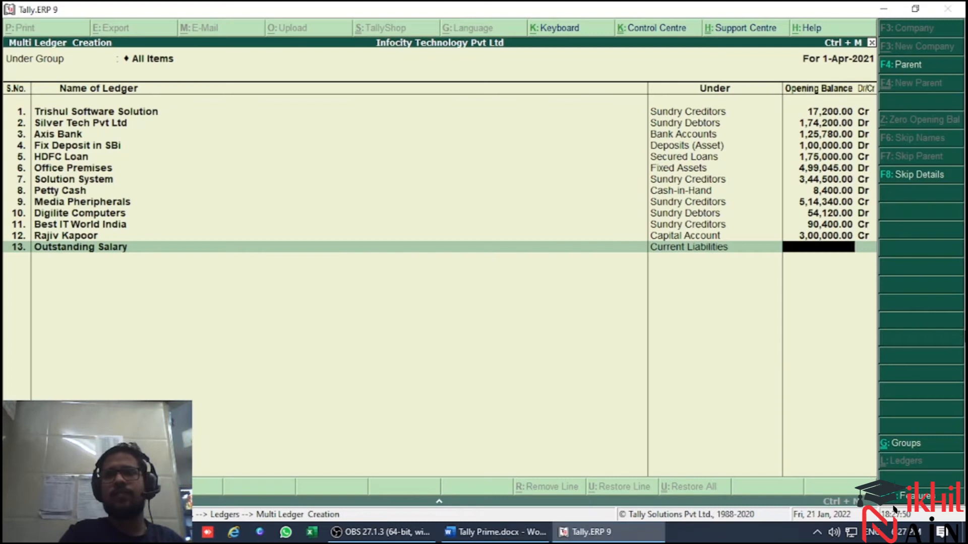
{"action": "type", "text": "18,500"}
{"action": "key", "text": "Return"}
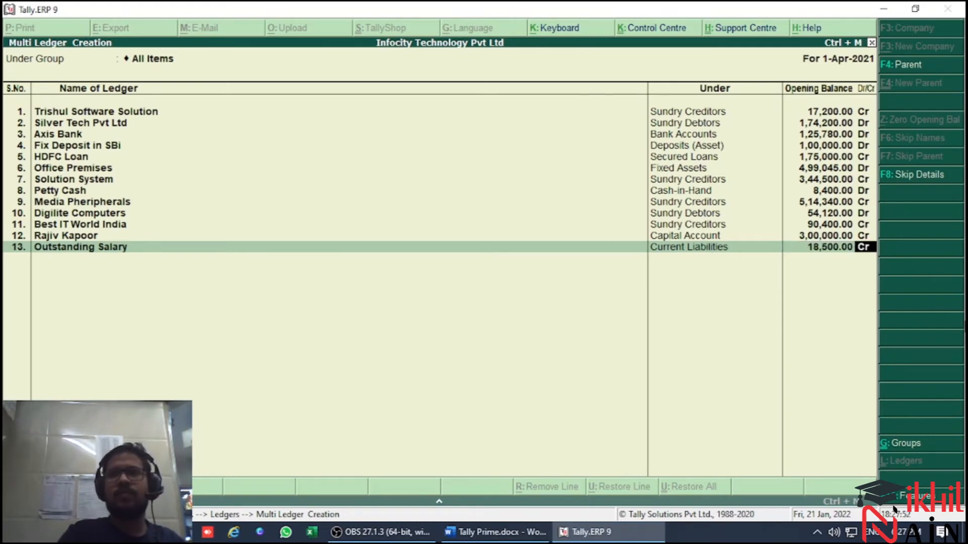
{"action": "key", "text": "Return"}
Look past Profit and loss account in the trial balance and name the fourteenth ledger Service TAxz Payable
{"action": "key", "text": "alt+Tab"}
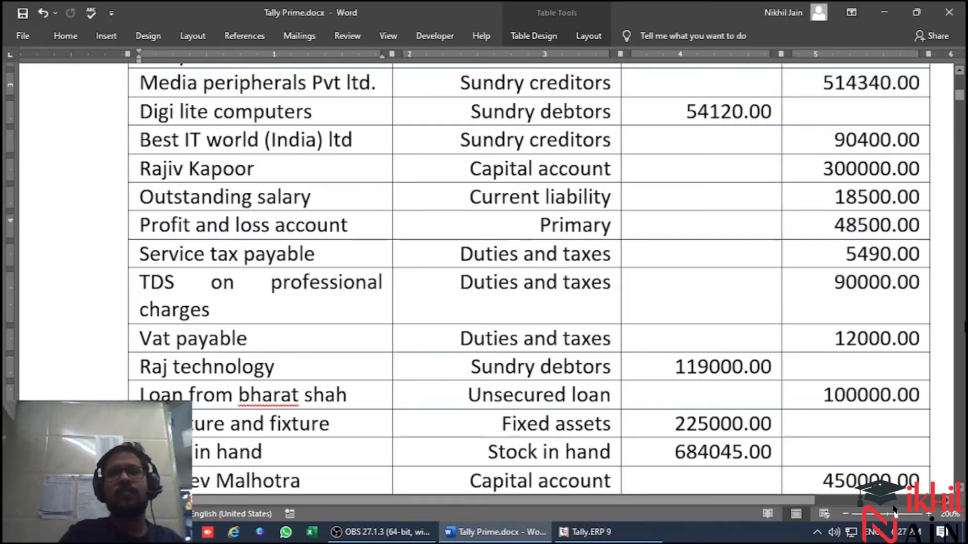
{"action": "key", "text": "alt+Tab"}
{"action": "key", "text": "alt+Tab"}
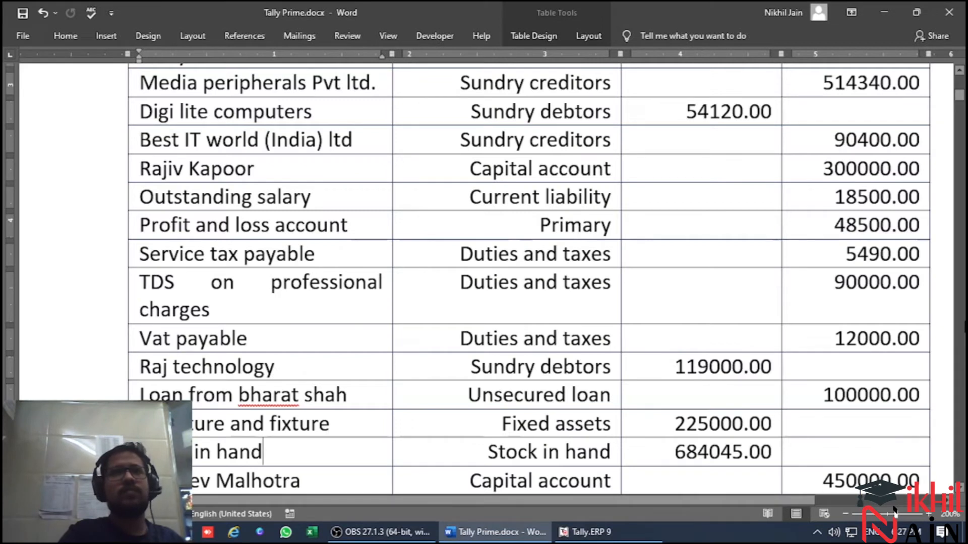
{"action": "key", "text": "alt+Tab"}
{"action": "key", "text": "alt+Tab"}
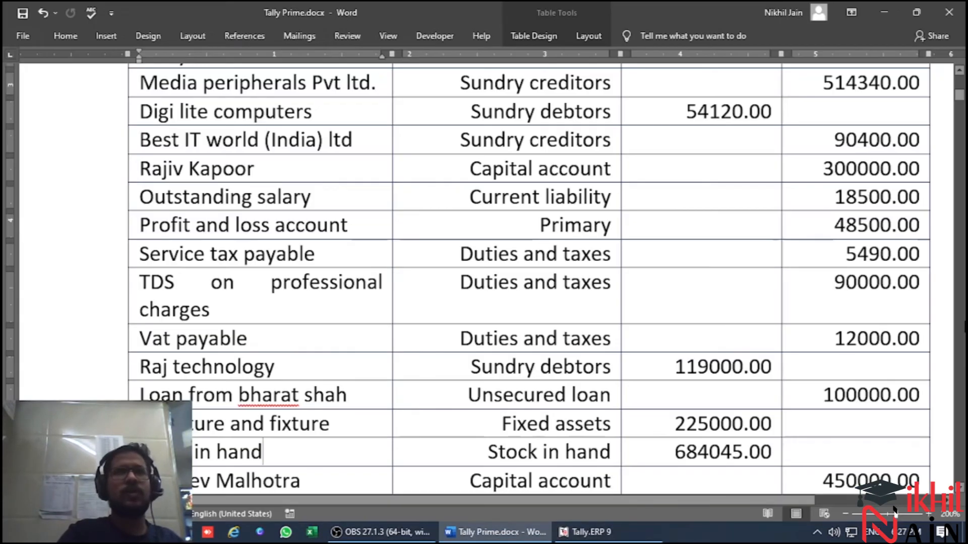
Check the service tax account's group in the trial balance and set the fourteenth ledger to Duties & Taxes
{"action": "key", "text": "alt+Tab"}
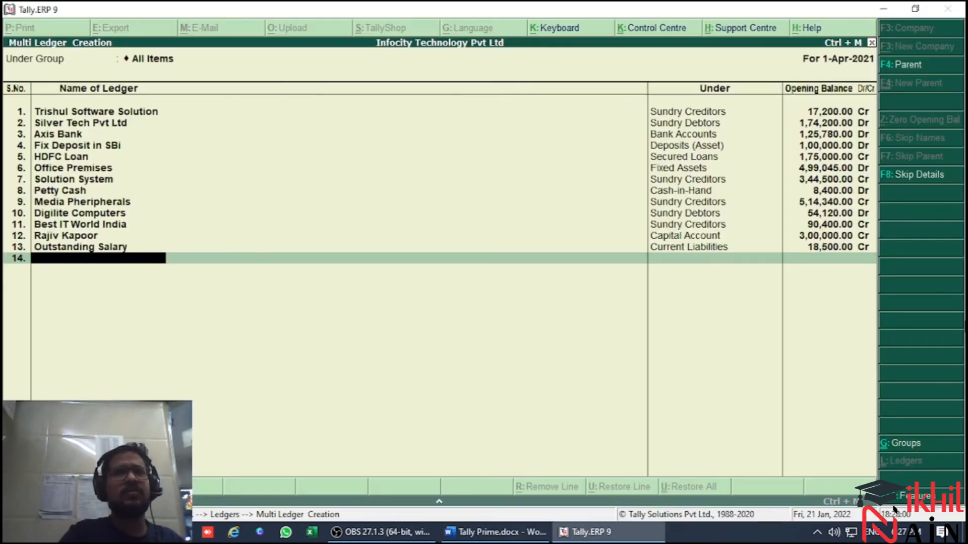
{"action": "type", "text": "Service TAxz Payable"}
{"action": "key", "text": "Return"}
{"action": "key", "text": "alt+Tab"}
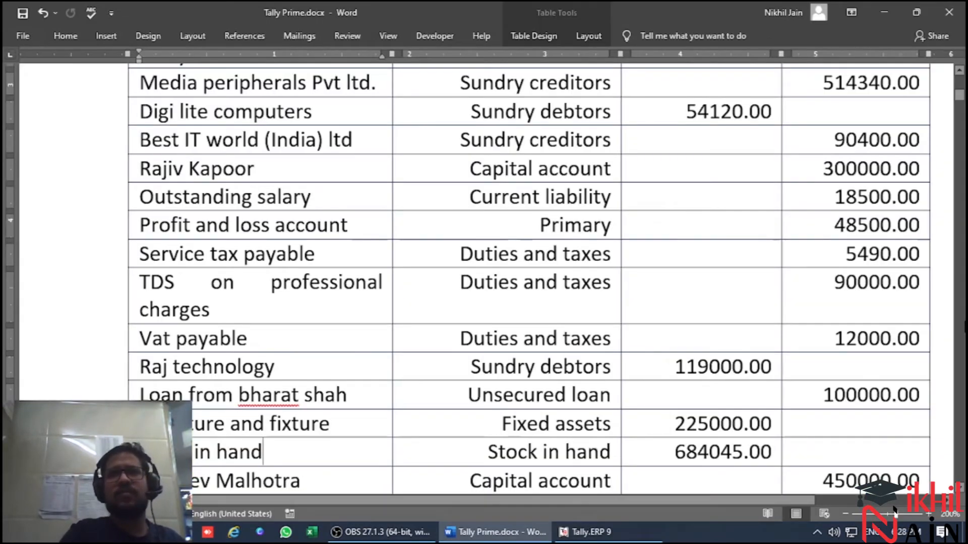
{"action": "key", "text": "alt+Tab"}
{"action": "type", "text": "Du"}
{"action": "key", "text": "Return"}
Check the service tax account's credit amount in the trial balance and enter its opening balance of 5490 Cr
{"action": "key", "text": "alt+Tab"}
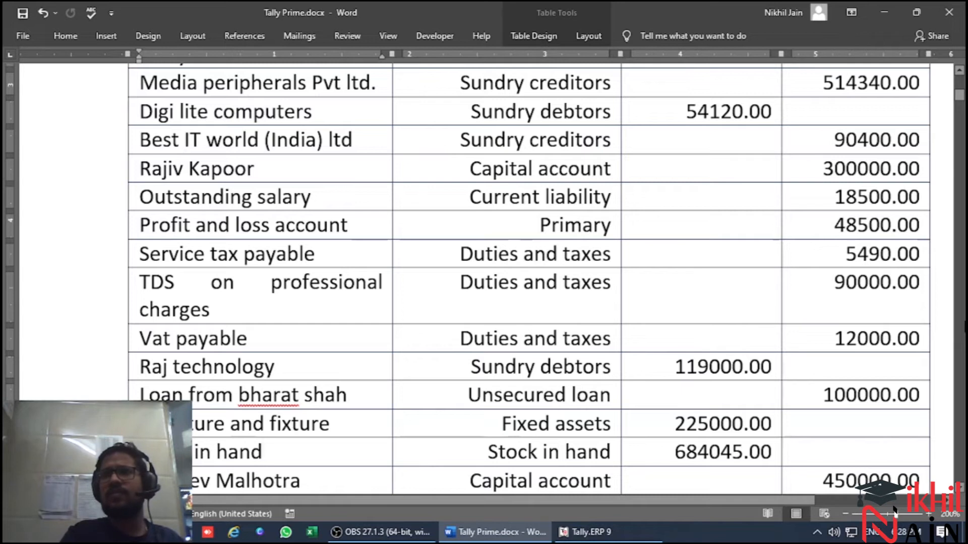
{"action": "key", "text": "alt+Tab"}
{"action": "type", "text": "5490"}
{"action": "key", "text": "Return"}
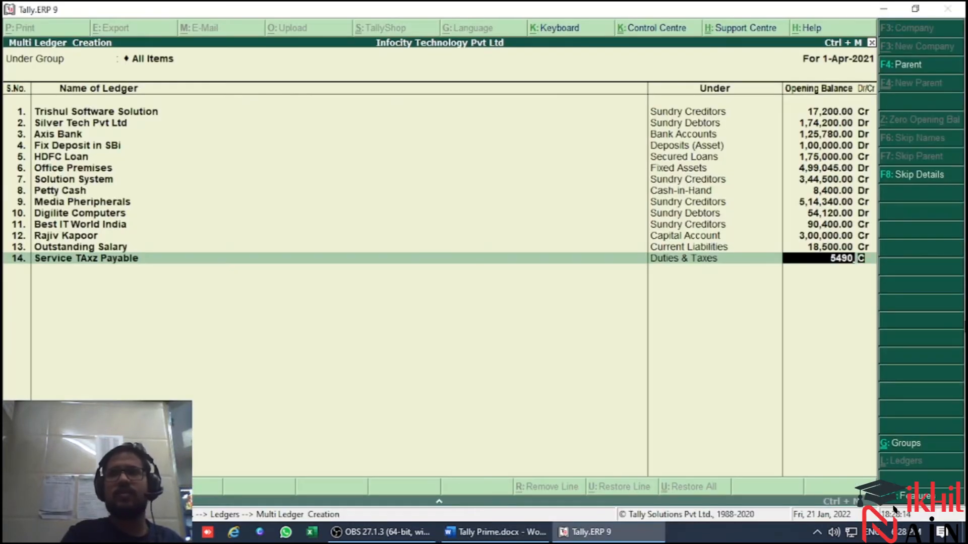
{"action": "key", "text": "Return"}
Check the account after Service tax payable in the trial balance and name the fifteenth ledger TDS on Professional Charges
{"action": "key", "text": "alt+Tab"}
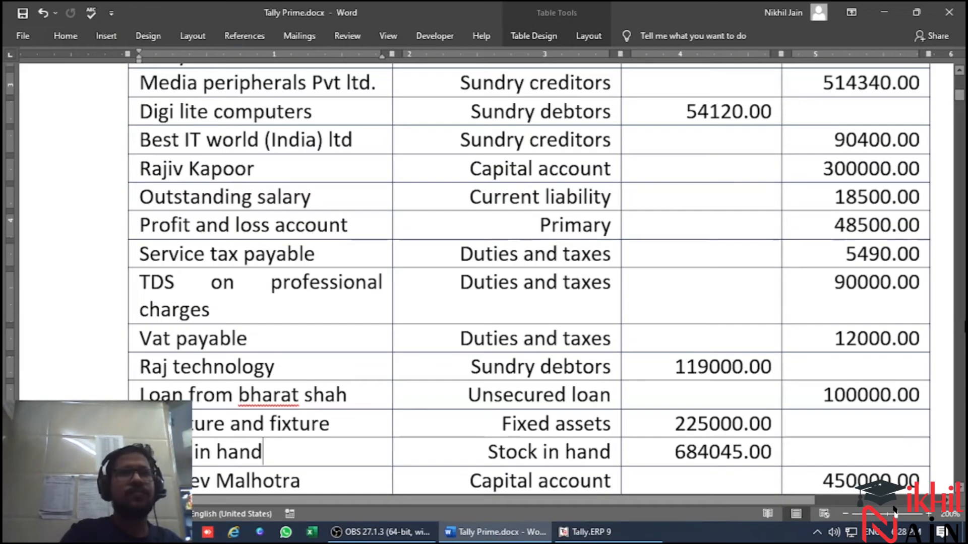
{"action": "key", "text": "alt+Tab"}
{"action": "type", "text": "TDS"}
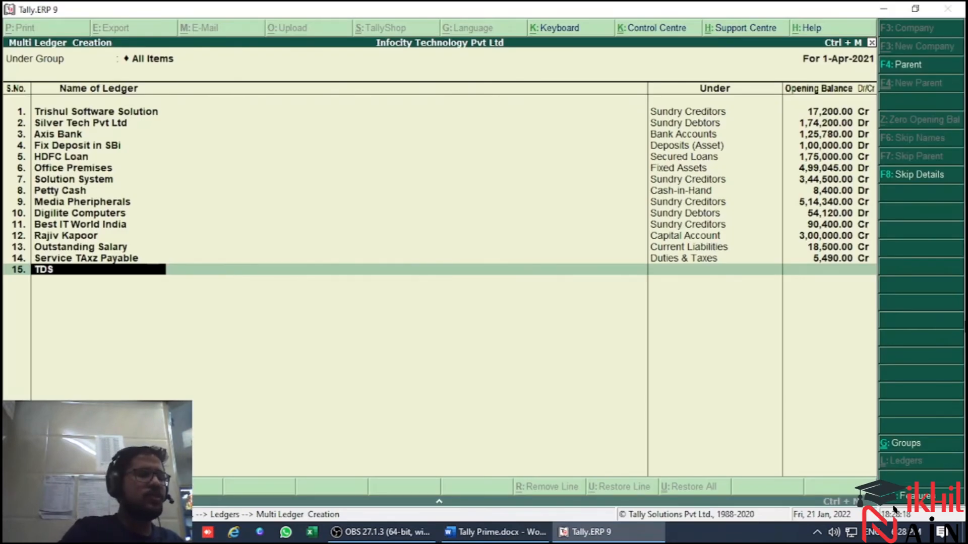
{"action": "type", "text": " on Professional Charges"}
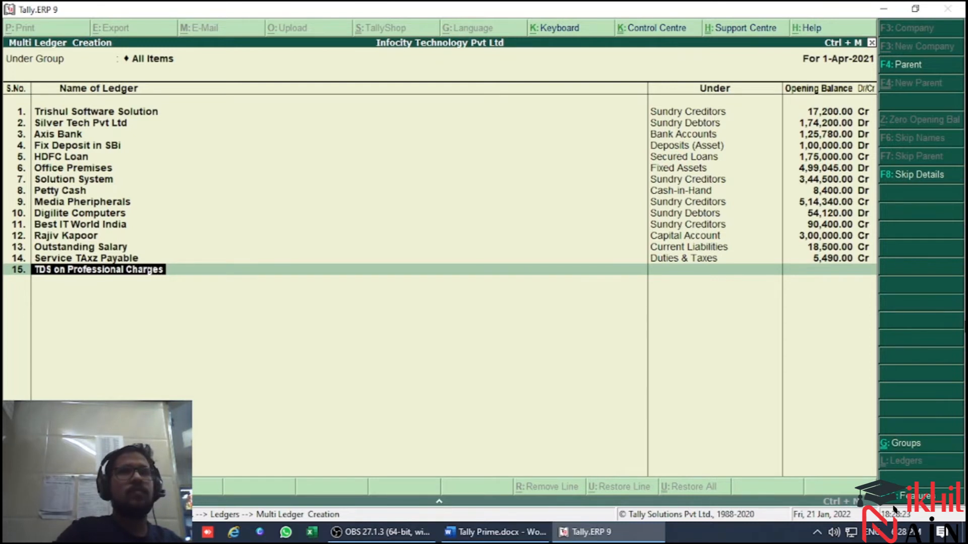
{"action": "key", "text": "Return"}
Check the TDS account's group in the trial balance and set the fifteenth ledger to Duties & Taxes
{"action": "key", "text": "alt+Tab"}
Check the TDS account's credit amount in the trial balance and enter its opening balance of 90,000 Cr
{"action": "key", "text": "alt+Tab"}
{"action": "type", "text": "du"}
{"action": "key", "text": "Return"}
{"action": "key", "text": "alt+Tab"}
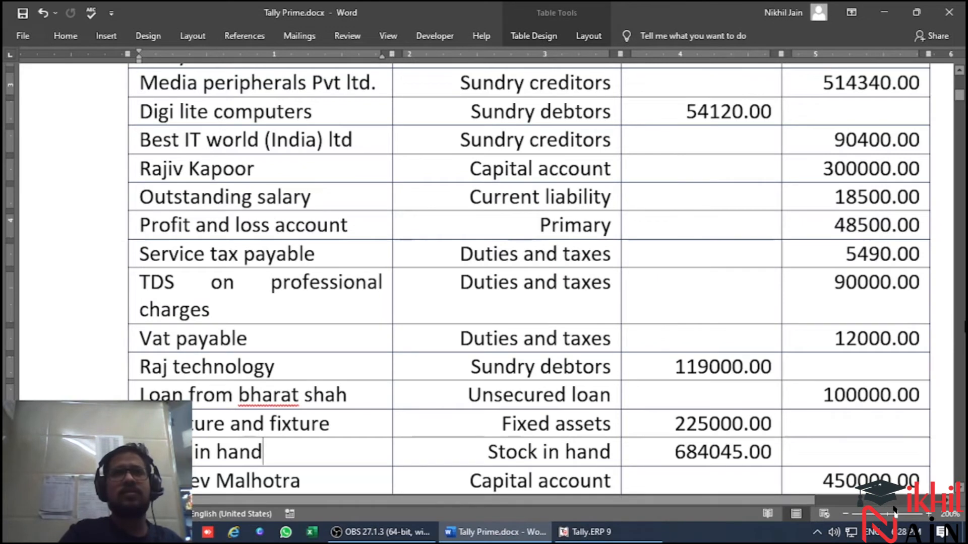
{"action": "key", "text": "alt+Tab"}
{"action": "type", "text": "90,000"}
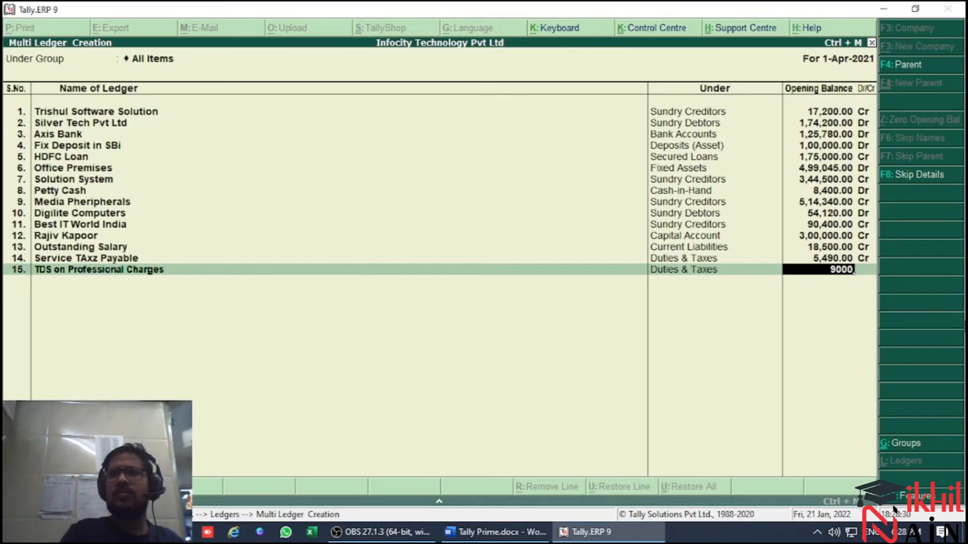
{"action": "key", "text": "Return"}
{"action": "key", "text": "Return"}
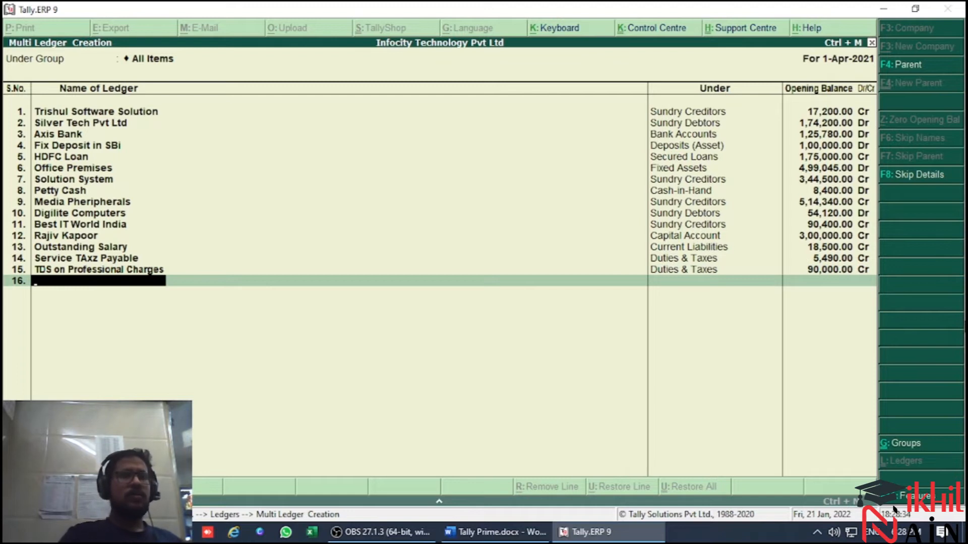
Name the sixteenth ledger VAT Payable and set its group to Duties & Taxes
{"action": "type", "text": "VAT"}
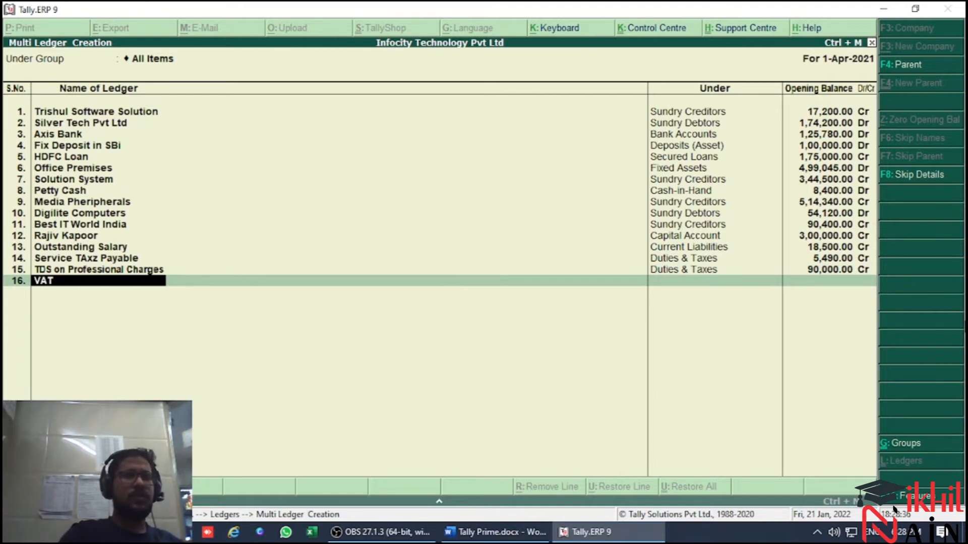
{"action": "type", "text": " Payable"}
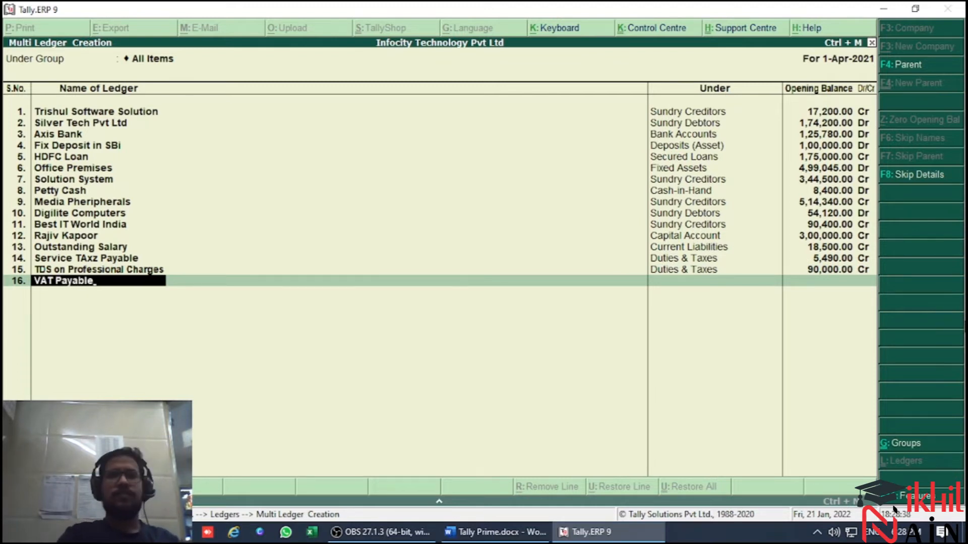
{"action": "key", "text": "Return"}
{"action": "type", "text": "Du"}
{"action": "key", "text": "Return"}
Check VAT payable's credit amount in the trial balance and enter its opening balance of 12000 Cr
{"action": "key", "text": "alt+Tab"}
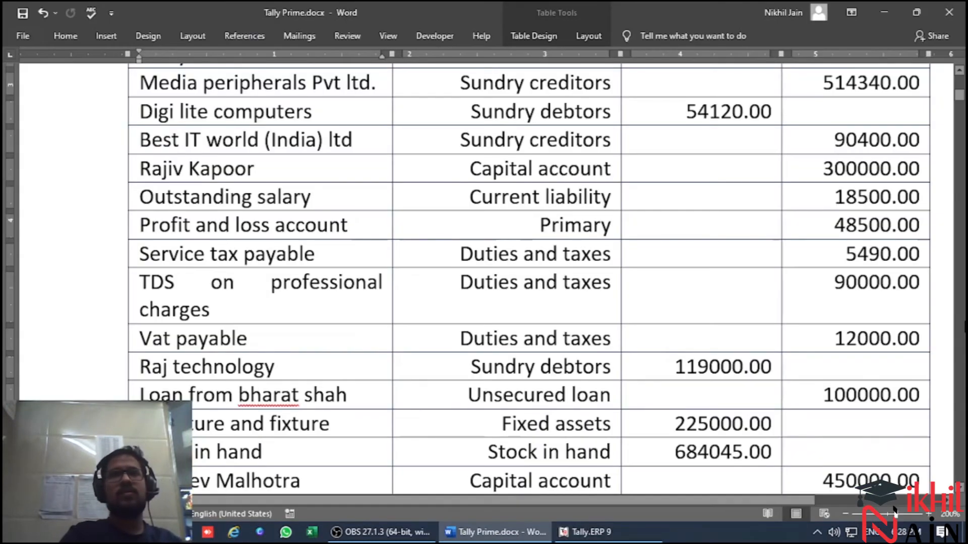
{"action": "key", "text": "alt+Tab"}
{"action": "type", "text": "12000"}
{"action": "key", "text": "Return"}
Check the account after Vat payable in the trial balance and name the seventeenth ledger Raj Technology
{"action": "key", "text": "alt+Tab"}
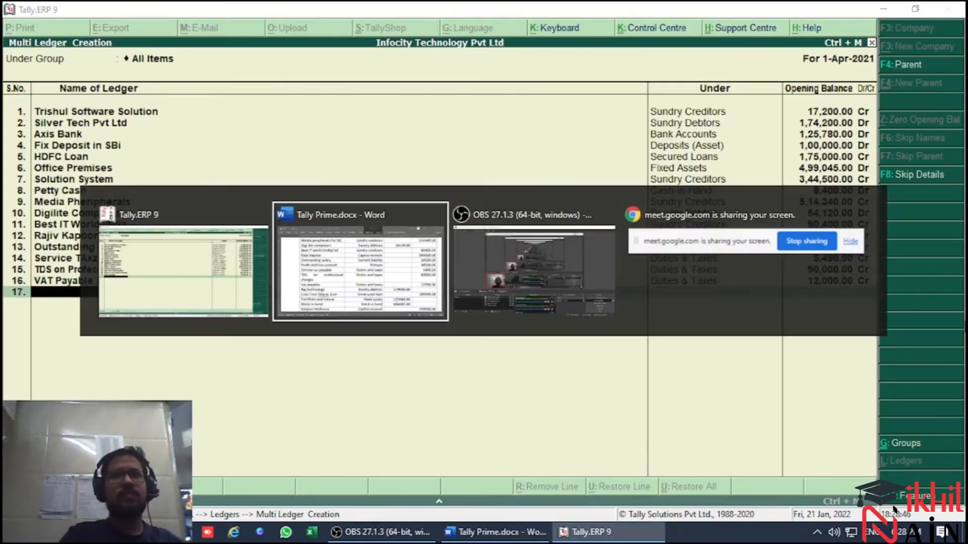
{"action": "key", "text": "alt+Tab"}
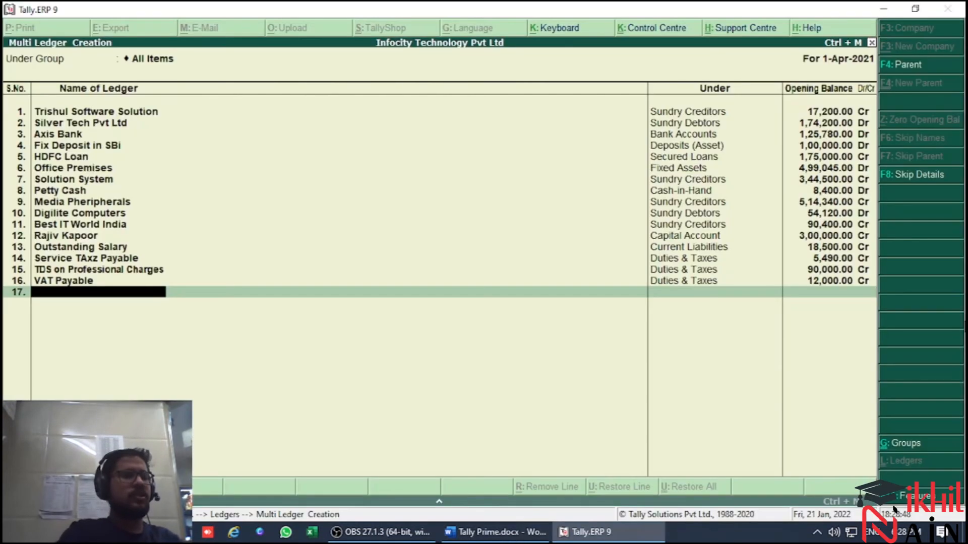
{"action": "type", "text": "Raj Technology"}
{"action": "key", "text": "Return"}
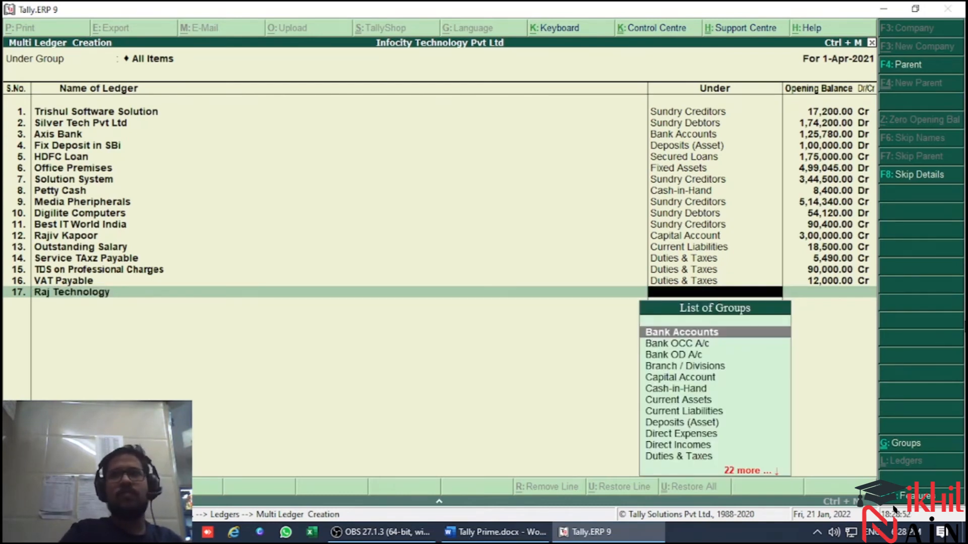
Check Raj Technology's group in the trial balance and set the seventeenth ledger to Sundry Debtors
{"action": "type", "text": "sun"}
{"action": "key", "text": "alt+Tab"}
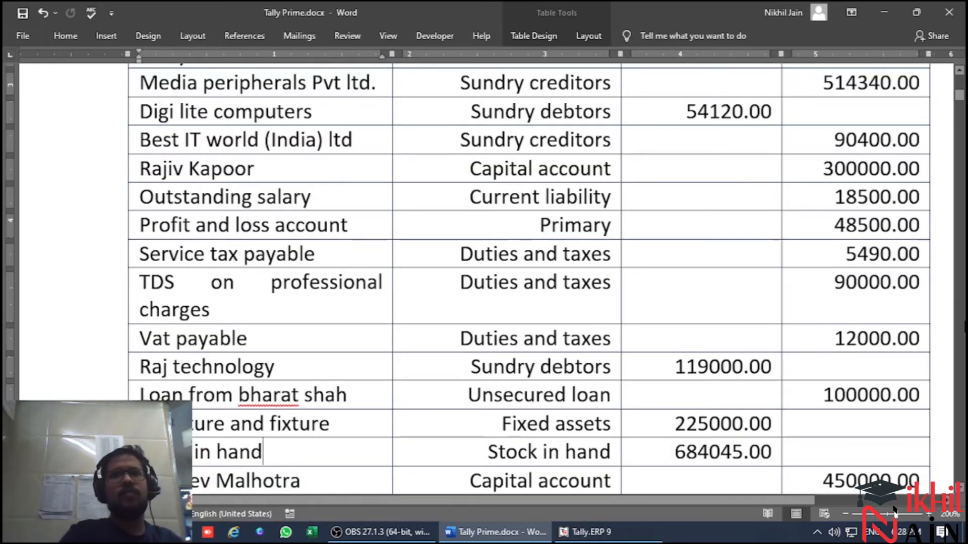
{"action": "key", "text": "alt+Tab"}
{"action": "key", "text": "Down"}
{"action": "key", "text": "Return"}
{"action": "key", "text": "Return"}
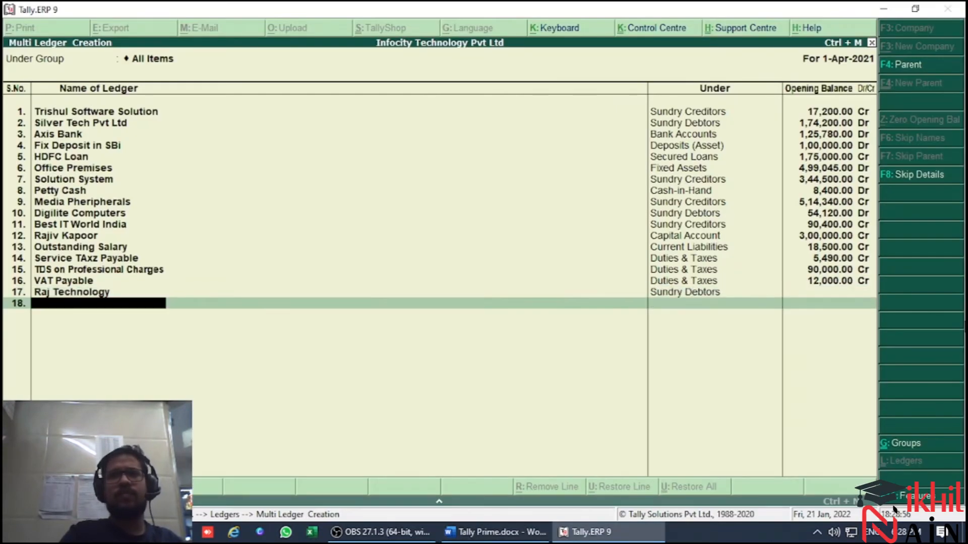
{"action": "key", "text": "BackSpace"}
Check Raj Technology's debit amount in the trial balance and enter its opening balance of 1,19,000 Dr
{"action": "key", "text": "alt+Tab"}
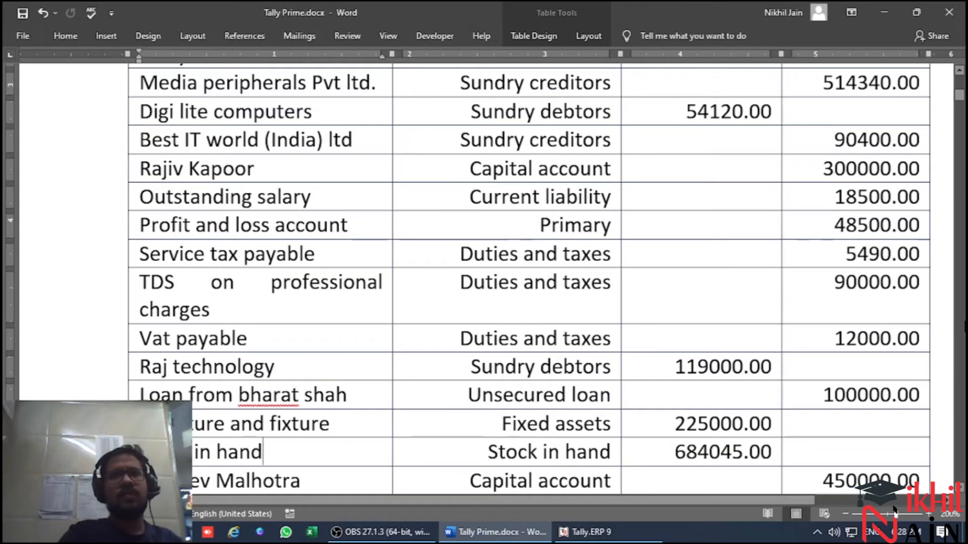
{"action": "key", "text": "alt+Tab"}
{"action": "type", "text": "1,19,000"}
{"action": "key", "text": "Return"}
{"action": "key", "text": "Return"}
{"action": "key", "text": "Return"}
{"action": "key", "text": "Return"}
Check the account after Raj technology in the trial balance and name the eighteenth ledger "Loan From" plus the lender's full name
{"action": "key", "text": "alt+Tab"}
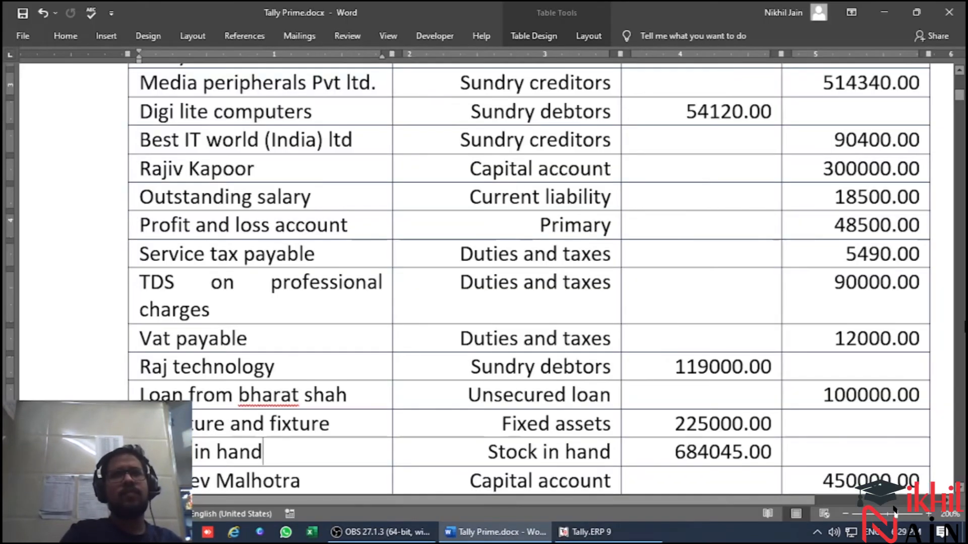
{"action": "key", "text": "alt+Tab"}
{"action": "type", "text": "Lo"}
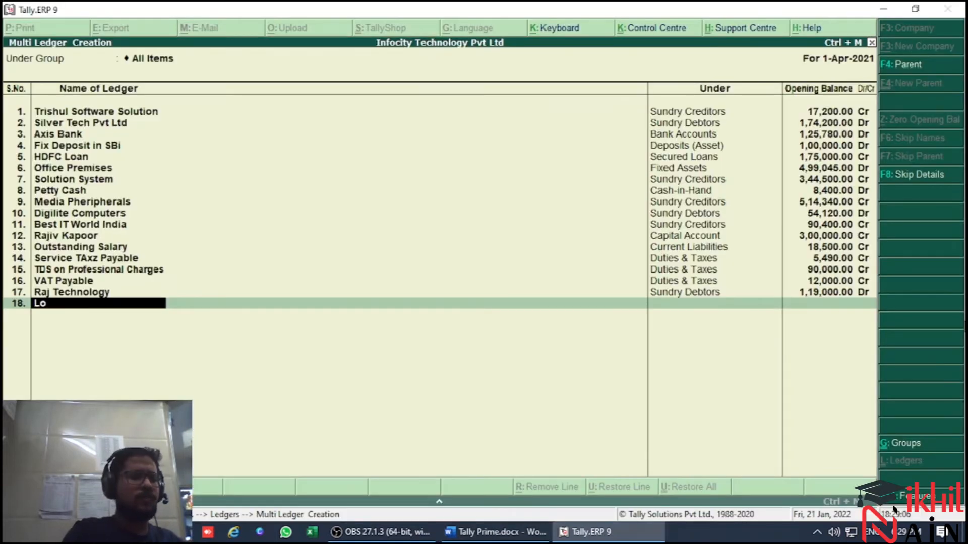
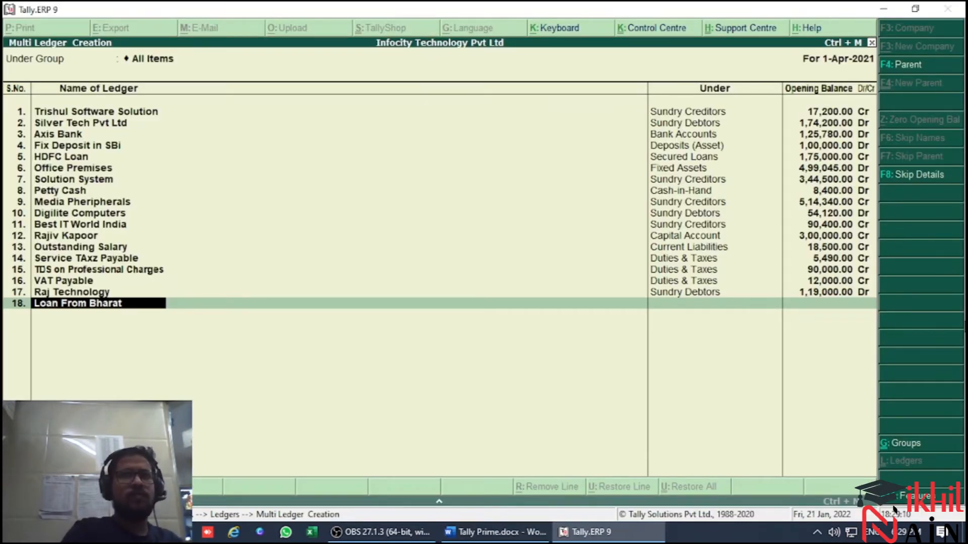
{"action": "key", "text": "Return"}
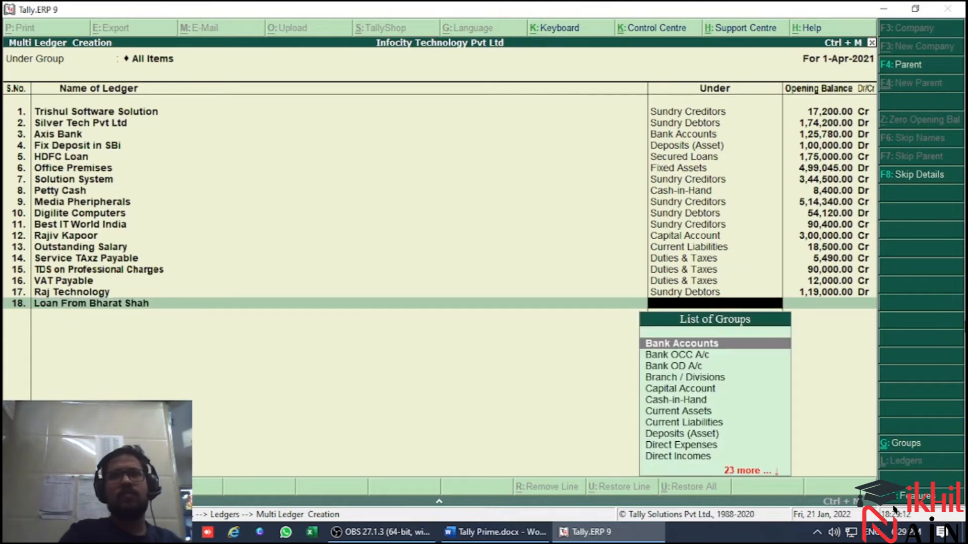
{"action": "key", "text": "Down"}
{"action": "type", "text": "sund"}
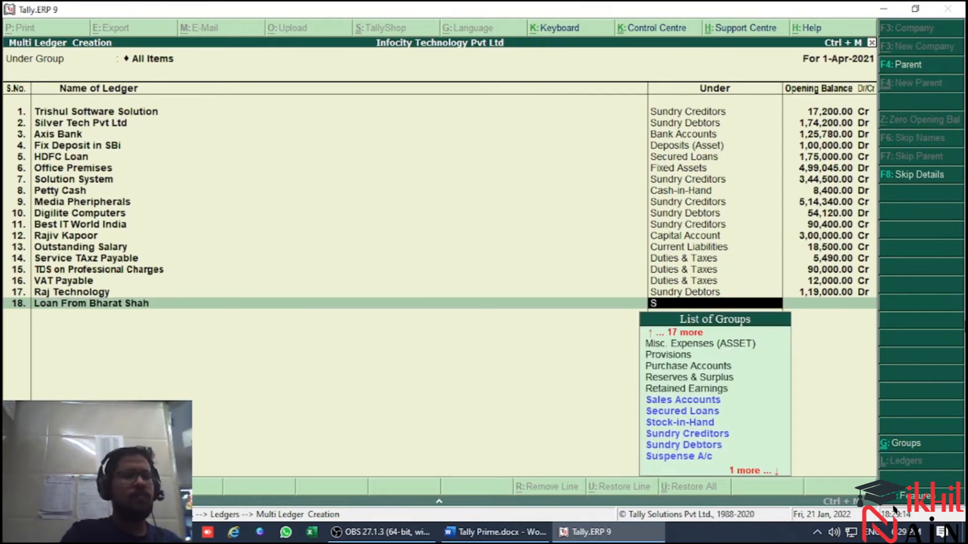
{"action": "key", "text": "Down"}
{"action": "key", "text": "Return"}
Check the personal loan account's group in the trial balance and set the eighteenth ledger to Unsecured Loans
{"action": "key", "text": "alt+Tab"}
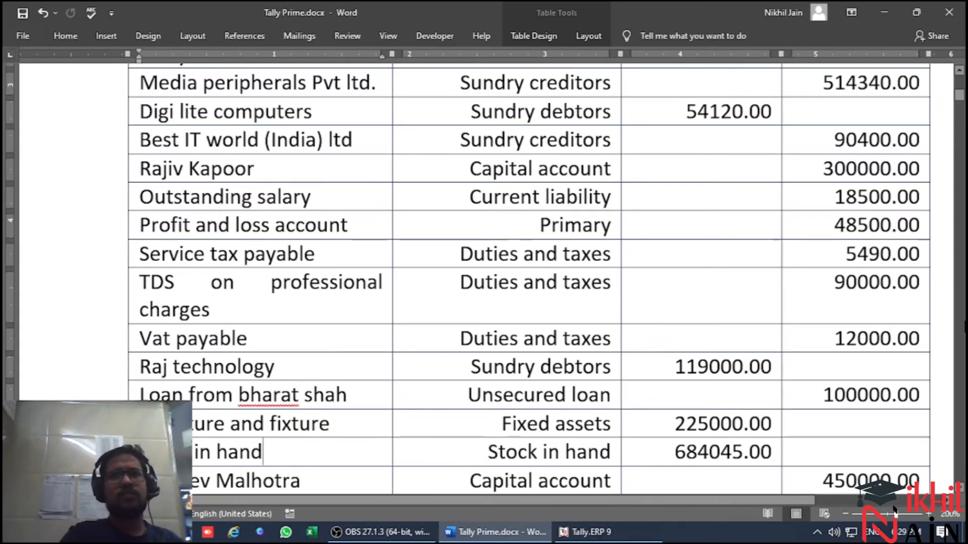
{"action": "key", "text": "alt+Tab"}
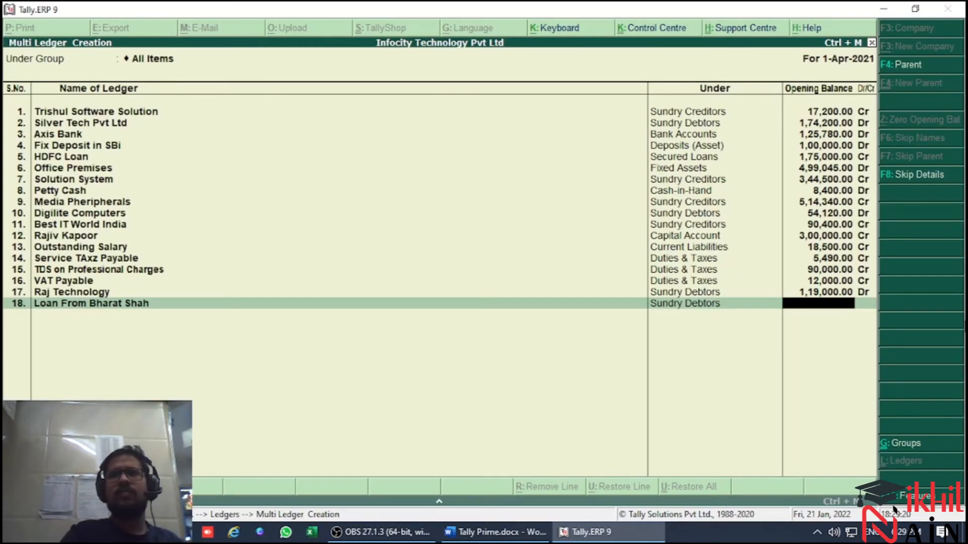
{"action": "key", "text": "BackSpace"}
{"action": "type", "text": "Unsecured Loans"}
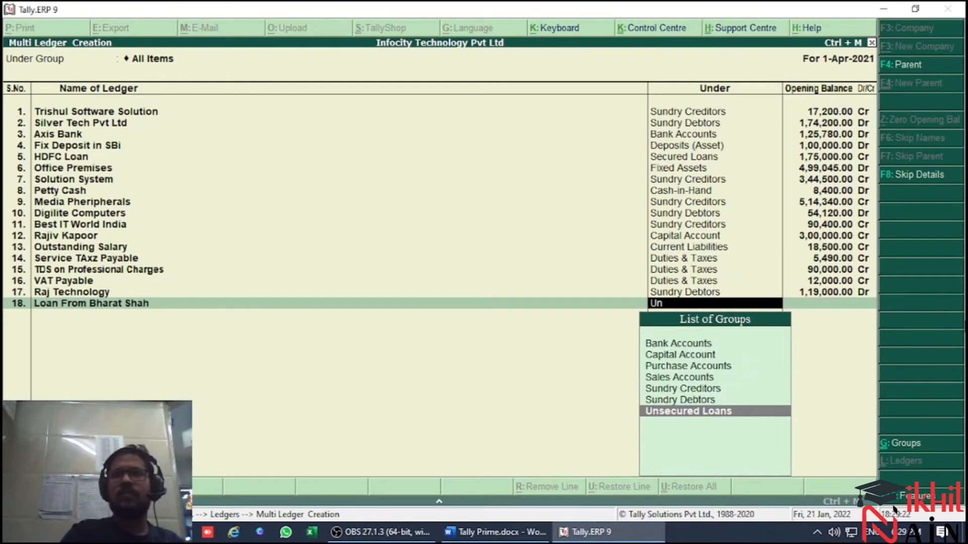
{"action": "key", "text": "Return"}
{"action": "key", "text": "Return"}
{"action": "key", "text": "BackSpace"}
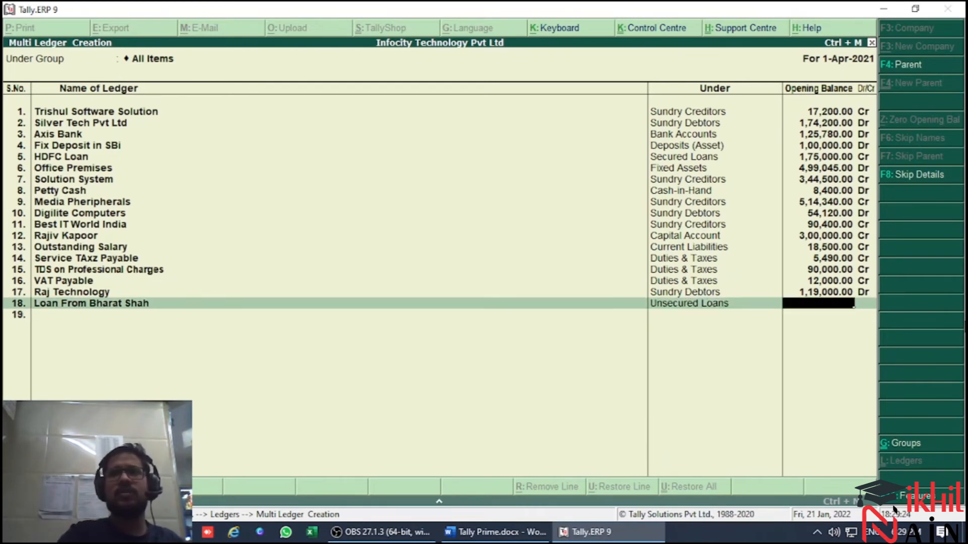
Check the unsecured loan's credit amount in the trial balance and enter its opening balance of 100000 Cr
{"action": "key", "text": "alt+Tab"}
Check the account after the unsecured loan in the trial balance and name the nineteenth ledger Furniture & Fixture
{"action": "key", "text": "alt+Tab"}
{"action": "type", "text": "100000"}
{"action": "key", "text": "Return"}
{"action": "key", "text": "Return"}
{"action": "key", "text": "alt+Tab"}
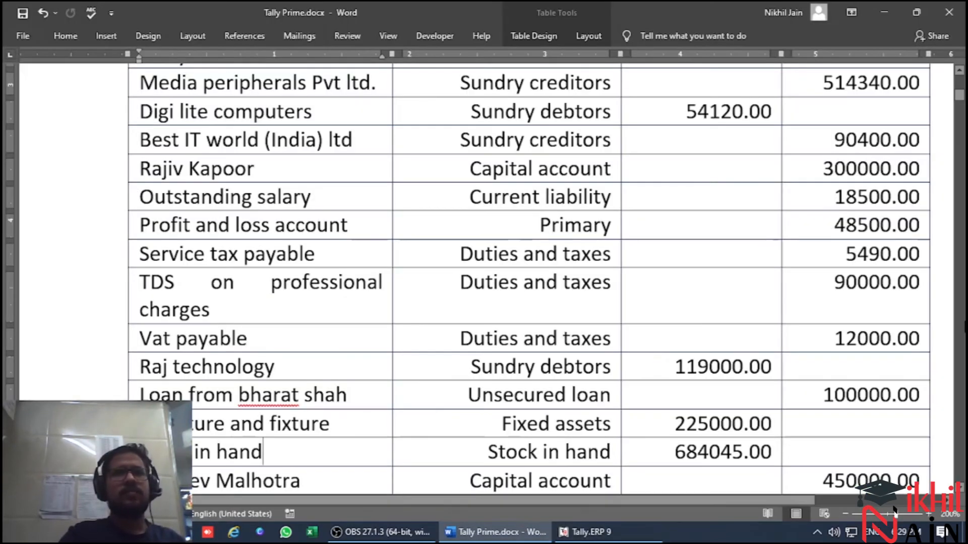
{"action": "key", "text": "alt+Tab"}
{"action": "type", "text": "Furniture"}
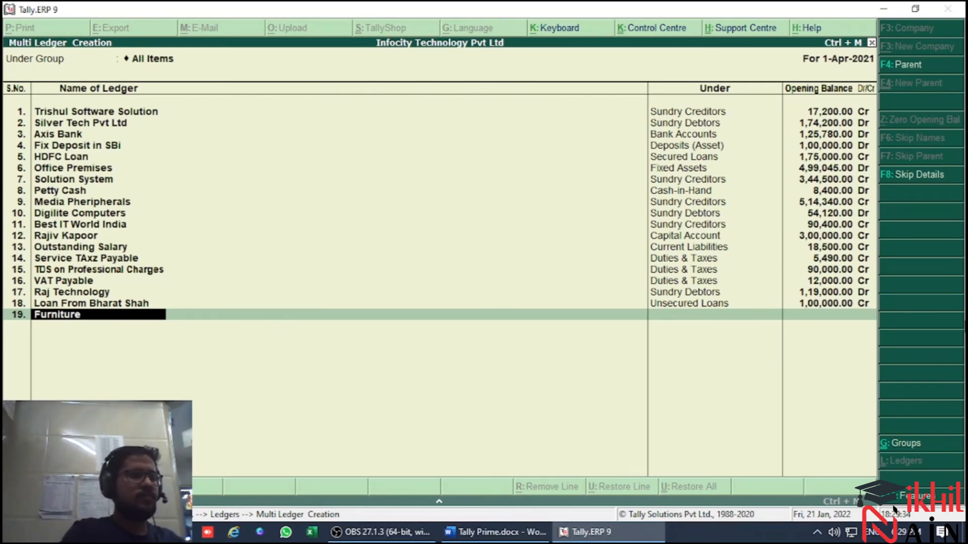
{"action": "type", "text": " & Fixtur"}
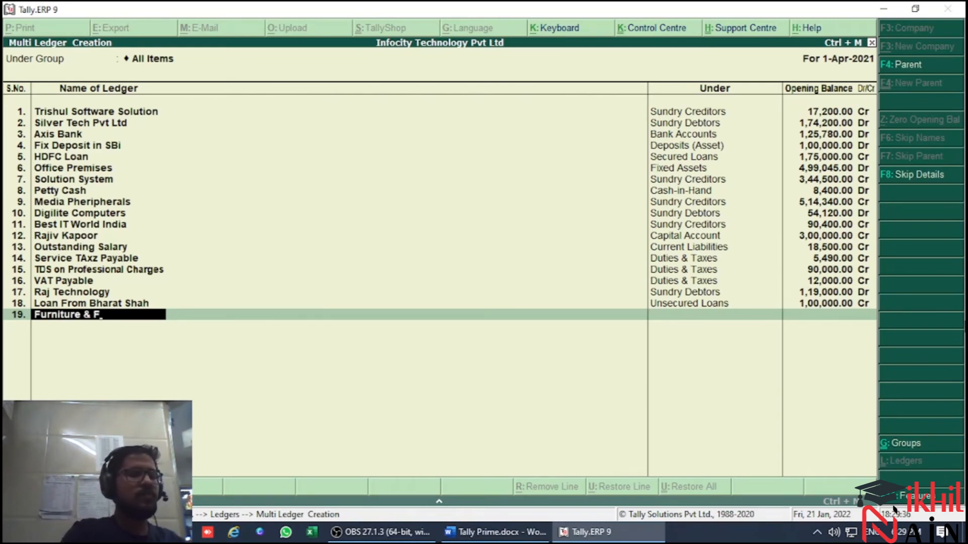
{"action": "key", "text": "Return"}
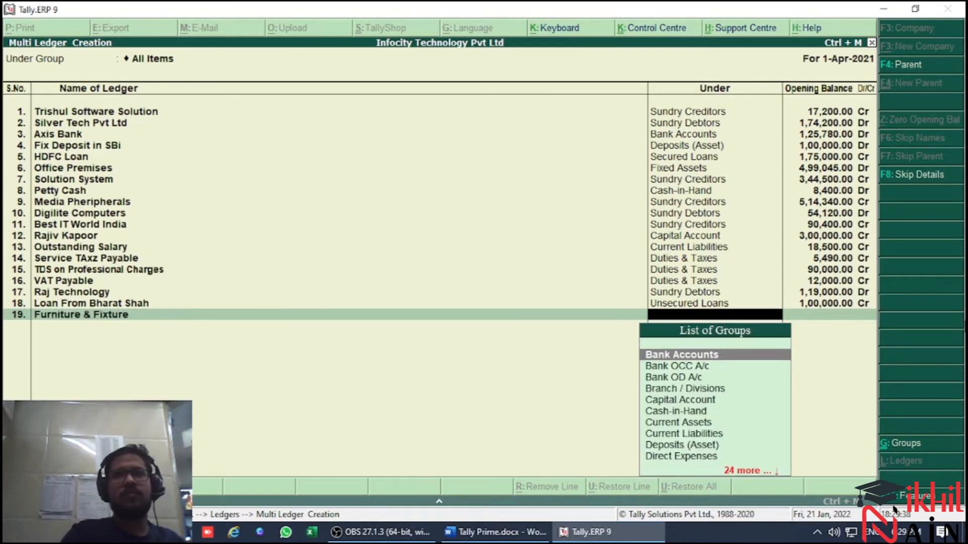
Check the furniture account's group in the trial balance and set the nineteenth ledger to Fixed Assets
{"action": "key", "text": "alt+Tab"}
{"action": "key", "text": "alt+Tab"}
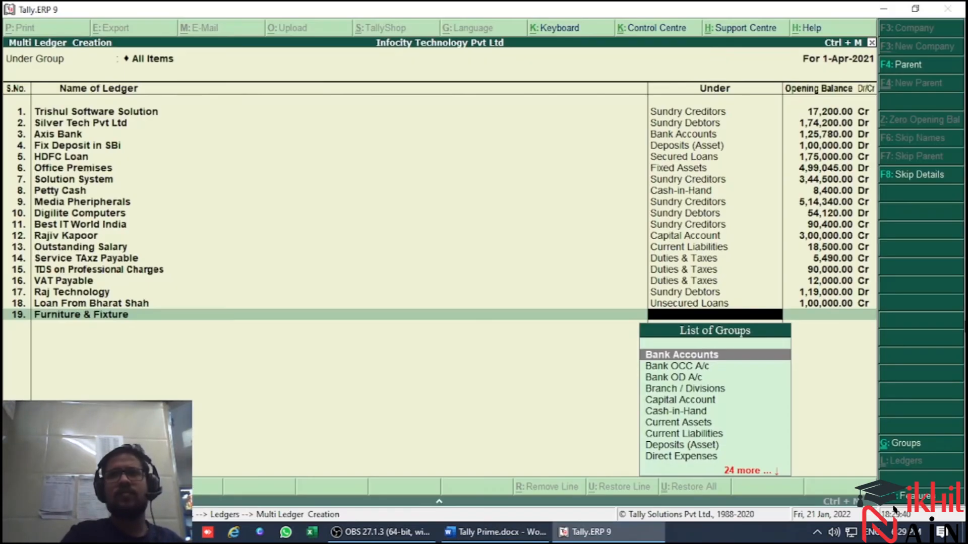
{"action": "type", "text": "Fix"}
{"action": "key", "text": "Return"}
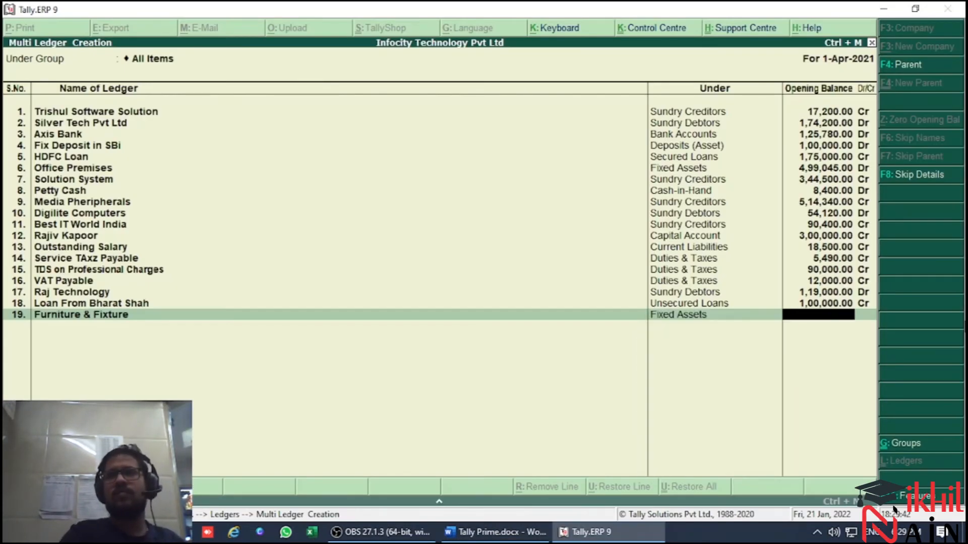
Check the furniture account's debit amount in the trial balance and enter its opening balance of 225000 Dr
{"action": "key", "text": "alt+Tab"}
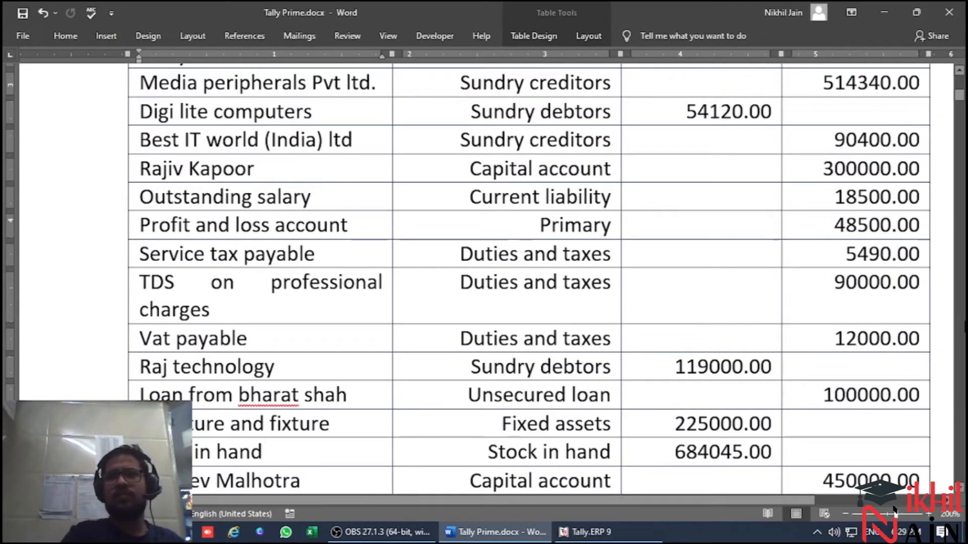
{"action": "key", "text": "alt+Tab"}
{"action": "type", "text": "225000"}
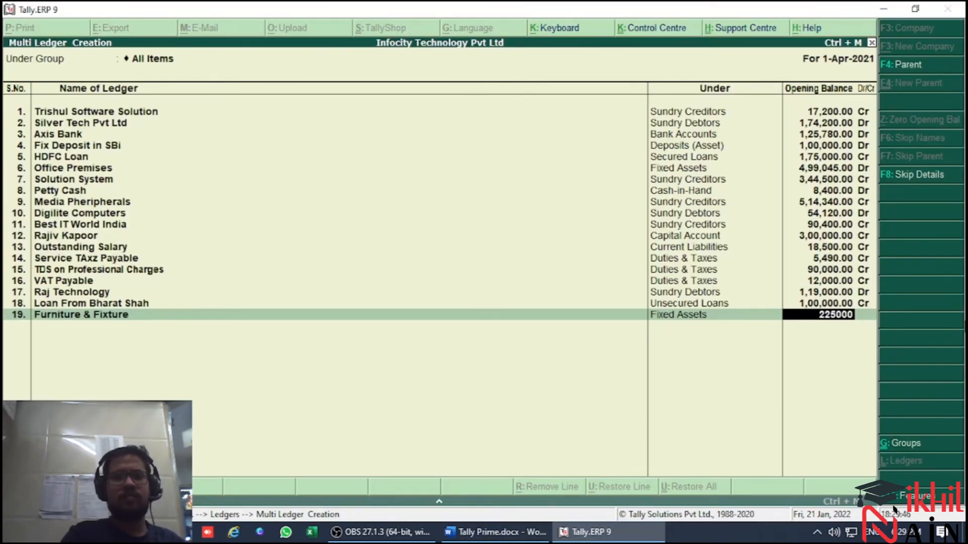
{"action": "key", "text": "Return"}
{"action": "key", "text": "Return"}
Check the account after furniture and fixture in the trial balance and name the twentieth ledger Stock in Hand
{"action": "key", "text": "alt+Tab"}
{"action": "key", "text": "alt+Tab"}
{"action": "type", "text": "Stock"}
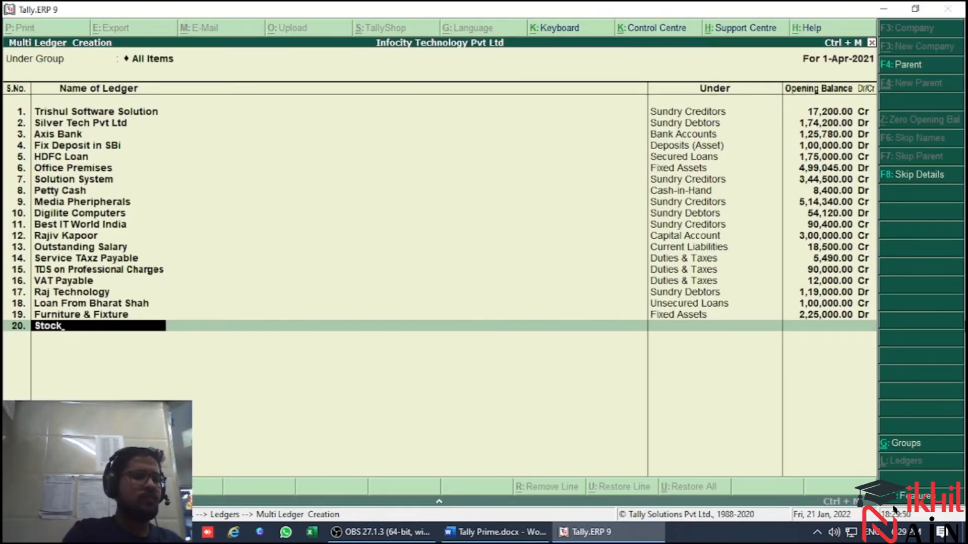
{"action": "key", "text": "BackSpace"}
{"action": "type", "text": "in Hand"}
{"action": "key", "text": "Return"}
Check the stock account's group in the trial balance and set the twentieth ledger to Stock-in-Hand
{"action": "key", "text": "alt+Tab"}
{"action": "key", "text": "alt+Tab"}
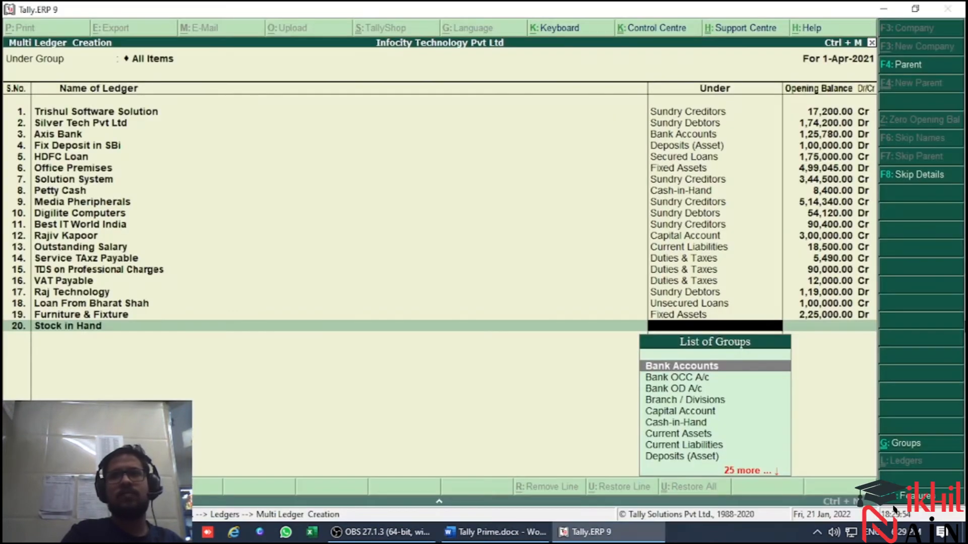
{"action": "type", "text": "Stoc"}
{"action": "key", "text": "Return"}
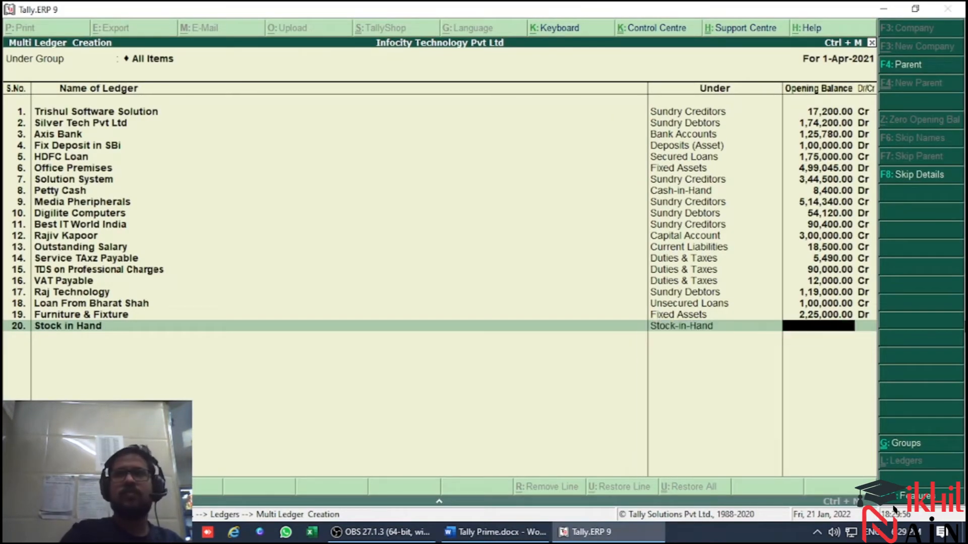
Check the stock account's debit amount in the trial balance and enter its opening balance of 684045 Dr
{"action": "key", "text": "alt+Tab"}
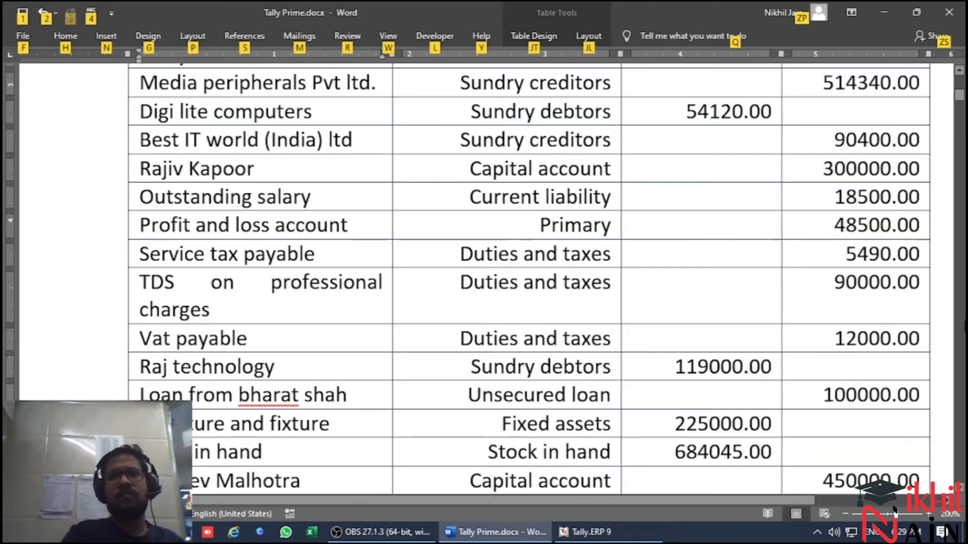
{"action": "key", "text": "alt+Tab"}
{"action": "type", "text": "68,45,045"}
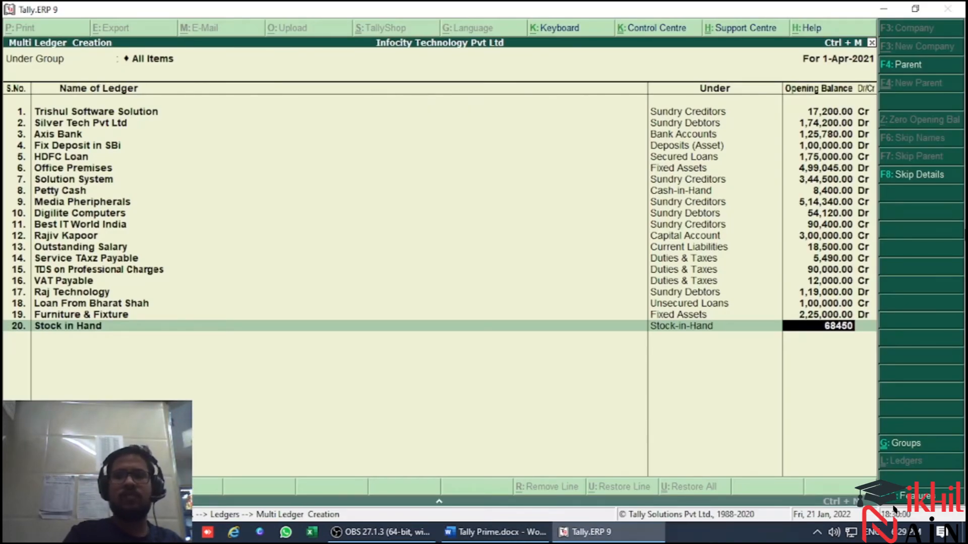
{"action": "key", "text": "Return"}
{"action": "key", "text": "BackSpace"}
{"action": "key", "text": "BackSpace"}
{"action": "key", "text": "BackSpace"}
{"action": "key", "text": "BackSpace"}
{"action": "key", "text": "BackSpace"}
{"action": "key", "text": "BackSpace"}
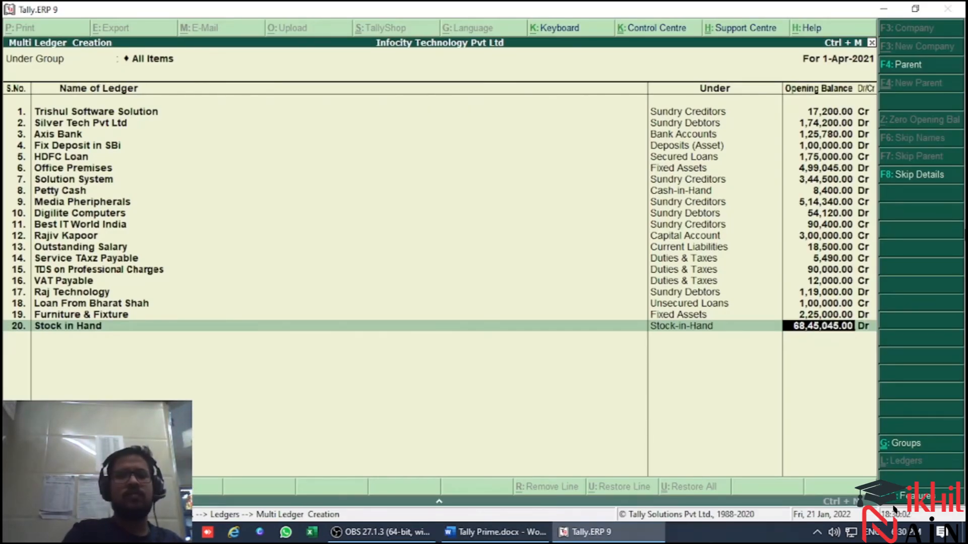
{"action": "key", "text": "BackSpace"}
{"action": "key", "text": "BackSpace"}
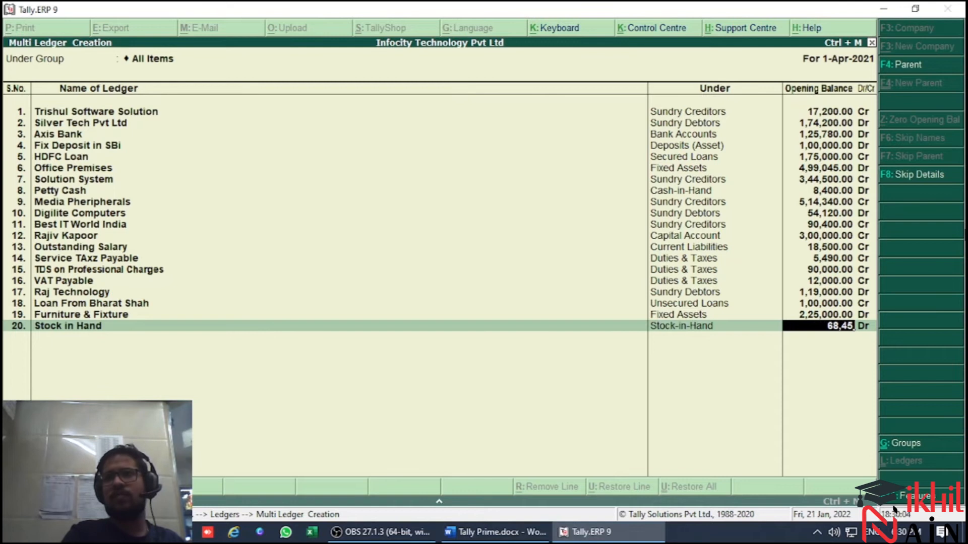
{"action": "key", "text": "alt+Tab"}
{"action": "key", "text": "alt+Tab"}
{"action": "key", "text": "BackSpace"}
{"action": "type", "text": "045"}
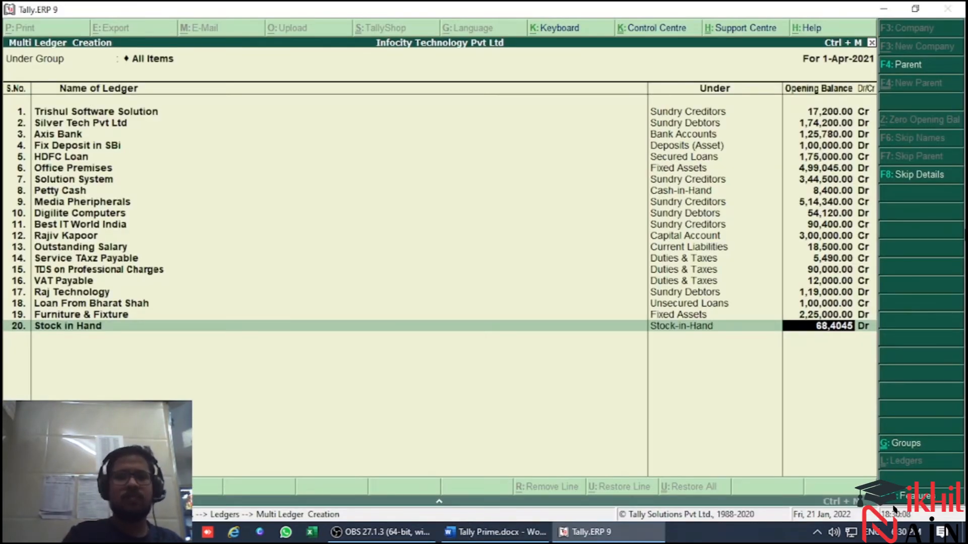
{"action": "key", "text": "Return"}
{"action": "key", "text": "Return"}
Check the account after stock in hand in the trial balance and enter that person's full name as the twenty-first ledger
{"action": "key", "text": "alt+Tab"}
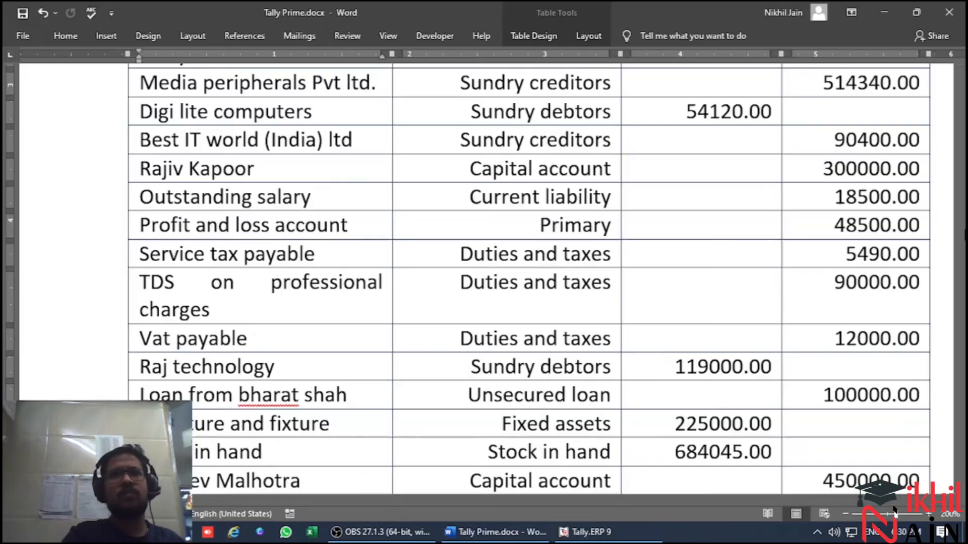
{"action": "key", "text": "q"}
{"action": "key", "text": "Down"}
{"action": "key", "text": "Escape"}
{"action": "key", "text": "Down"}
{"action": "key", "text": "Down"}
{"action": "key", "text": "Down"}
{"action": "key", "text": "Down"}
{"action": "key", "text": "Down"}
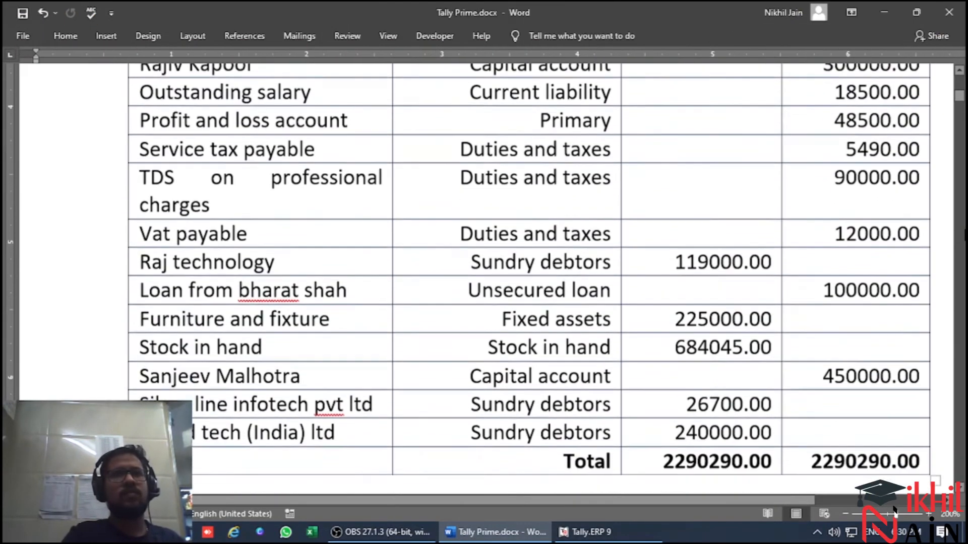
{"action": "key", "text": "alt"}
{"action": "key", "text": "alt+Tab"}
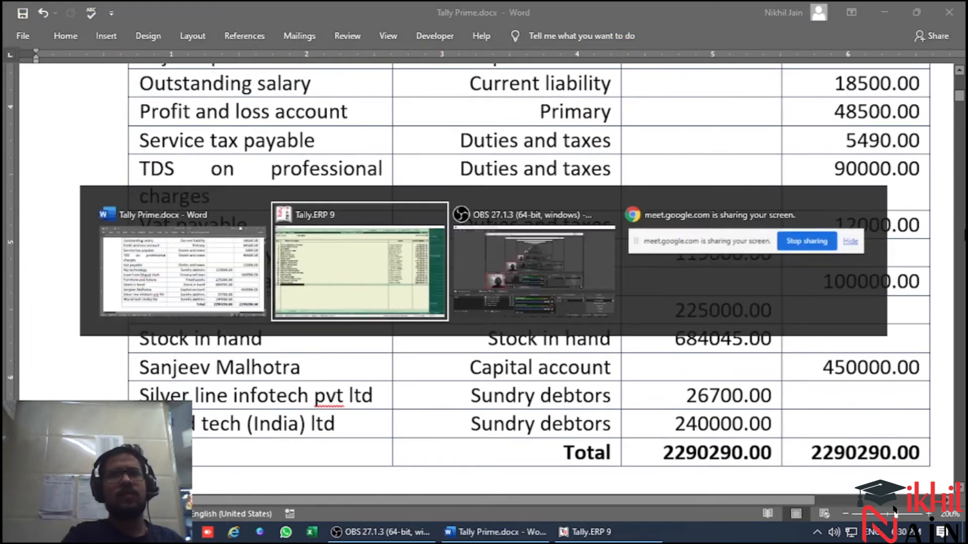
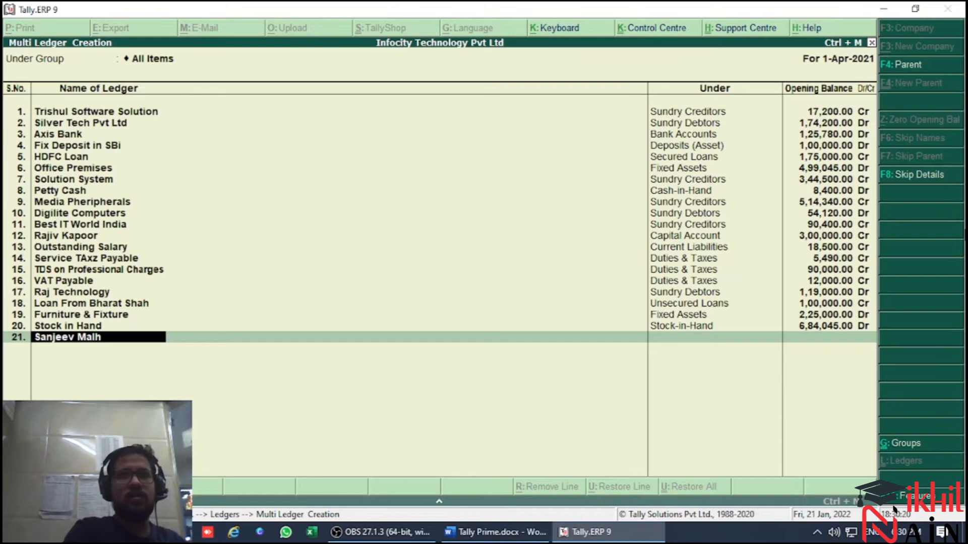
{"action": "key", "text": "Return"}
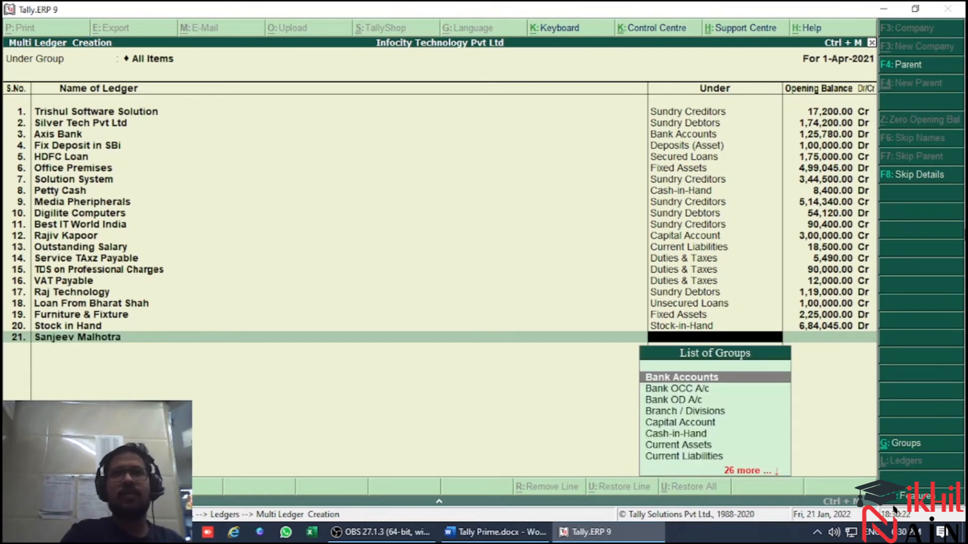
Check the twenty-first account's group in the trial balance and set its ledger to Capital Account
{"action": "key", "text": "alt+Tab"}
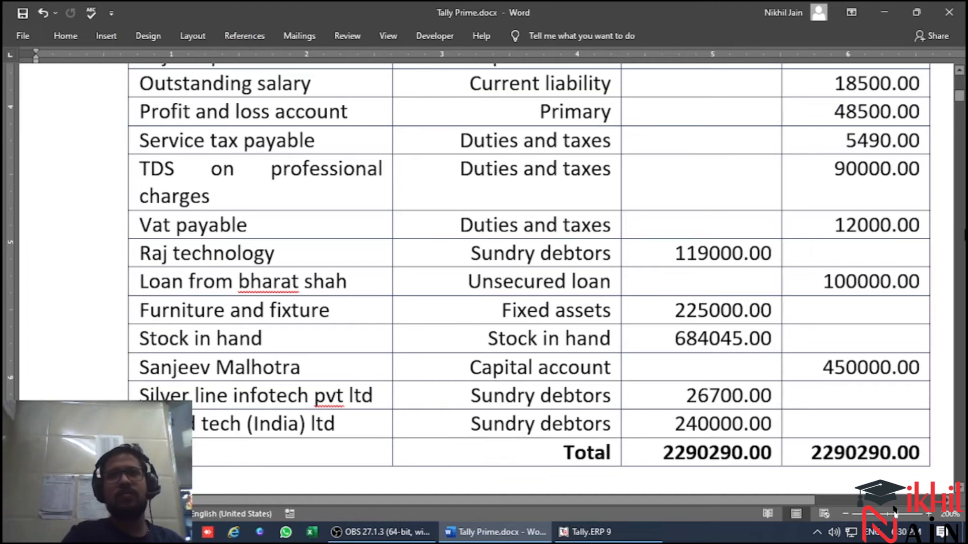
{"action": "key", "text": "alt+Tab"}
{"action": "type", "text": "capi"}
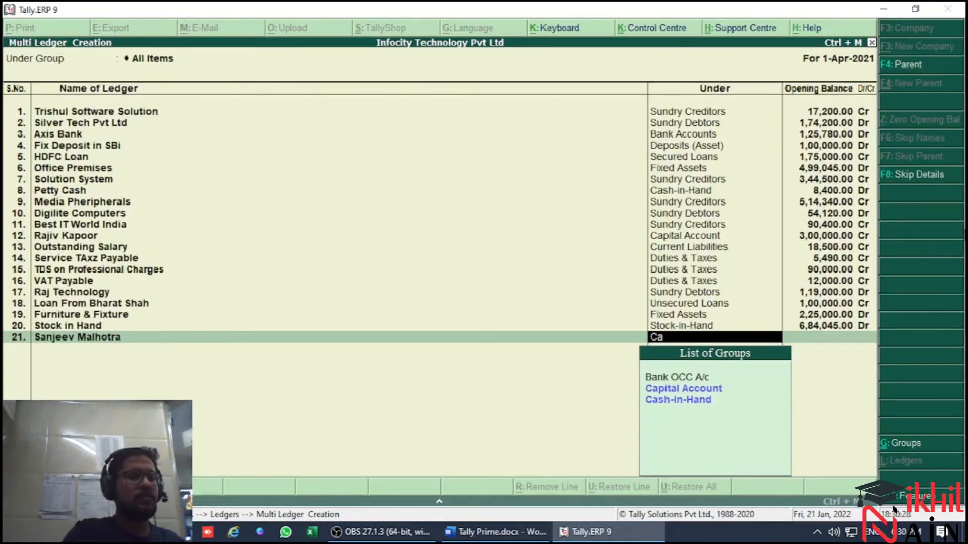
{"action": "key", "text": "Return"}
Check the twenty-first account's credit amount in the trial balance and enter its opening balance of 450000 Cr
{"action": "key", "text": "alt+Tab"}
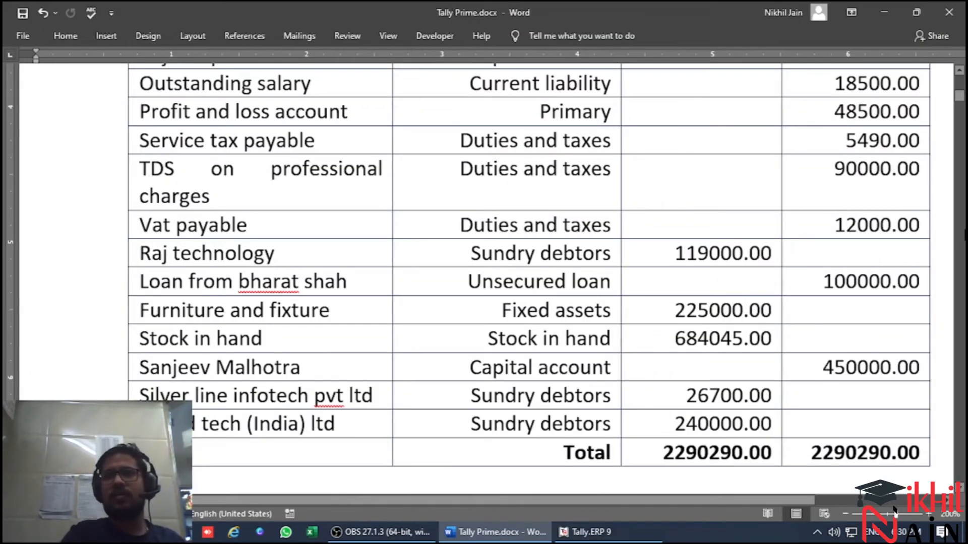
{"action": "key", "text": "alt+Tab"}
{"action": "type", "text": "450000"}
{"action": "key", "text": "Return"}
{"action": "key", "text": "Return"}
Check the next account in the trial balance and name the twenty-second ledger Silverline Infotech
{"action": "key", "text": "alt+Tab"}
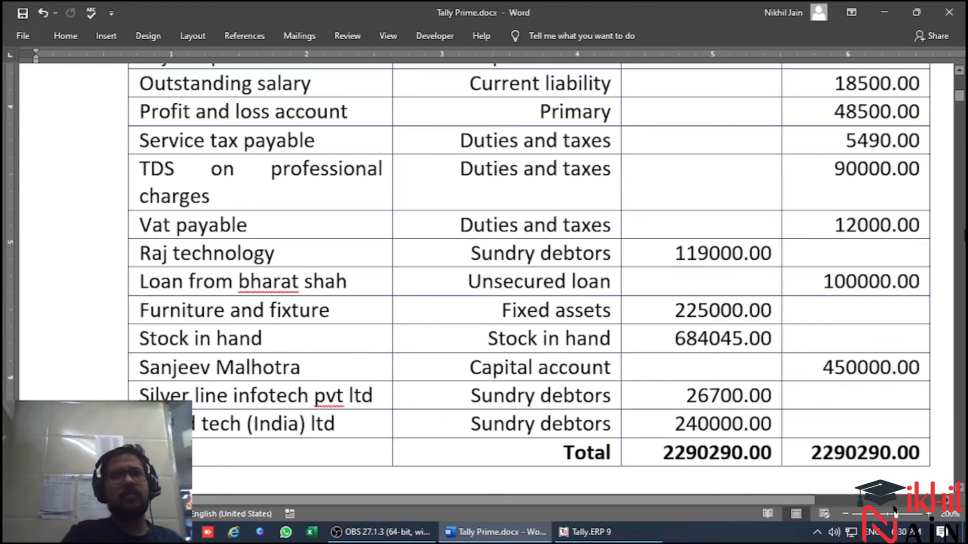
{"action": "key", "text": "alt+Tab"}
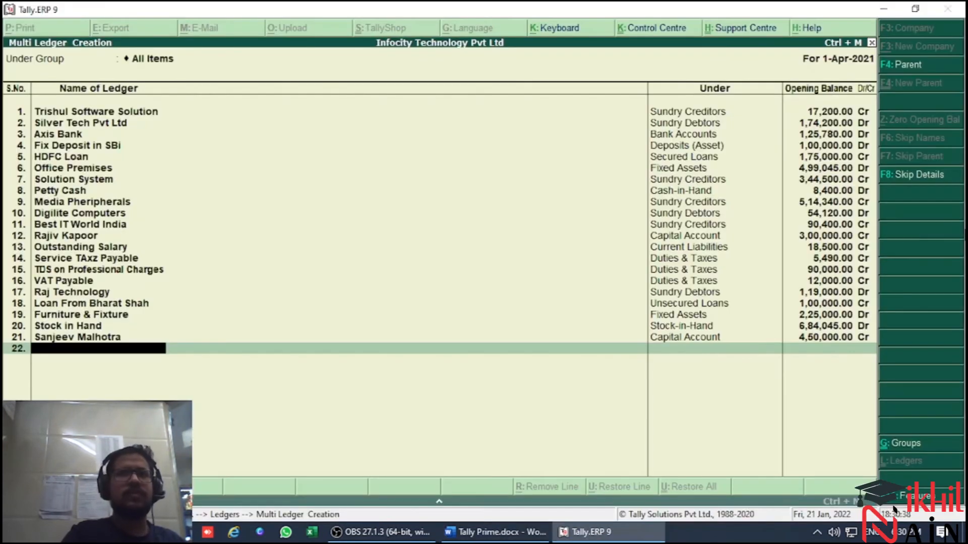
{"action": "type", "text": "Silver"}
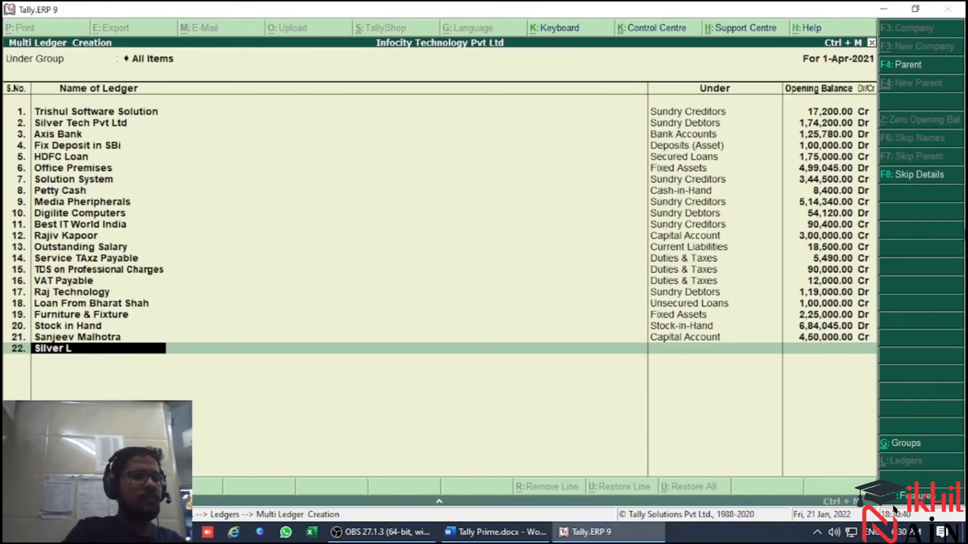
{"action": "type", "text": "line "}
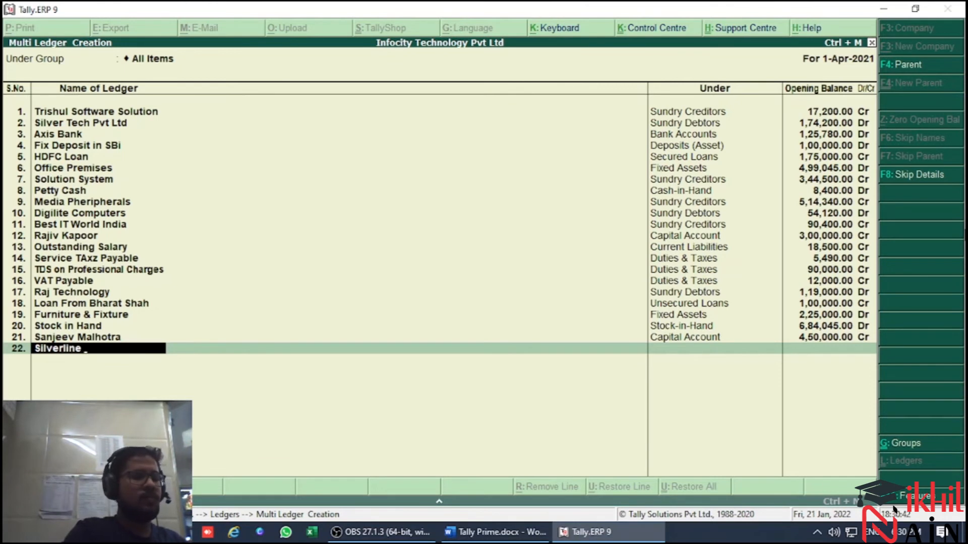
{"action": "type", "text": "Infotech"}
{"action": "key", "text": "Return"}
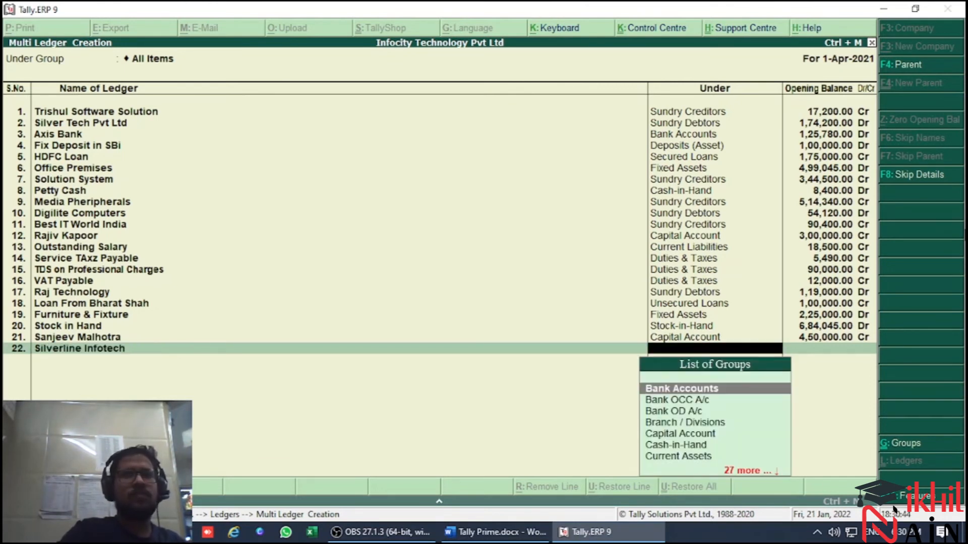
Check the Silverline account's row in the trial balance and set the twenty-second ledger's group to Sundry Debtors
{"action": "type", "text": "S"}
{"action": "key", "text": "alt+Tab"}
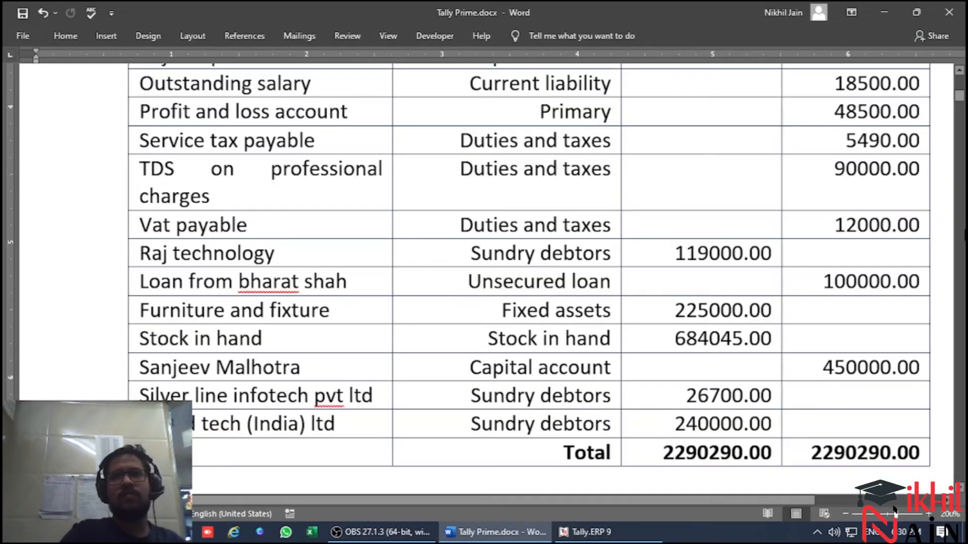
{"action": "key", "text": "alt+Tab"}
{"action": "type", "text": "un"}
{"action": "key", "text": "Down"}
{"action": "key", "text": "alt+Tab"}
{"action": "key", "text": "alt+Tab"}
{"action": "key", "text": "Return"}
Enter the Silverline Infotech opening balance of 26700 Dr and leave its bill-wise breakup empty
{"action": "type", "text": "26,700"}
{"action": "key", "text": "Return"}
{"action": "key", "text": "Return"}
{"action": "key", "text": "Return"}
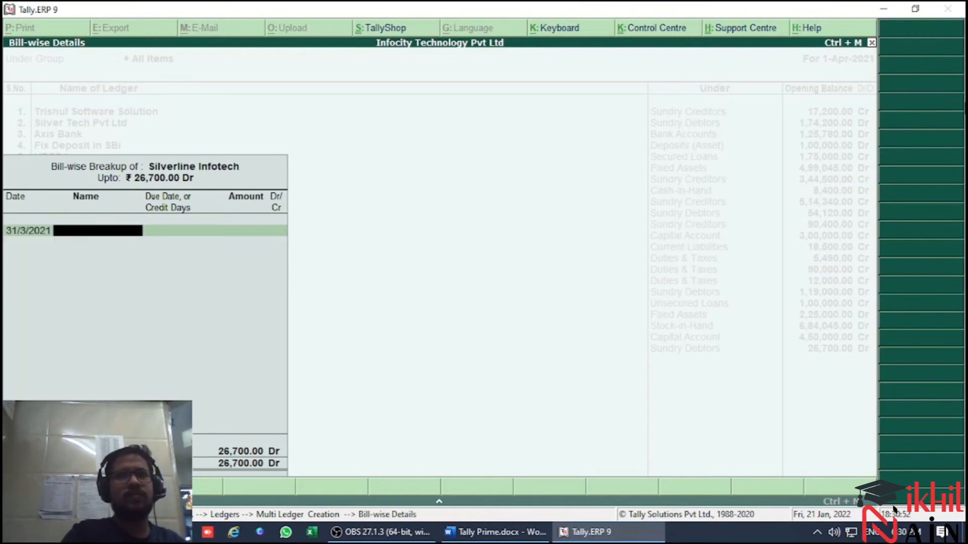
{"action": "key", "text": "Return"}
{"action": "key", "text": "Return"}
{"action": "key", "text": "Escape"}
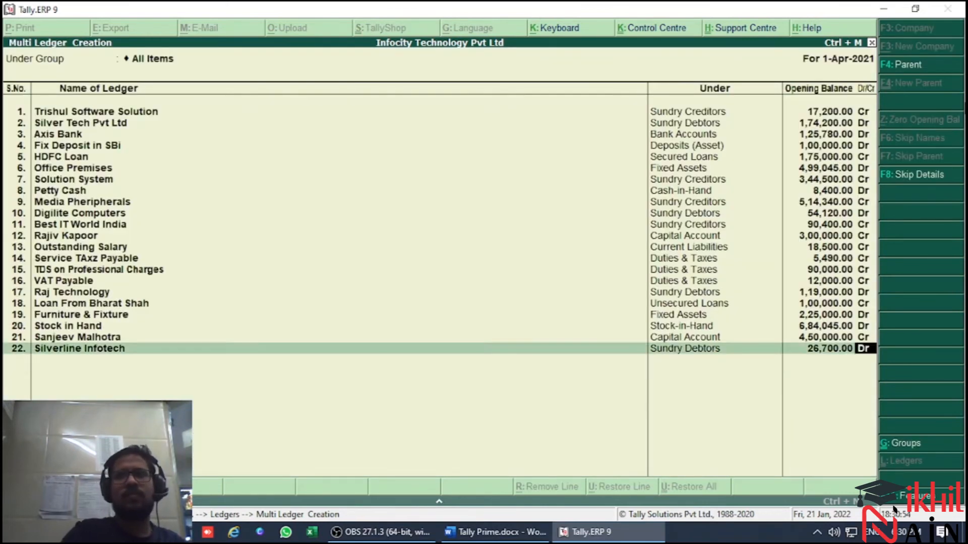
{"action": "key", "text": "Return"}
{"action": "key", "text": "Return"}
{"action": "key", "text": "Return"}
Check the last account in the trial balance and name the twenty-third ledger World Tech India Ltd
{"action": "key", "text": "alt+Tab"}
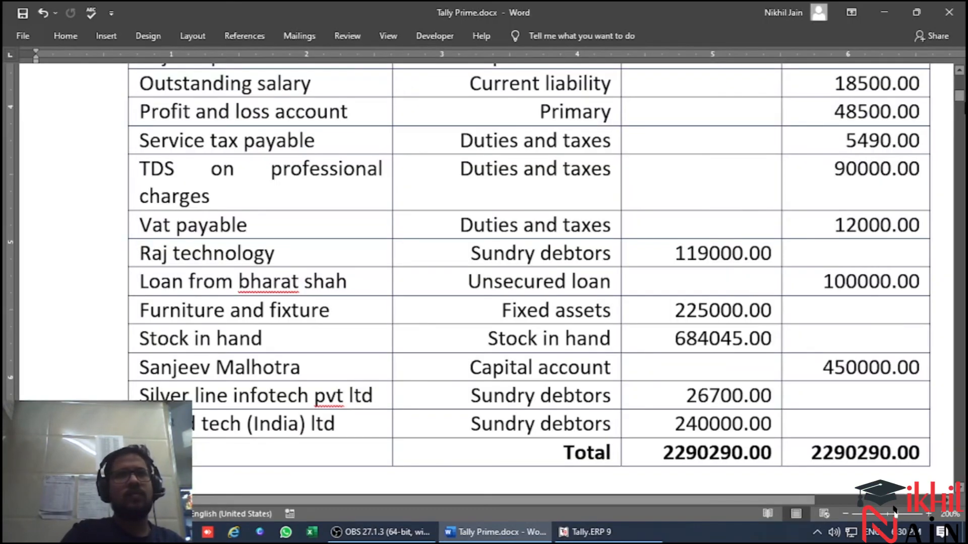
{"action": "key", "text": "alt+Tab"}
{"action": "type", "text": "W"}
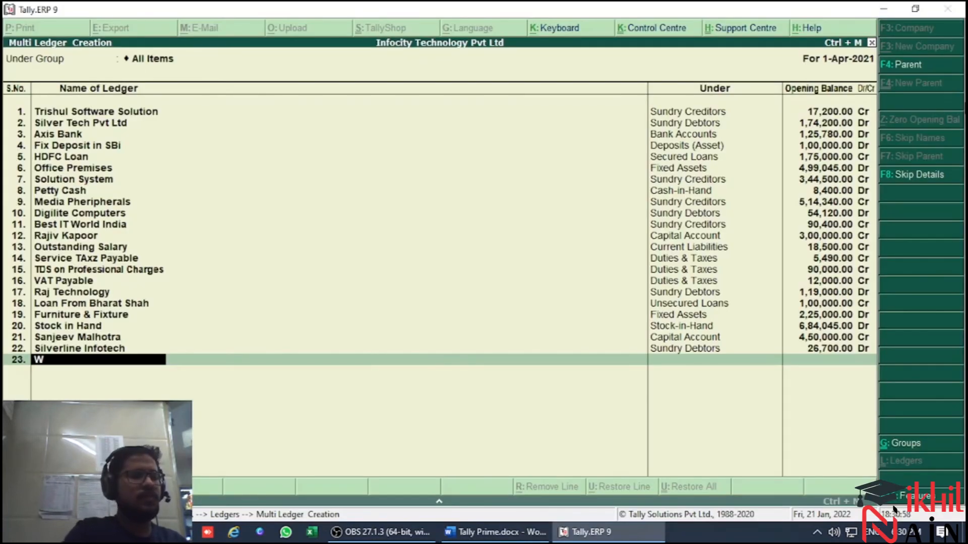
{"action": "type", "text": "orld India"}
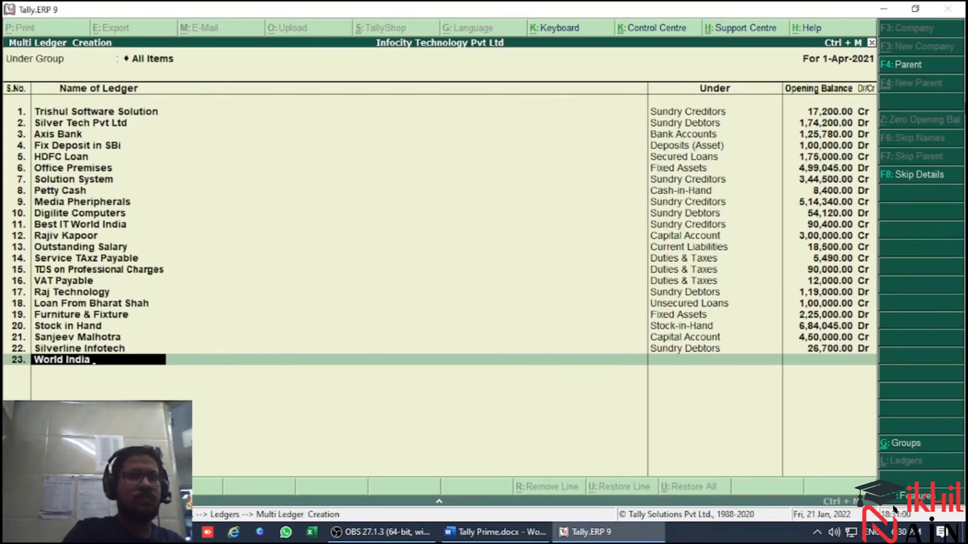
{"action": "key", "text": "BackSpace"}
{"action": "key", "text": "BackSpace"}
{"action": "key", "text": "BackSpace"}
{"action": "type", "text": "TYech"}
{"action": "key", "text": "BackSpace"}
{"action": "key", "text": "BackSpace"}
{"action": "key", "text": "BackSpace"}
{"action": "key", "text": "BackSpace"}
{"action": "type", "text": "ech India Ltd"}
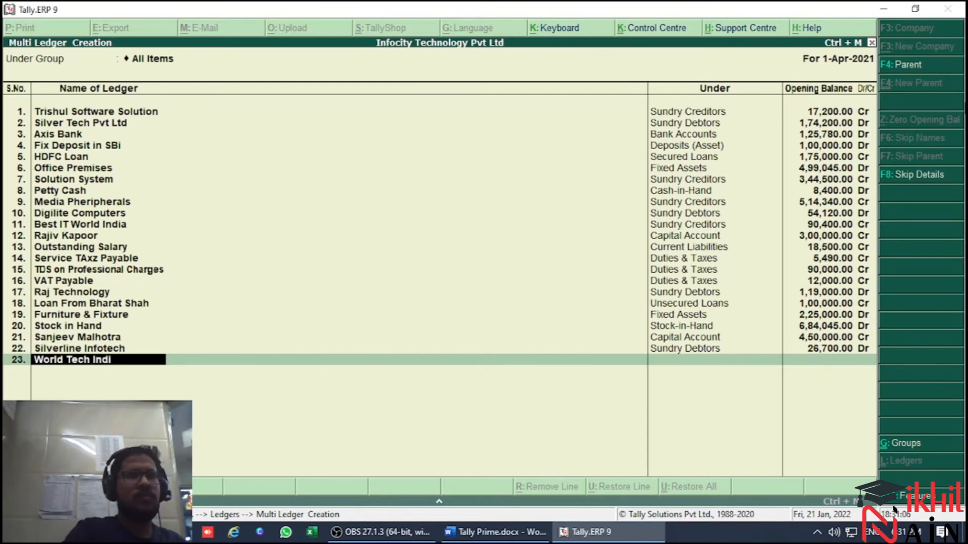
{"action": "key", "text": "Return"}
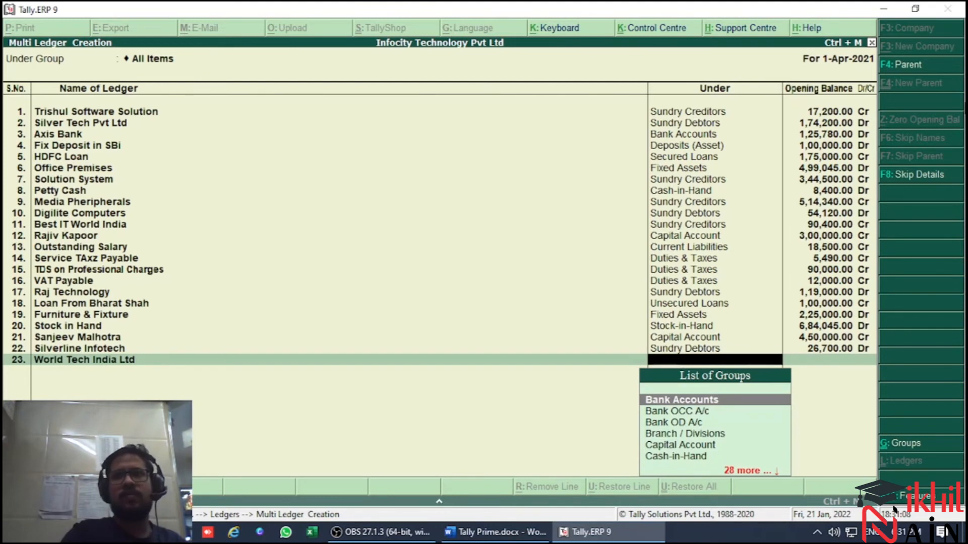
Check the World Tech account's group in the trial balance and set the twenty-third ledger to Sundry Debtors
{"action": "key", "text": "alt+Tab"}
{"action": "key", "text": "alt+Tab"}
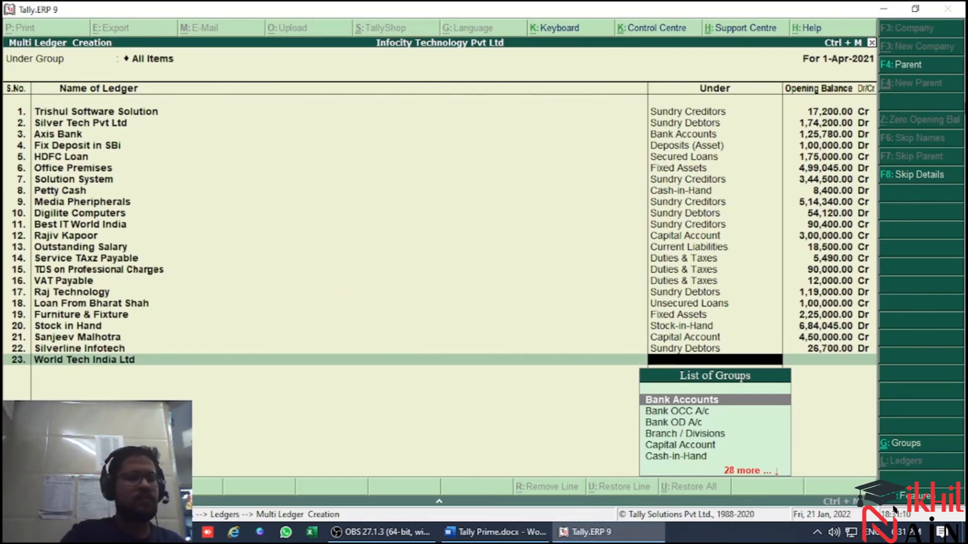
{"action": "type", "text": "sun"}
{"action": "key", "text": "Down"}
{"action": "key", "text": "Return"}
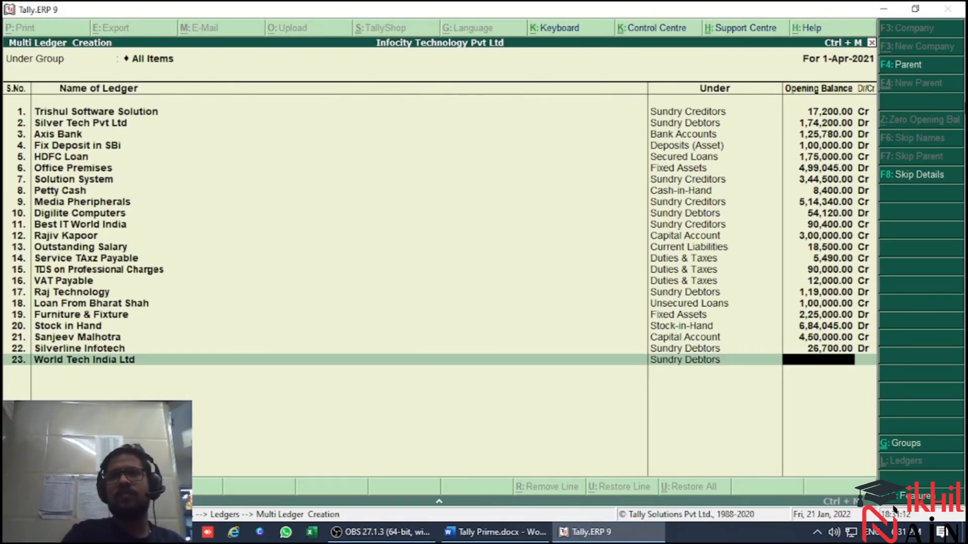
Check the World Tech account's debit amount in the trial balance and enter its opening balance of 240000 Dr
{"action": "key", "text": "alt+Tab"}
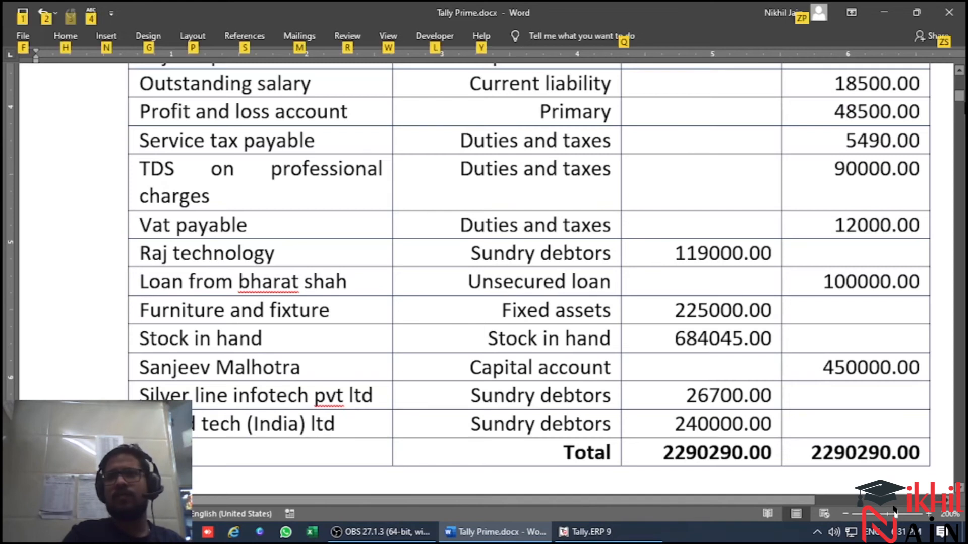
{"action": "key", "text": "alt+Tab"}
{"action": "type", "text": "2,40,00"}
{"action": "type", "text": "0000"}
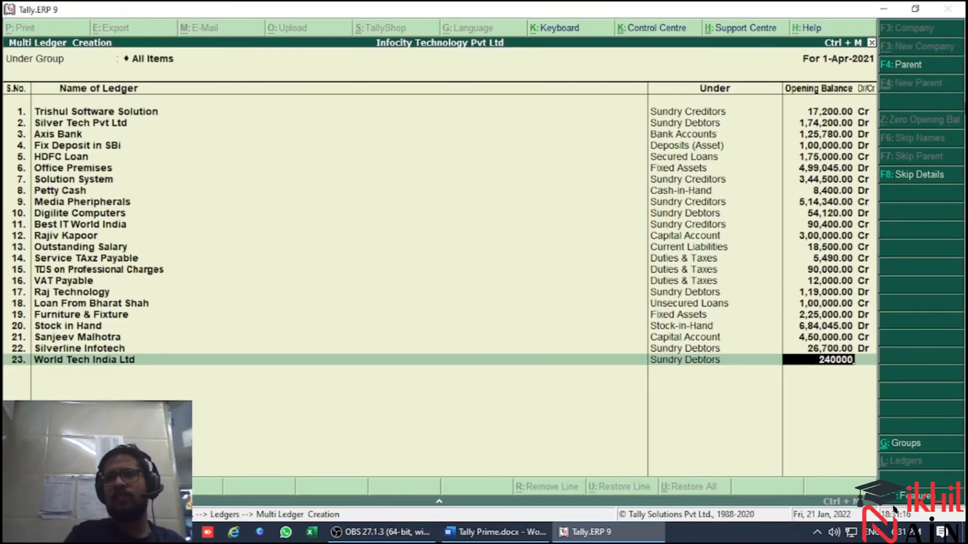
{"action": "key", "text": "Return"}
Finish the ledger list, accept the multi-ledger creation and go back to Accounts Info
{"action": "key", "text": "Return"}
{"action": "key", "text": "Return"}
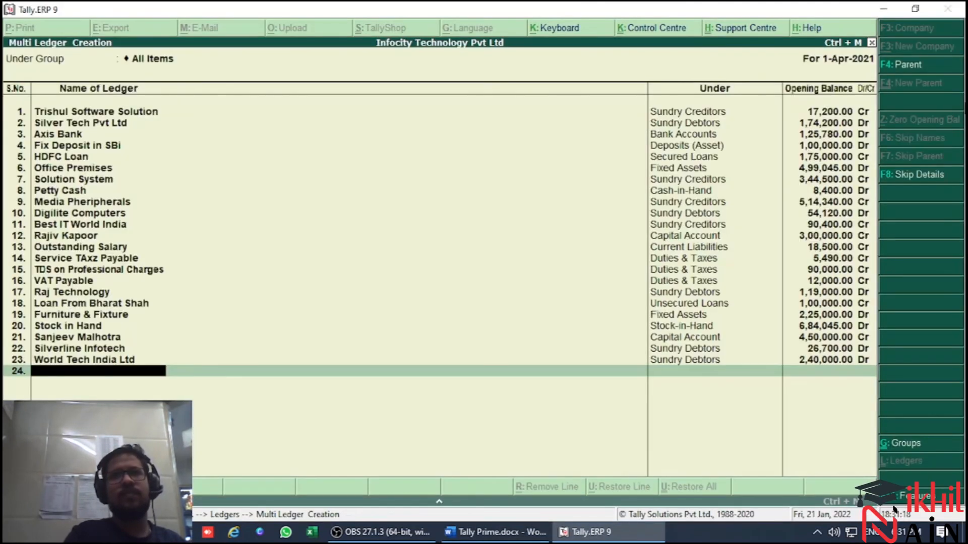
{"action": "key", "text": "Return"}
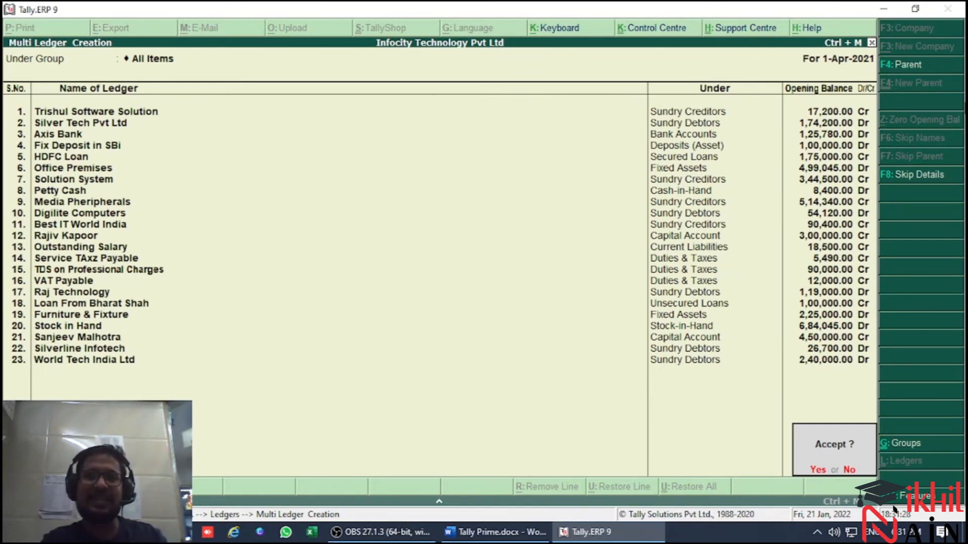
{"action": "key", "text": "y"}
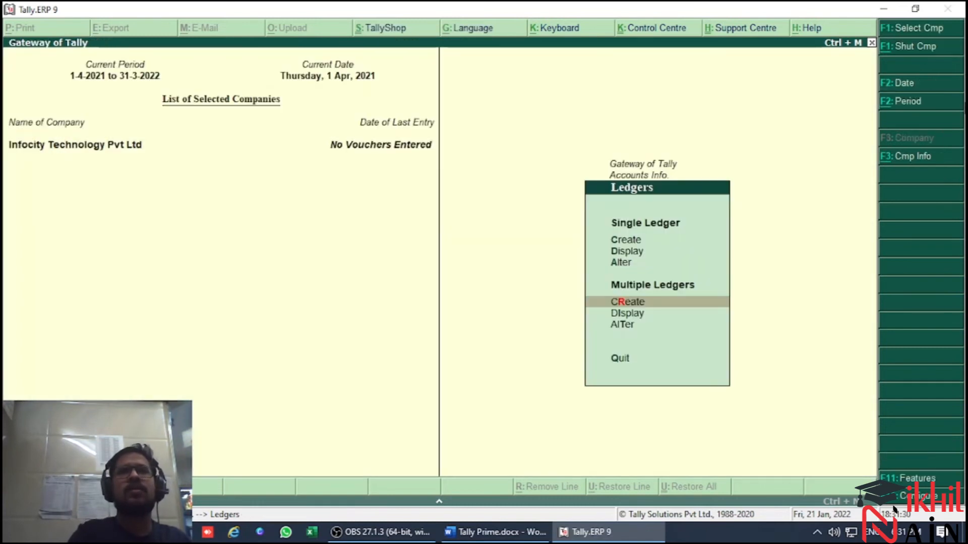
{"action": "key", "text": "Up"}
{"action": "key", "text": "Up"}
{"action": "key", "text": "Down"}
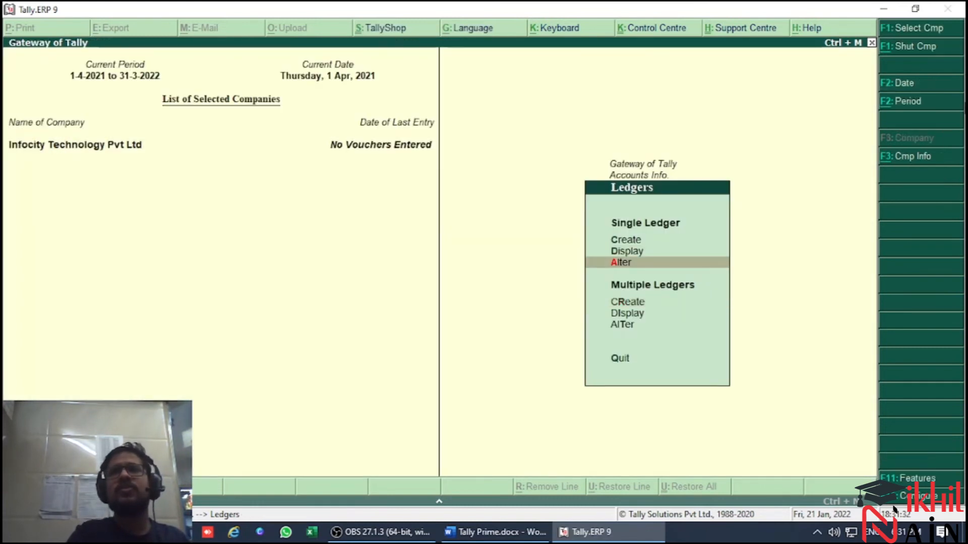
{"action": "key", "text": "Escape"}
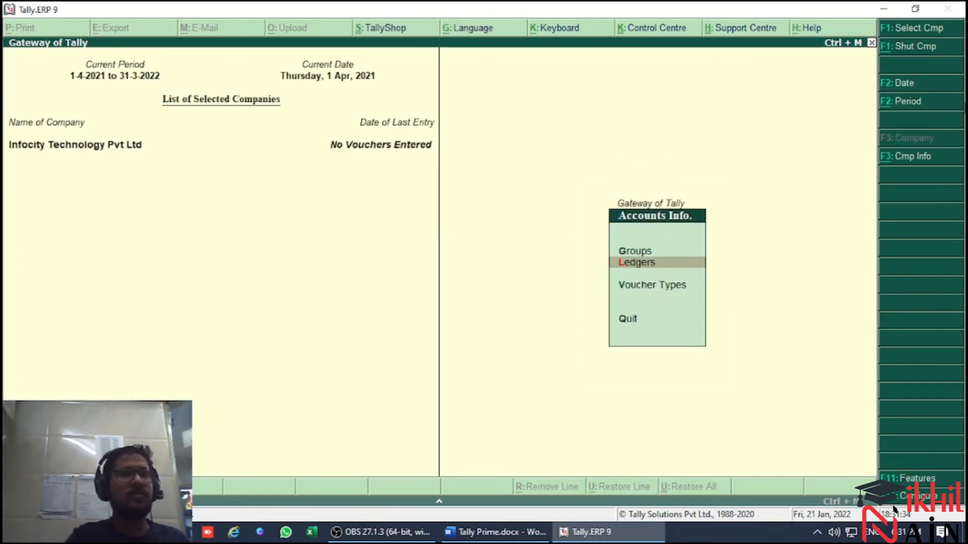
Open the existing Cash ledger for single-ledger alteration from the company's accounts masters
{"action": "key", "text": "Escape"}
{"action": "key", "text": "Return"}
{"action": "key", "text": "Down"}
{"action": "key", "text": "Return"}
{"action": "key", "text": "Down"}
{"action": "key", "text": "Down"}
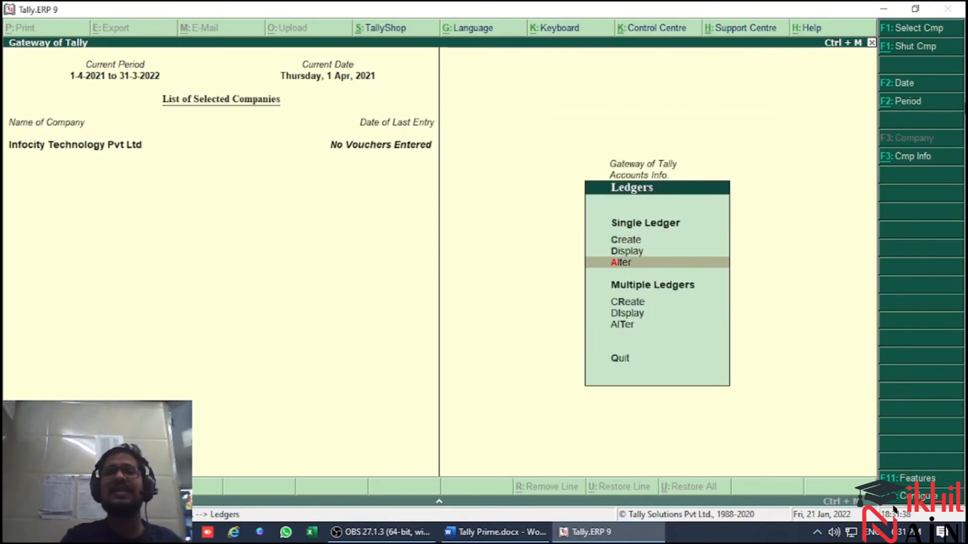
{"action": "key", "text": "Return"}
{"action": "key", "text": "Down"}
{"action": "key", "text": "Down"}
{"action": "key", "text": "Down"}
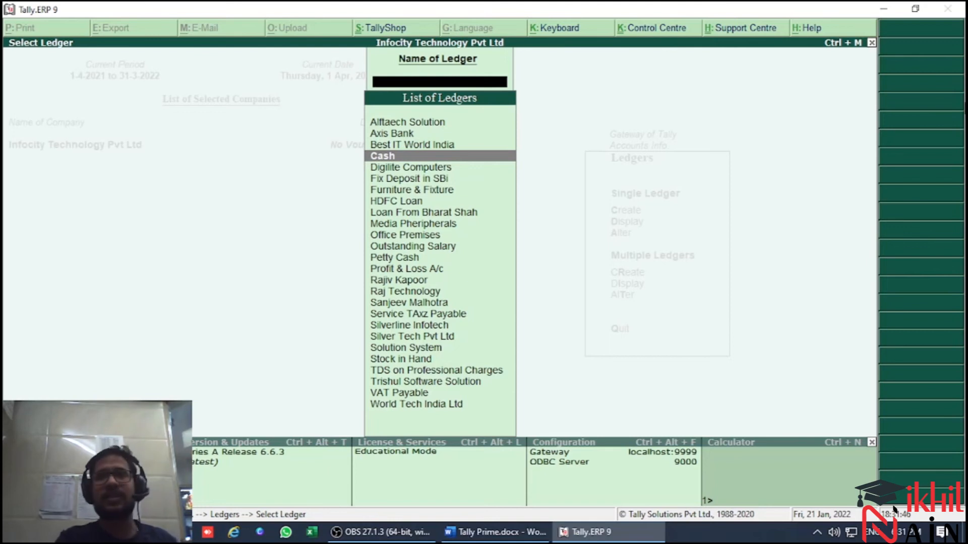
{"action": "key", "text": "Return"}
Check the Cash account's debit amount in the trial balance, set its opening balance to 34000 and accept the ledger
{"action": "key", "text": "Return"}
{"action": "key", "text": "Return"}
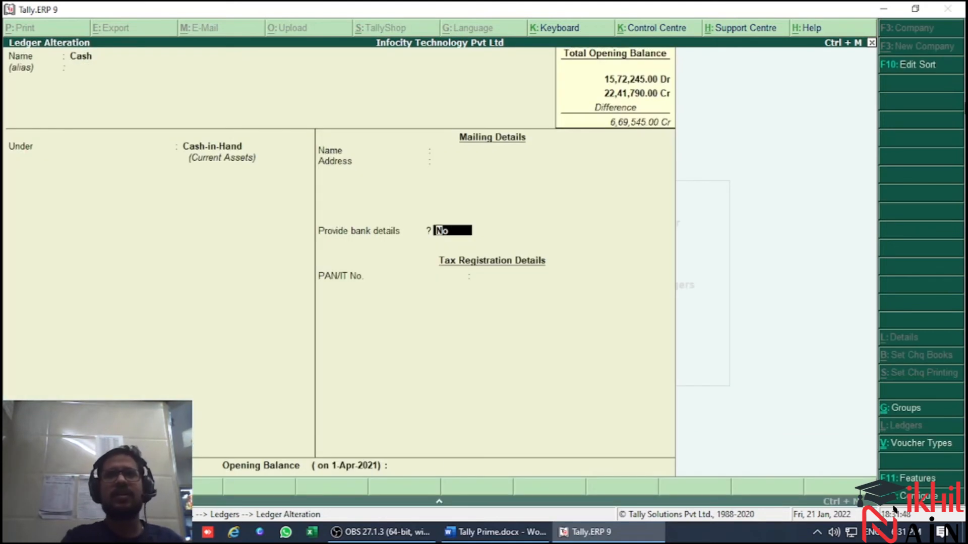
{"action": "key", "text": "Return"}
{"action": "key", "text": "alt+Tab"}
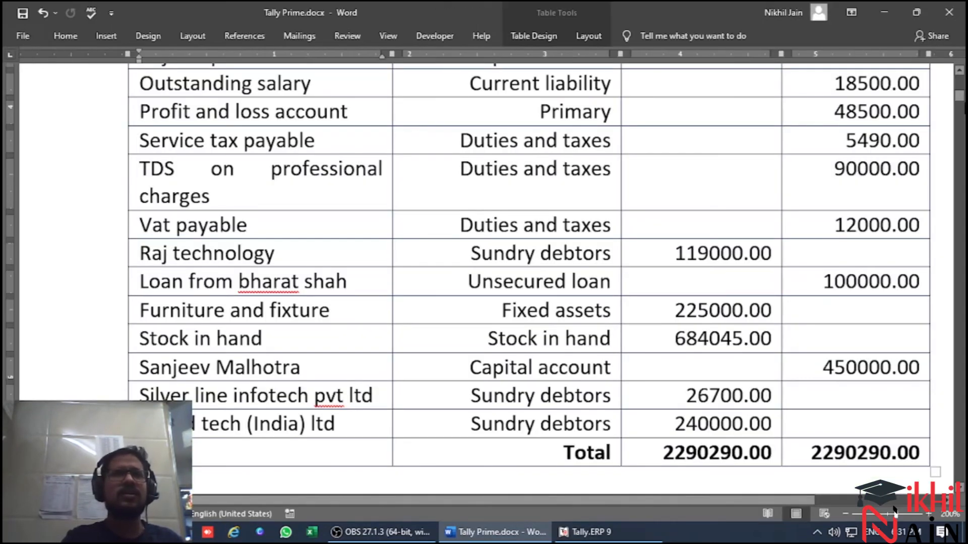
{"action": "scroll", "coordinate": [530, 277], "scroll_direction": "up", "scroll_amount": 5}
{"action": "scroll", "coordinate": [530, 277], "scroll_direction": "up", "scroll_amount": 3}
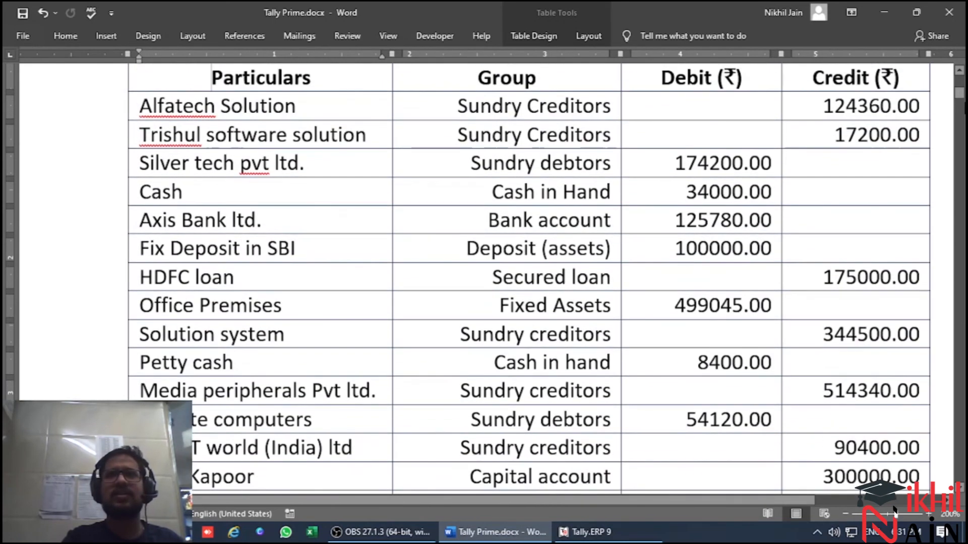
{"action": "key", "text": "alt+Tab"}
{"action": "type", "text": "34000"}
{"action": "key", "text": "Return"}
{"action": "key", "text": "Return"}
Alter the Profit & Loss A/c ledger, giving it the trial balance's credit amount of 48500 as opening balance, and accept it
{"action": "key", "text": "Return"}
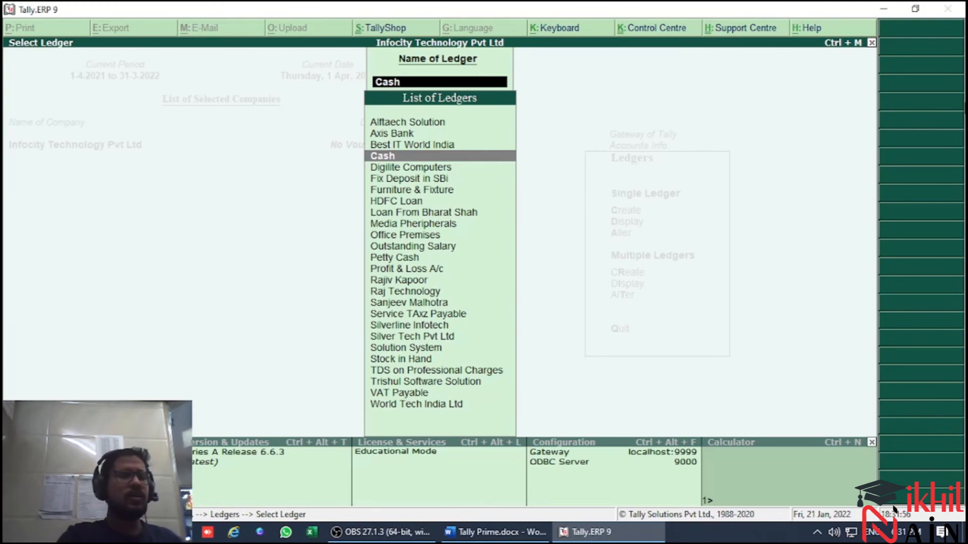
{"action": "type", "text": "Pro"}
{"action": "key", "text": "Return"}
{"action": "key", "text": "Return"}
{"action": "key", "text": "Return"}
{"action": "key", "text": "Return"}
{"action": "key", "text": "Return"}
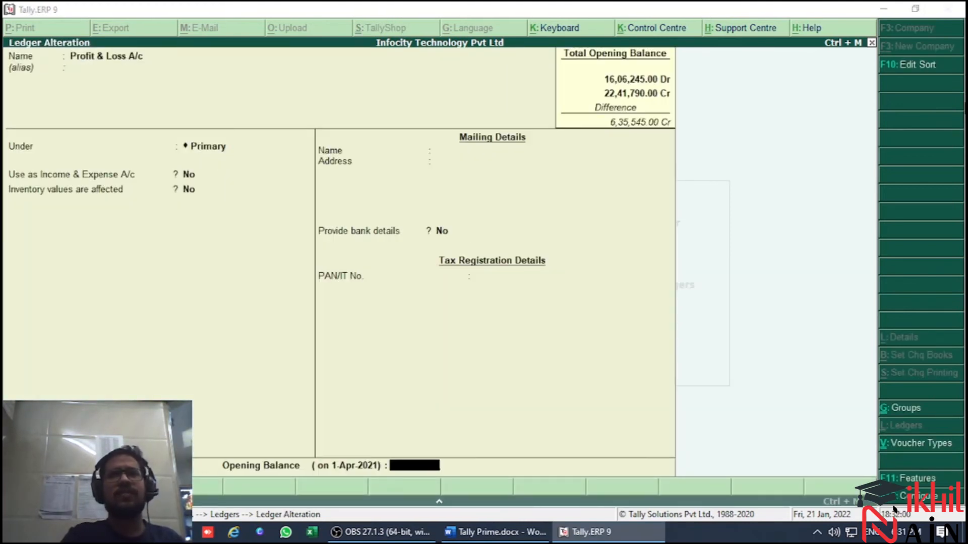
{"action": "key", "text": "alt+Tab"}
{"action": "scroll", "coordinate": [893, 510], "scroll_direction": "down", "scroll_amount": 8}
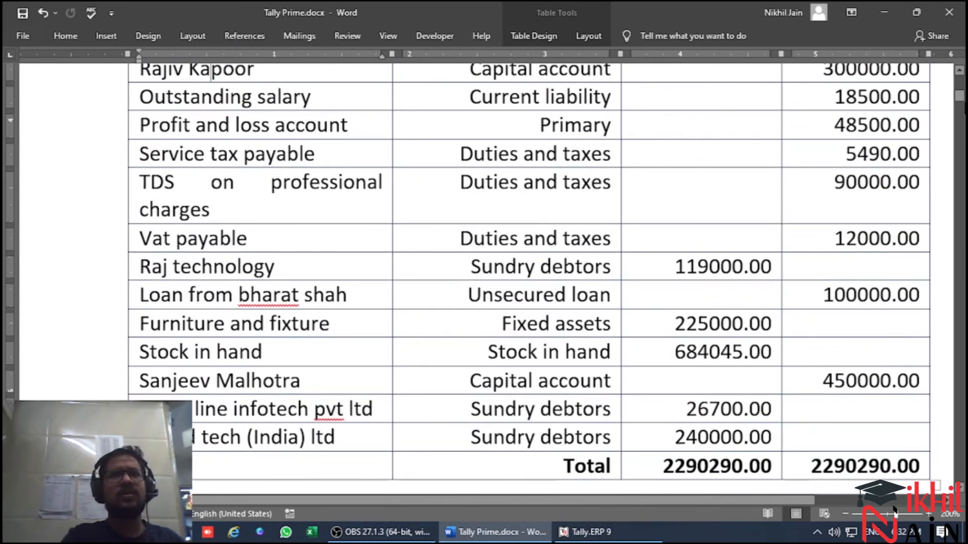
{"action": "key", "text": "alt+Tab"}
{"action": "type", "text": "48500"}
{"action": "key", "text": "Return"}
{"action": "key", "text": "Return"}
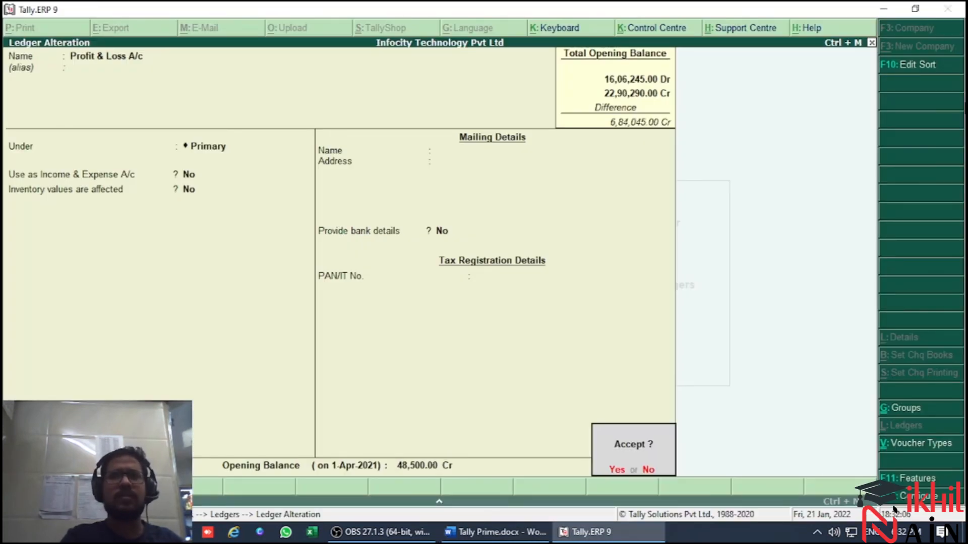
{"action": "key", "text": "Return"}
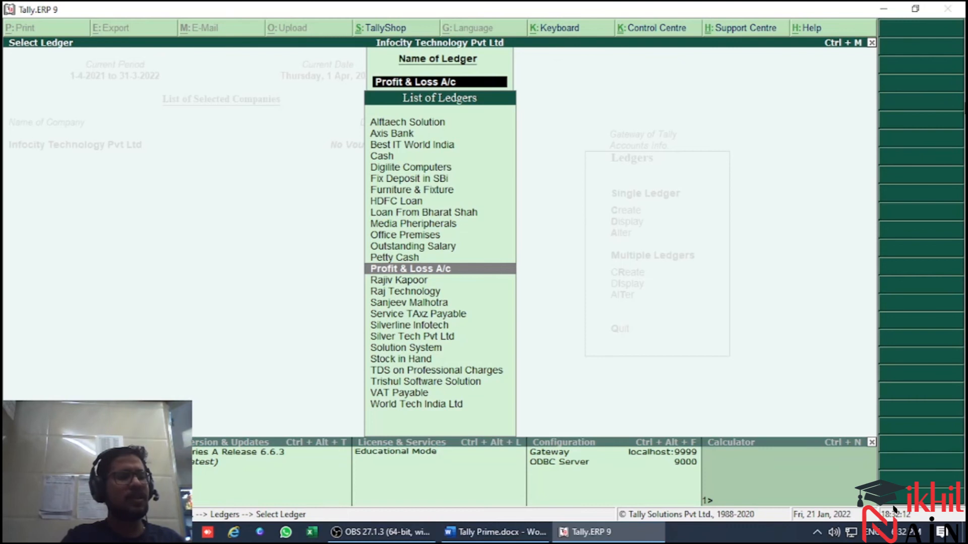
Leave ledger alteration, return to the Gateway of Tally and open the Balance Sheet
{"action": "key", "text": "Escape"}
{"action": "key", "text": "Escape"}
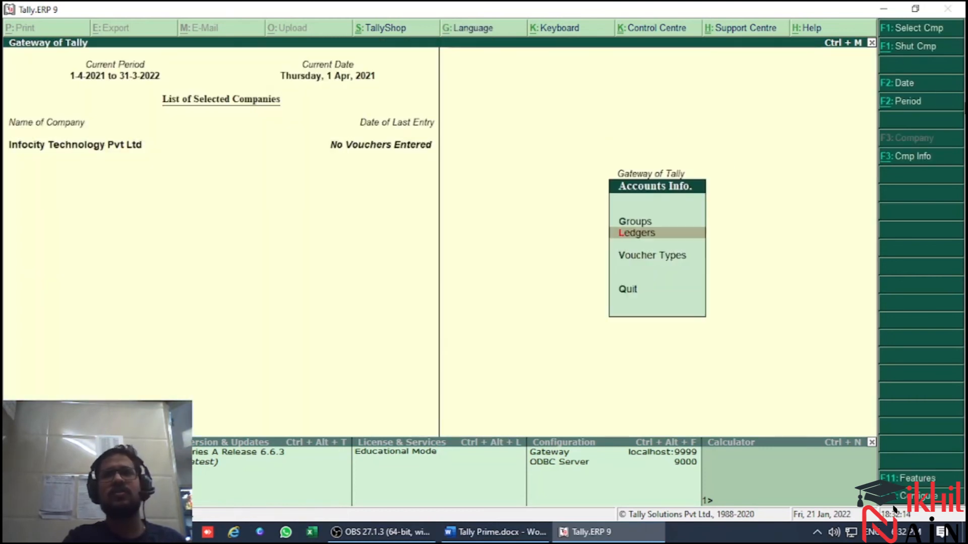
{"action": "key", "text": "Escape"}
{"action": "key", "text": "Down"}
{"action": "key", "text": "Down"}
{"action": "key", "text": "Down"}
{"action": "key", "text": "Down"}
{"action": "key", "text": "Down"}
{"action": "key", "text": "Down"}
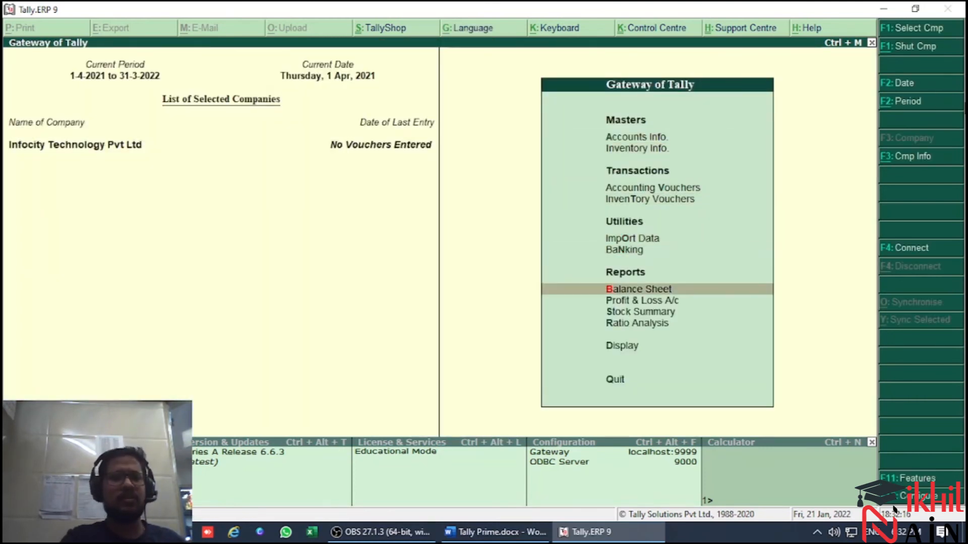
{"action": "key", "text": "Return"}
Go through the Balance Sheet's liabilities and assets and compare the opening balance difference with Stock in hand in the trial balance
{"action": "key", "text": "Down"}
{"action": "key", "text": "Down"}
{"action": "key", "text": "Down"}
{"action": "key", "text": "Right"}
{"action": "key", "text": "Down"}
{"action": "key", "text": "Down"}
{"action": "key", "text": "Down"}
{"action": "key", "text": "Down"}
{"action": "key", "text": "Down"}
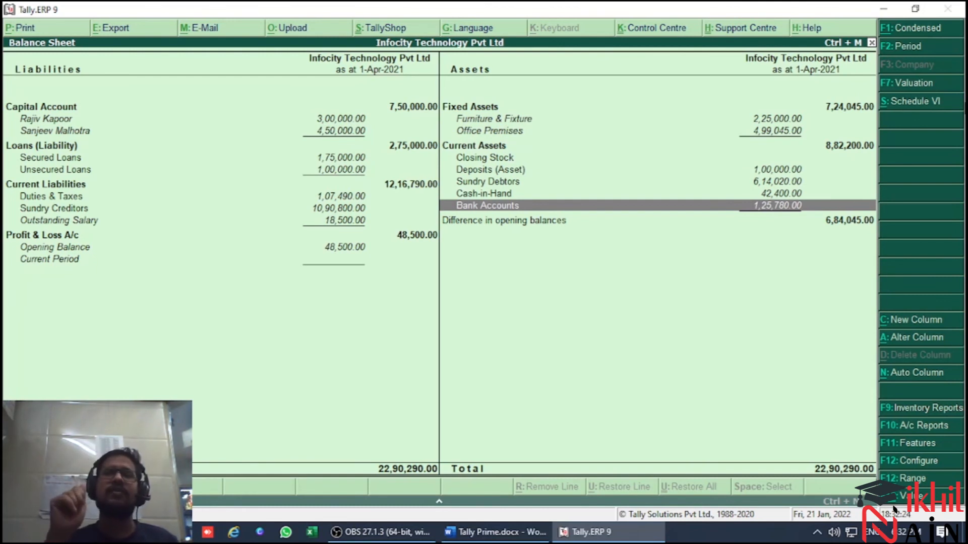
{"action": "key", "text": "alt+Tab"}
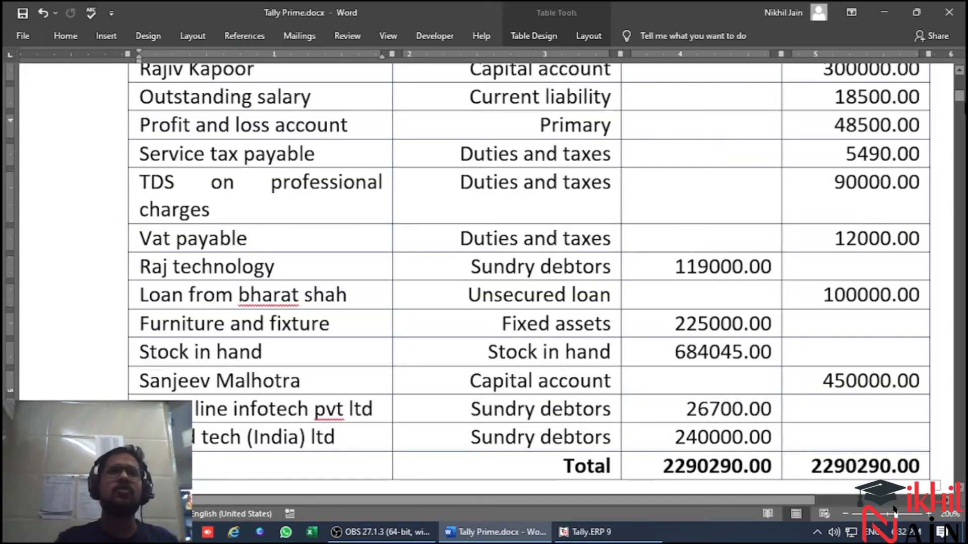
{"action": "left_click_drag", "start_coordinate": [771, 352], "coordinate": [674, 352]}
{"action": "key", "text": "alt+Tab"}
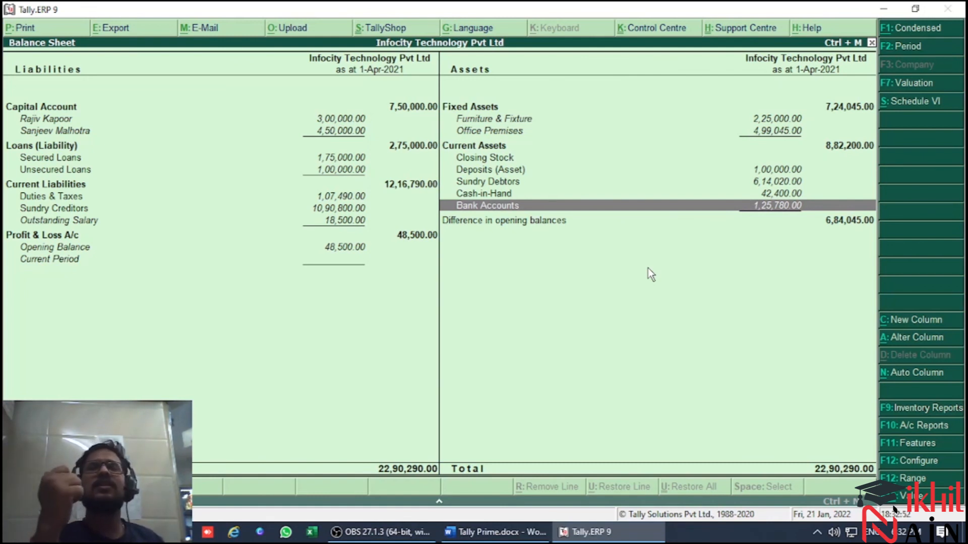
Set Integrate accounts and inventory to No in the company's accounting features and return to the Balance Sheet
{"action": "key", "text": "F11"}
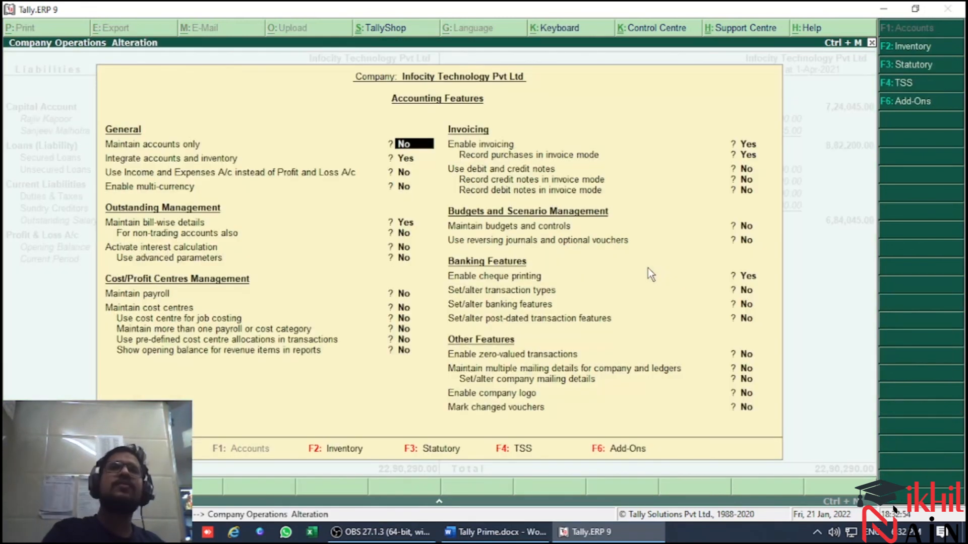
{"action": "key", "text": "Return"}
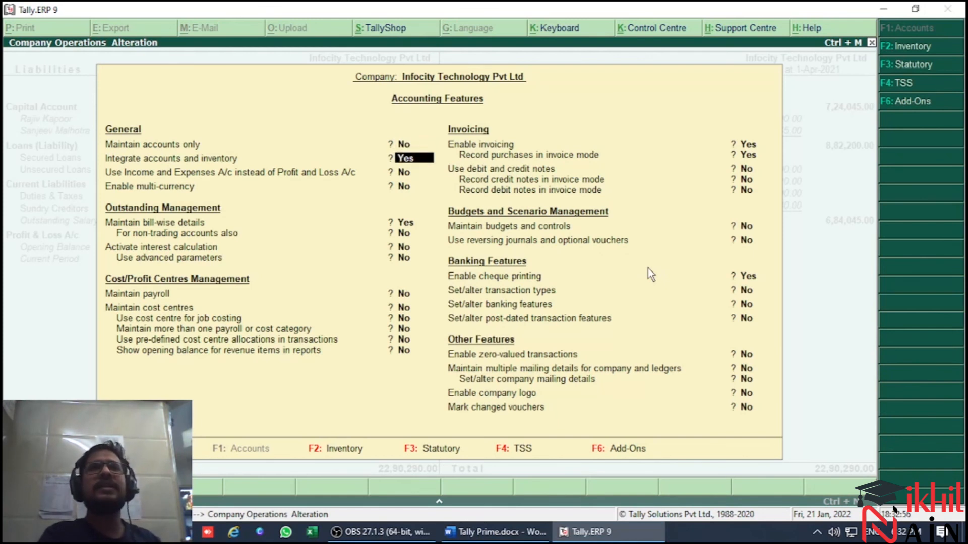
{"action": "key", "text": "n"}
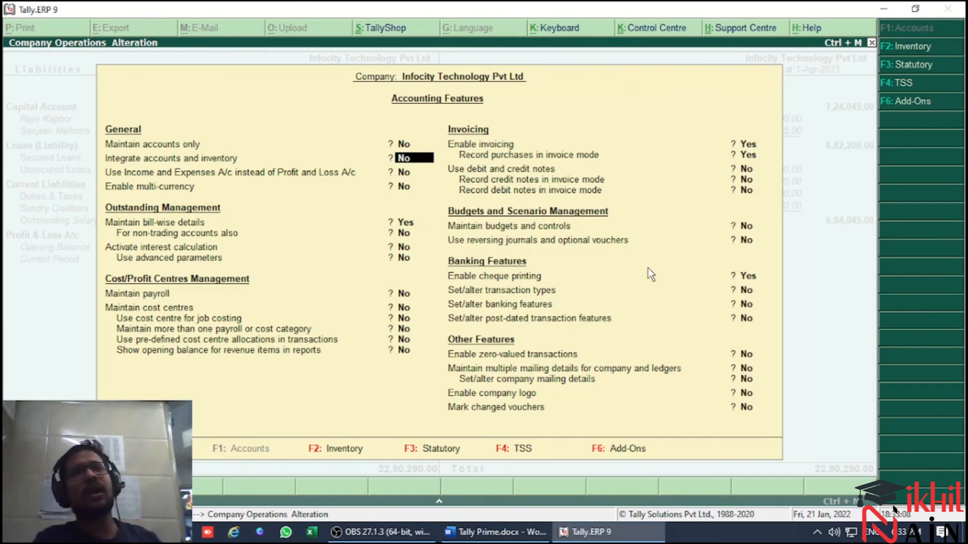
{"action": "key", "text": "Escape"}
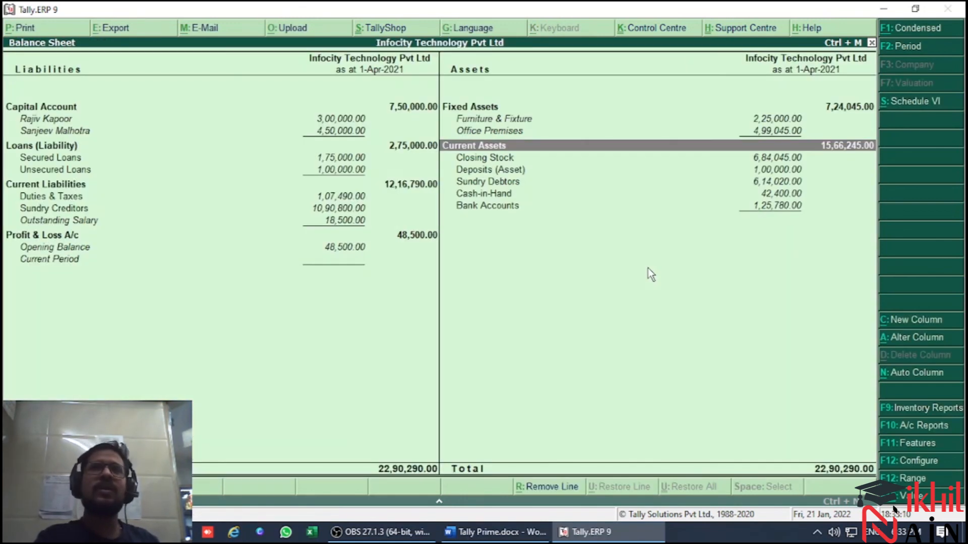
Review the updated Balance Sheet entries on both sides, including Closing Stock under Current Assets
{"action": "key", "text": "Down"}
{"action": "key", "text": "Down"}
{"action": "key", "text": "Down"}
{"action": "key", "text": "Down"}
{"action": "key", "text": "Down"}
{"action": "key", "text": "Left"}
{"action": "key", "text": "Down"}
{"action": "key", "text": "Down"}
{"action": "key", "text": "Down"}
{"action": "key", "text": "Up"}
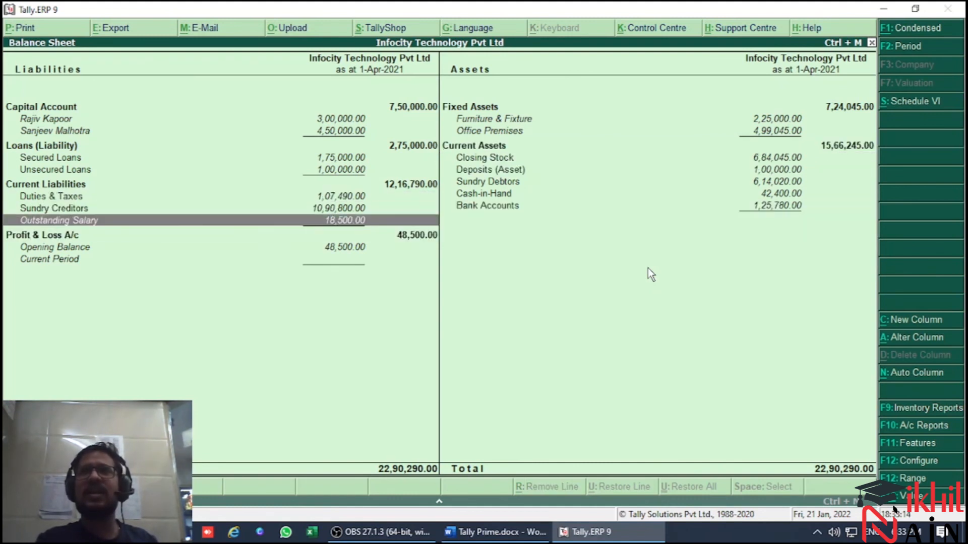
{"action": "key", "text": "Right"}
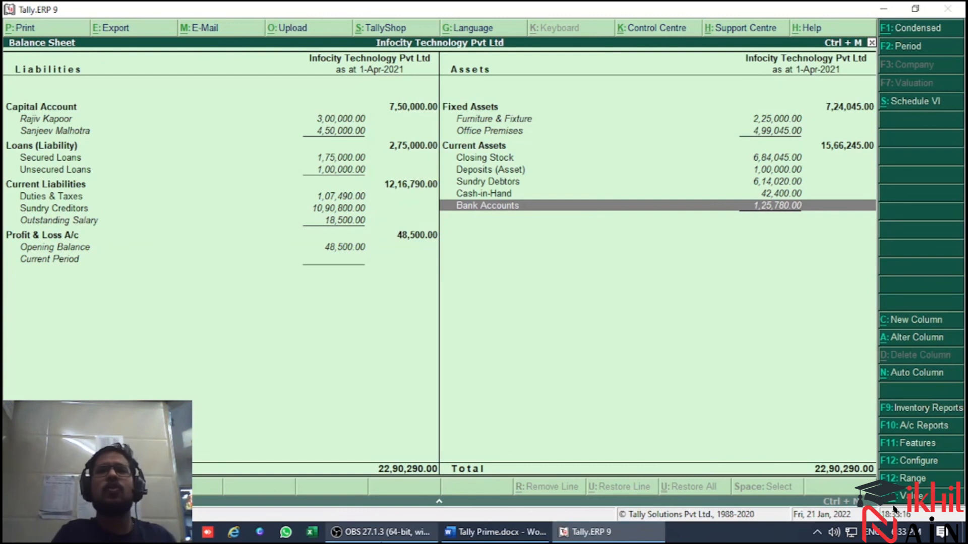